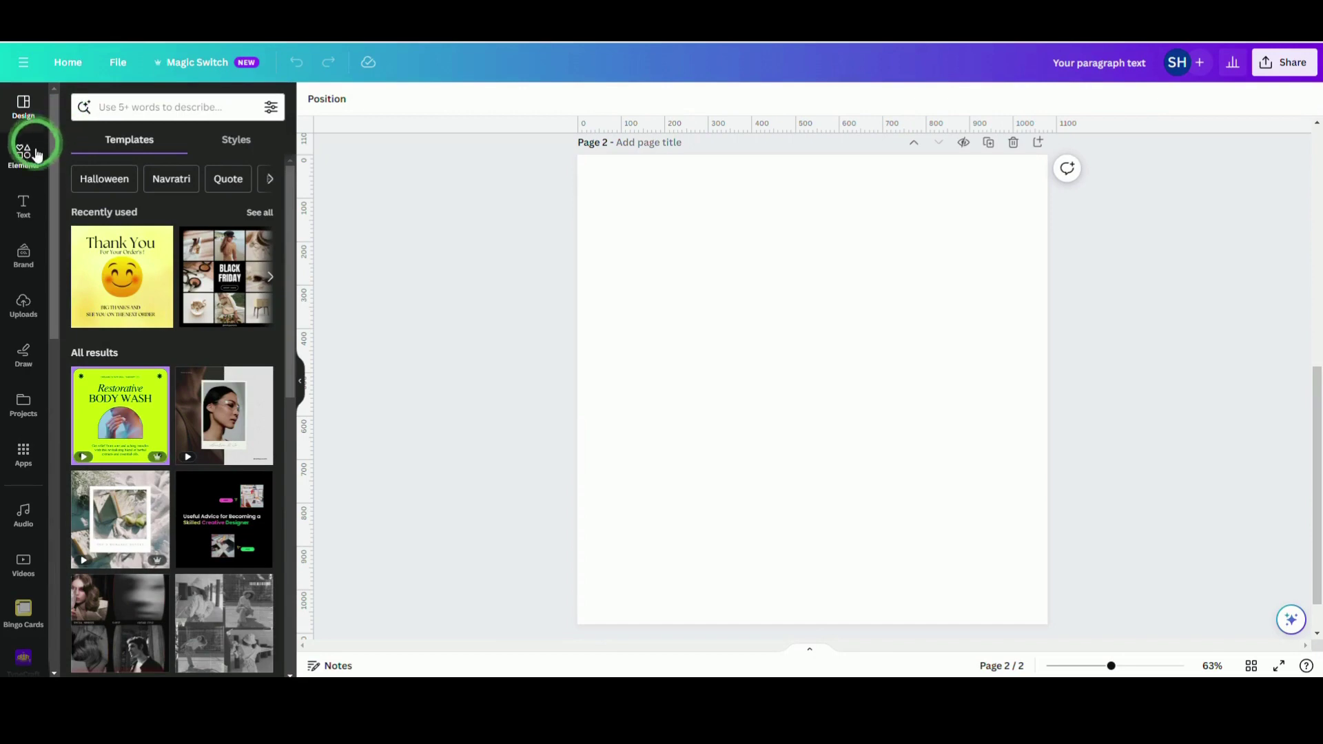
# - Add a circular frame with a red outline from the Frames collection to page 2
pyautogui.click(36, 155)
pyautogui.scroll(-8, 187, 388)
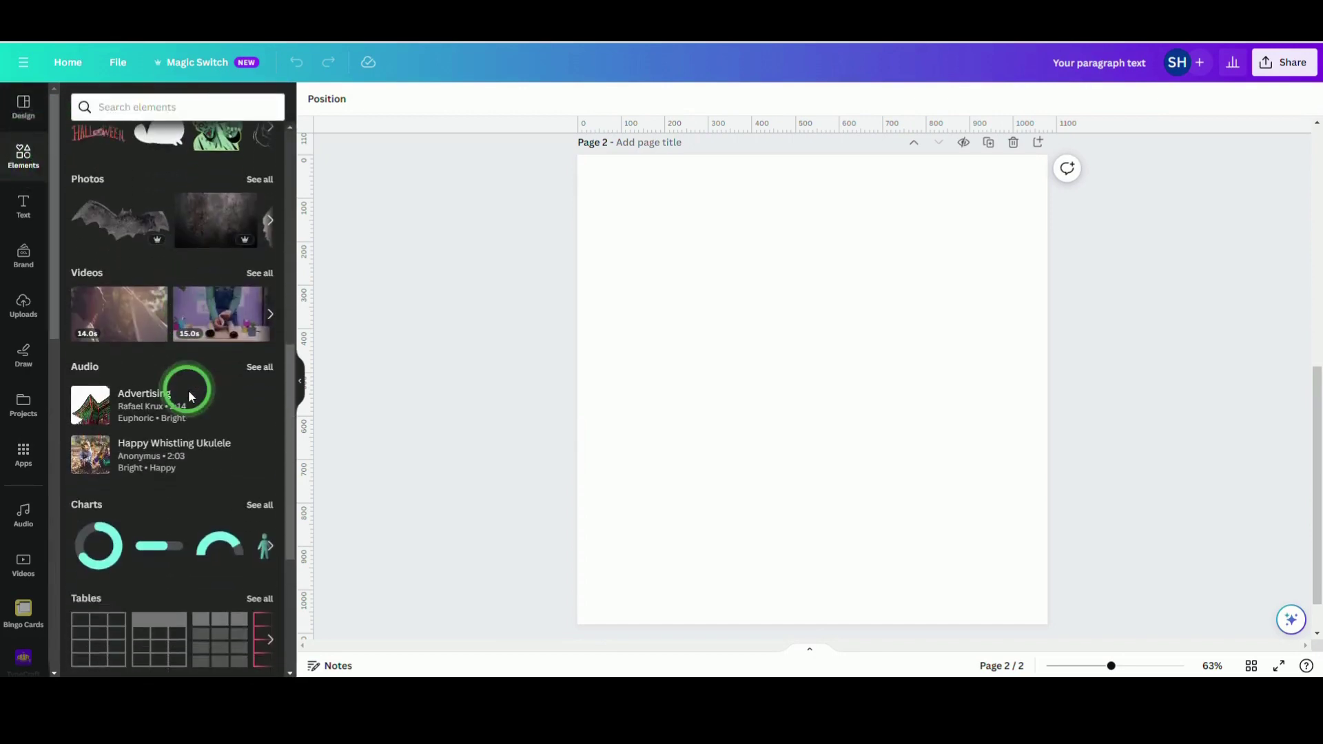
pyautogui.scroll(-4, 188, 390)
pyautogui.click(259, 418)
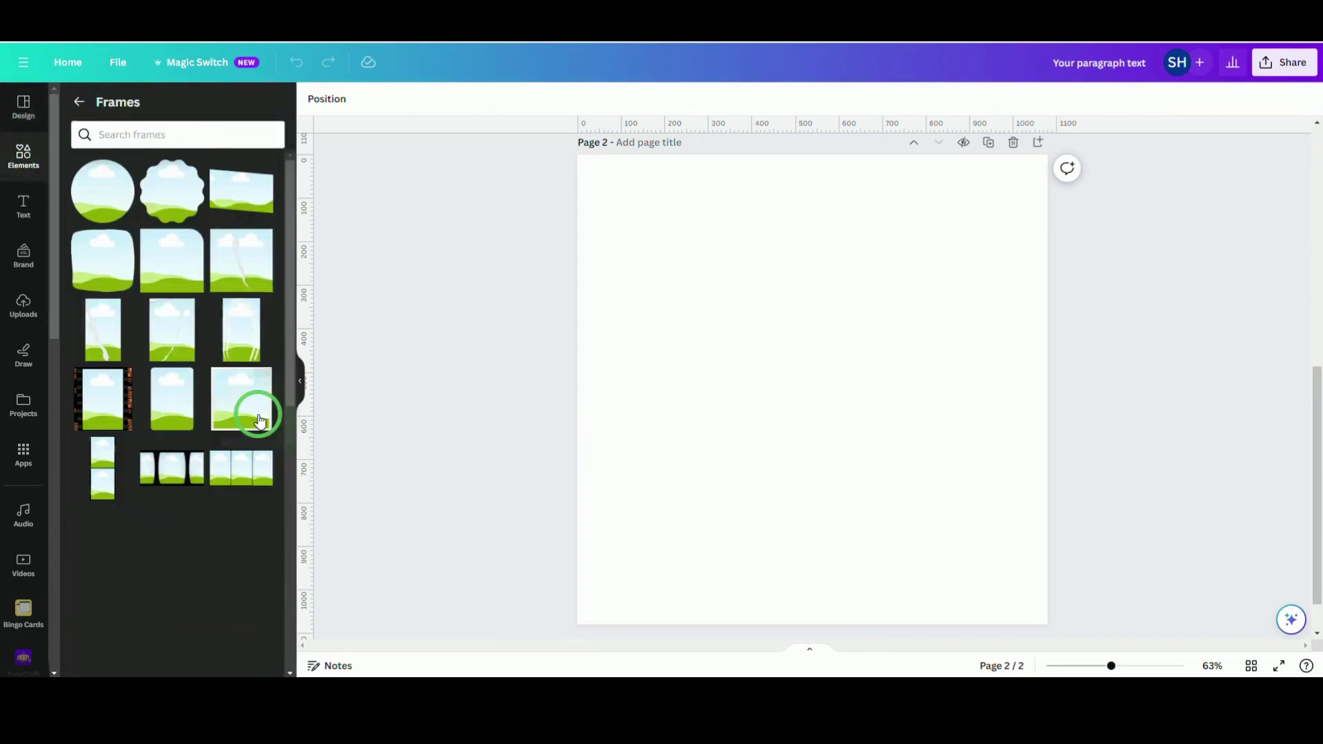
pyautogui.scroll(-5, 255, 407)
pyautogui.scroll(-3, 232, 421)
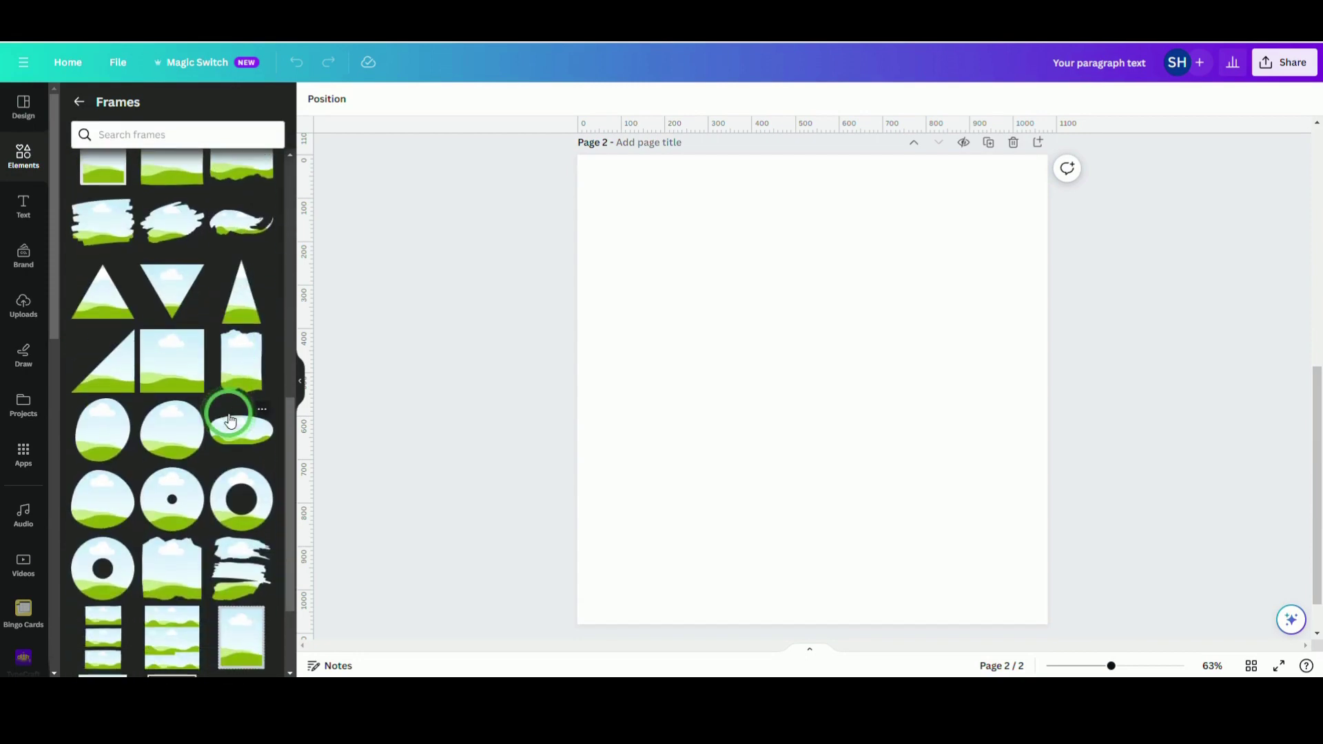
pyautogui.scroll(-7, 230, 421)
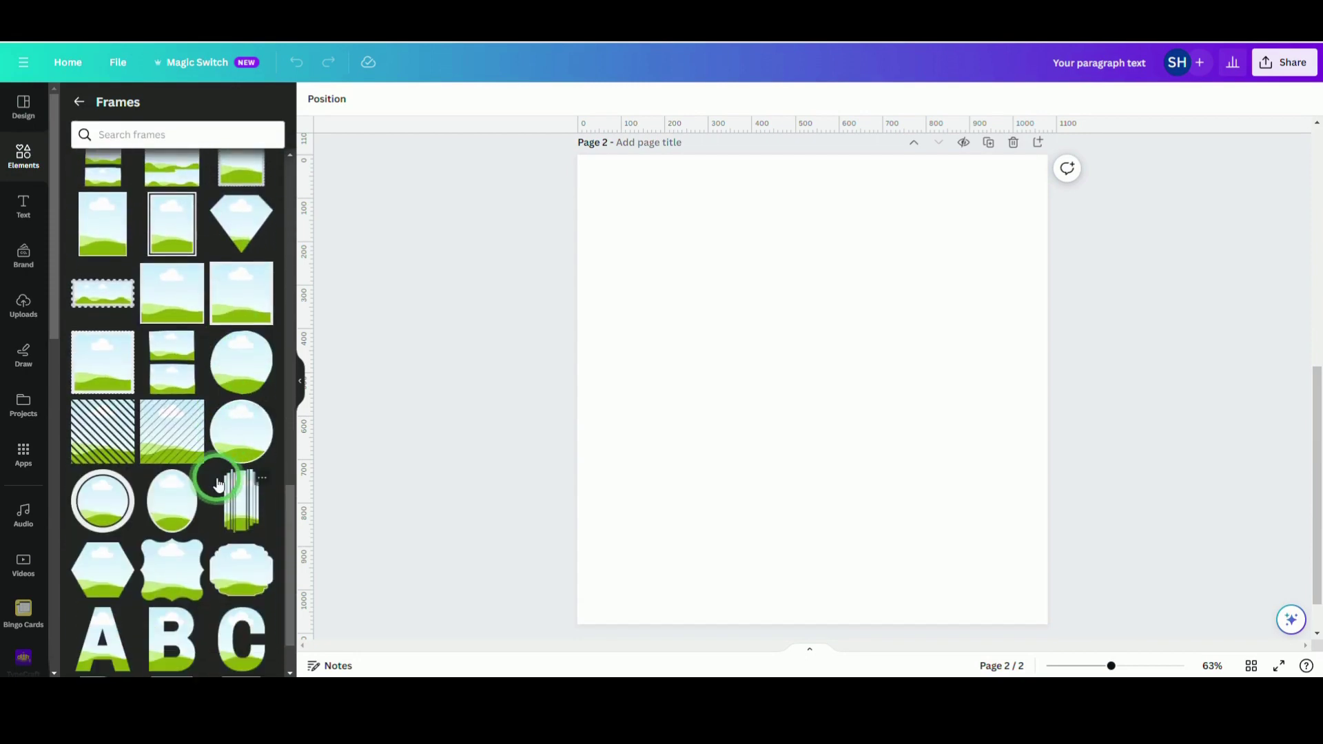
pyautogui.click(224, 446)
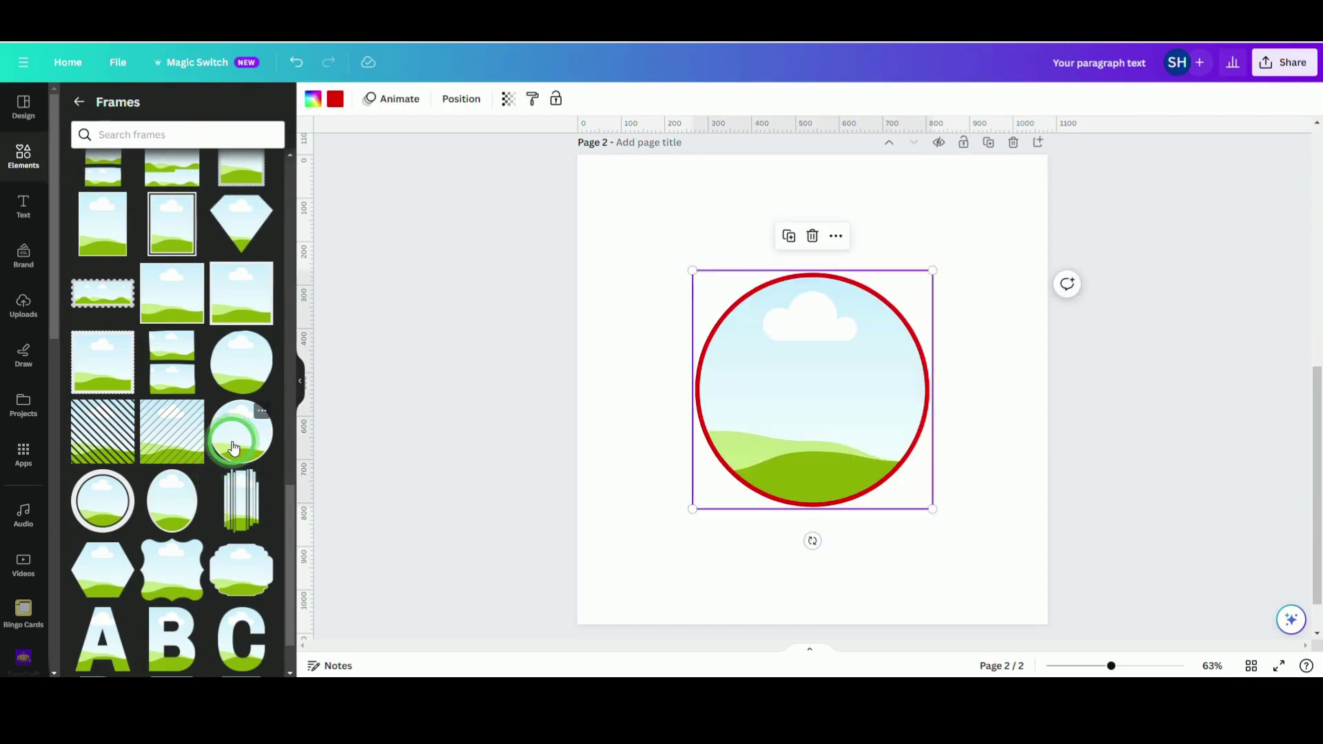
# - Search photos for "creepy hand holding apple" and add the one with two dark hands and a red apple
pyautogui.click(80, 102)
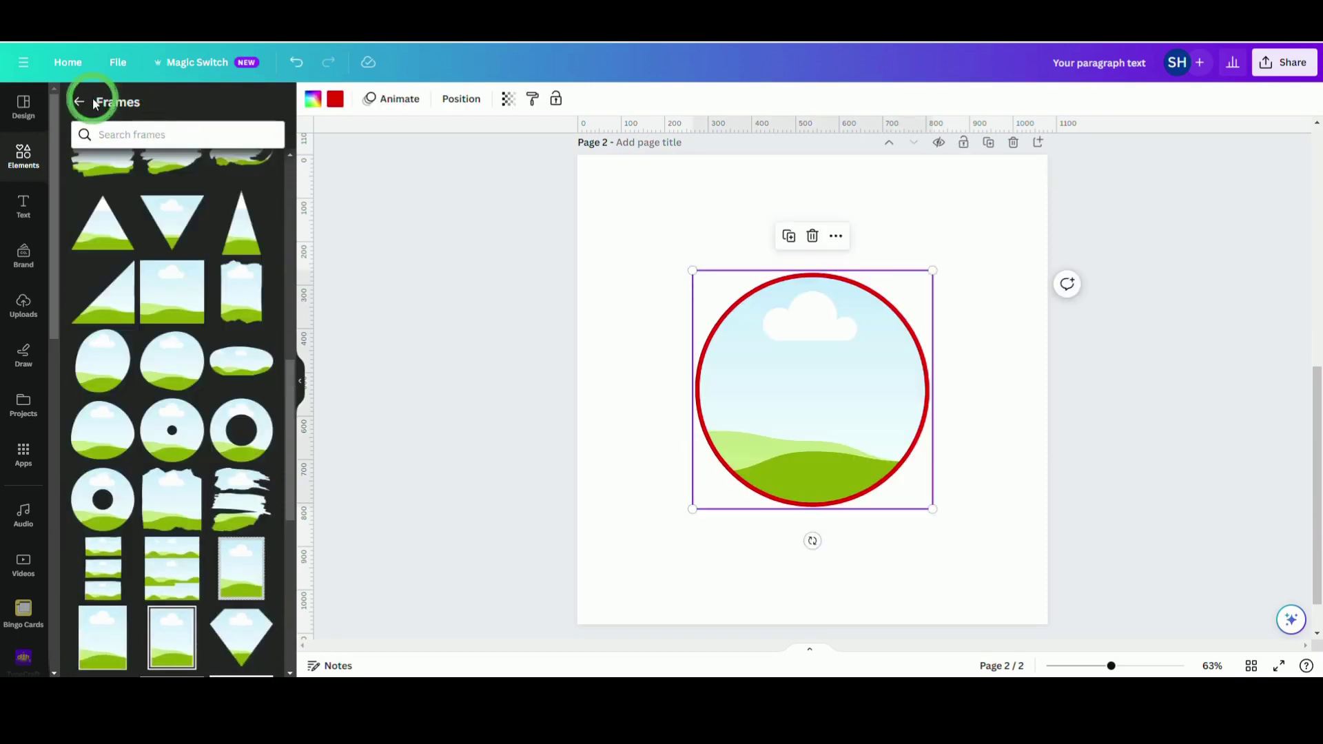
pyautogui.click(130, 117)
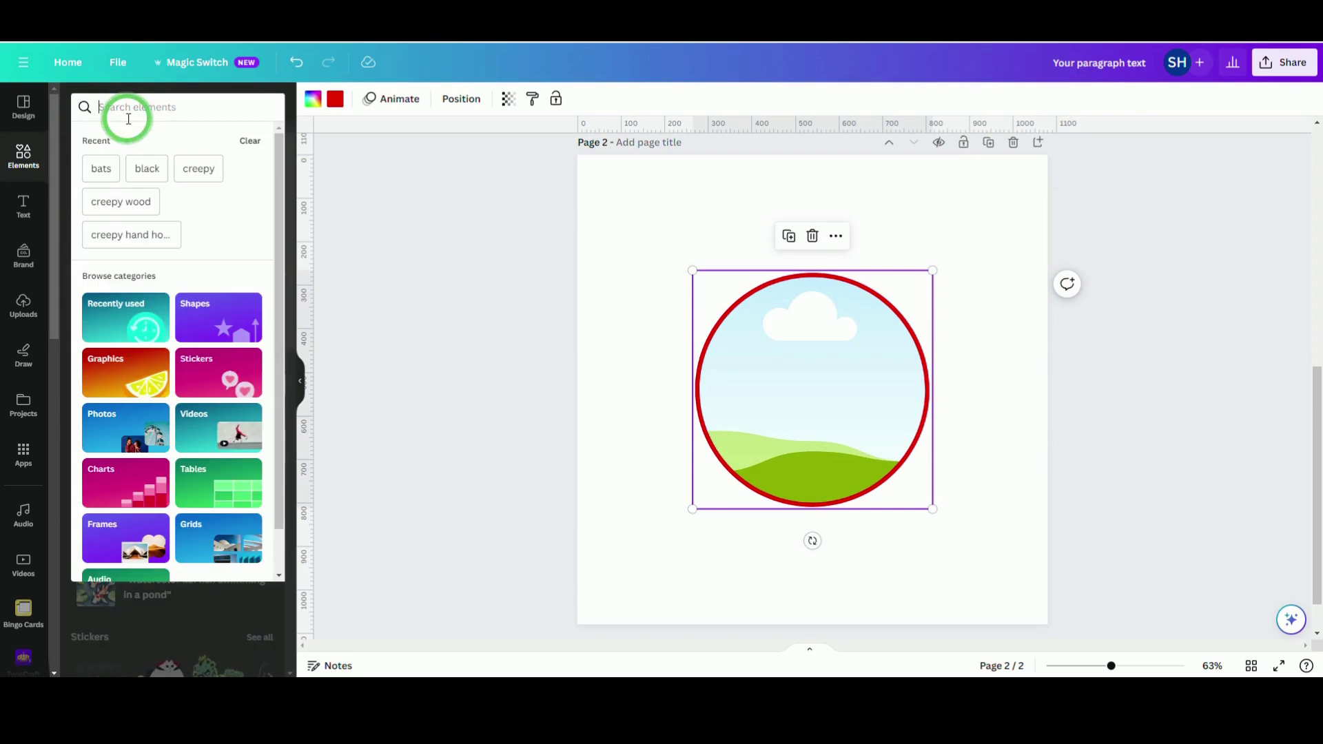
pyautogui.click(138, 236)
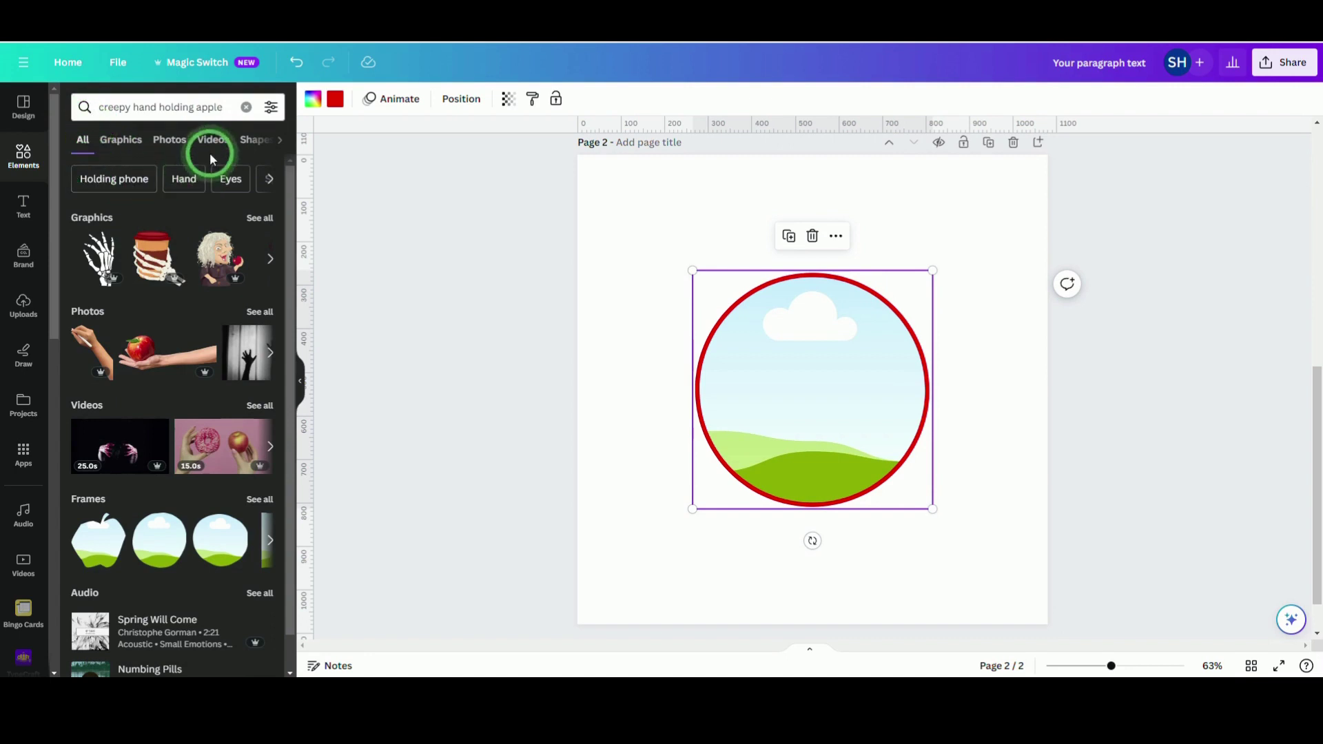
pyautogui.click(196, 142)
pyautogui.click(159, 139)
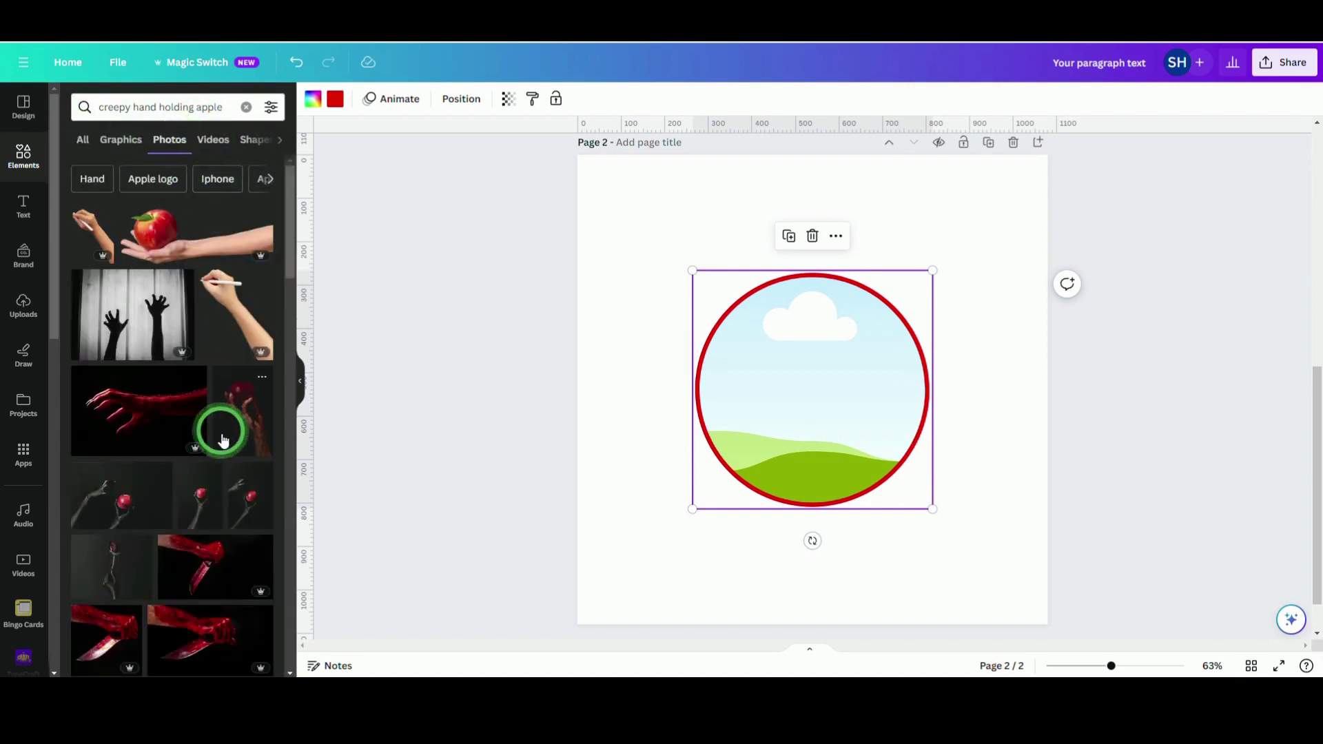
pyautogui.click(100, 510)
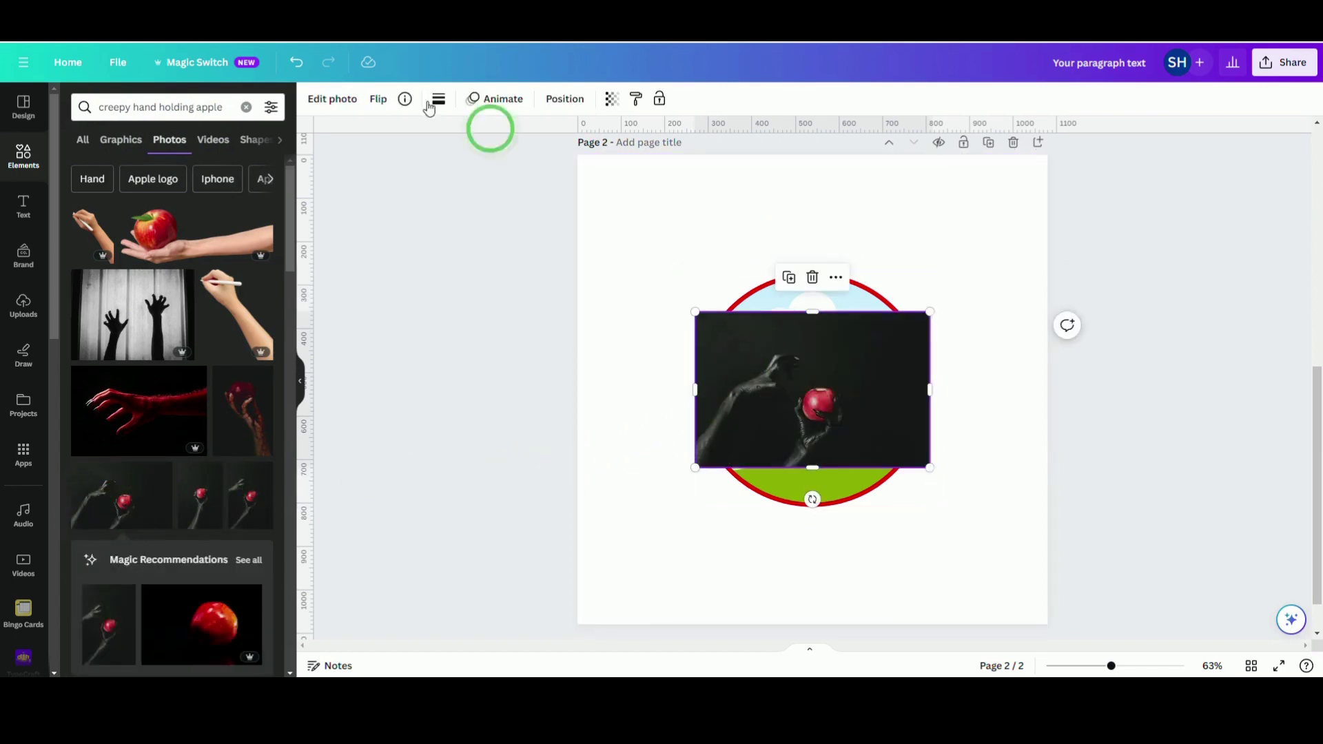
# - Remove the background of the hands photo and crop away part of its left side
pyautogui.click(331, 98)
pyautogui.click(96, 203)
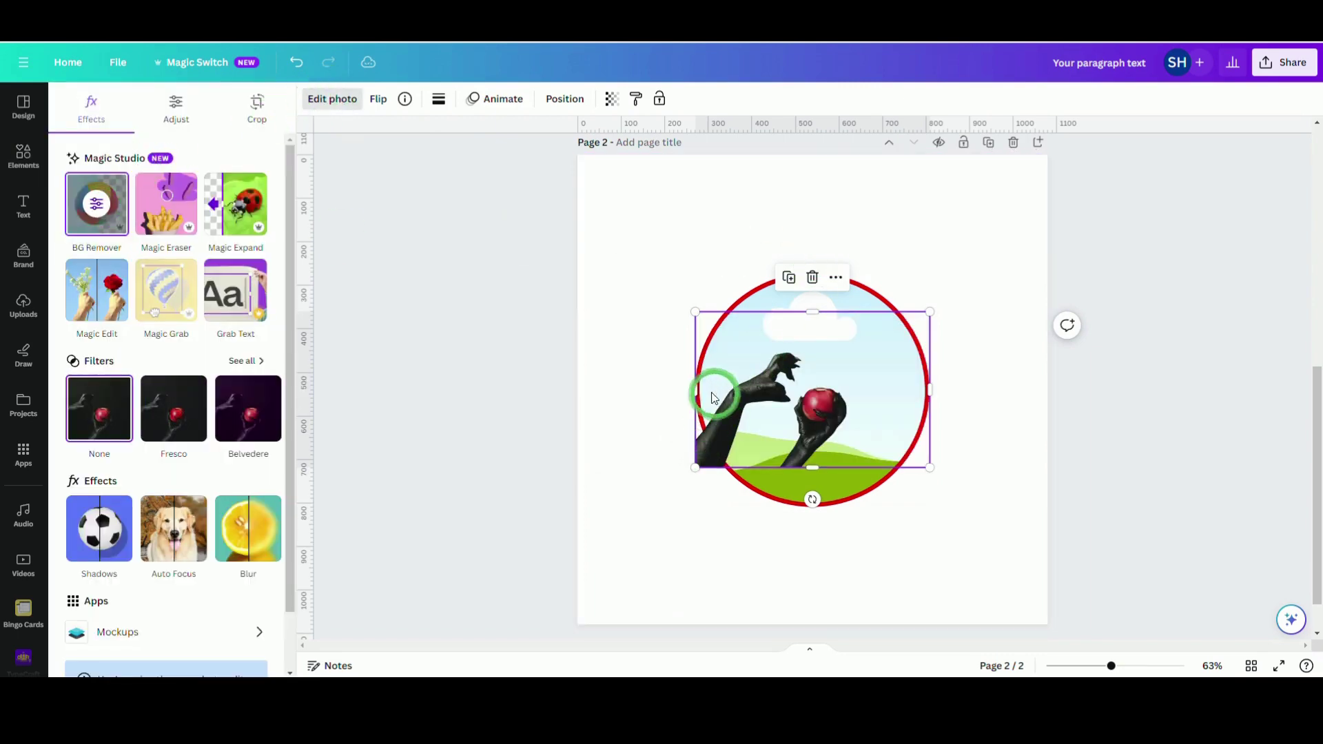
pyautogui.moveTo(699, 389); pyautogui.dragTo(765, 389)
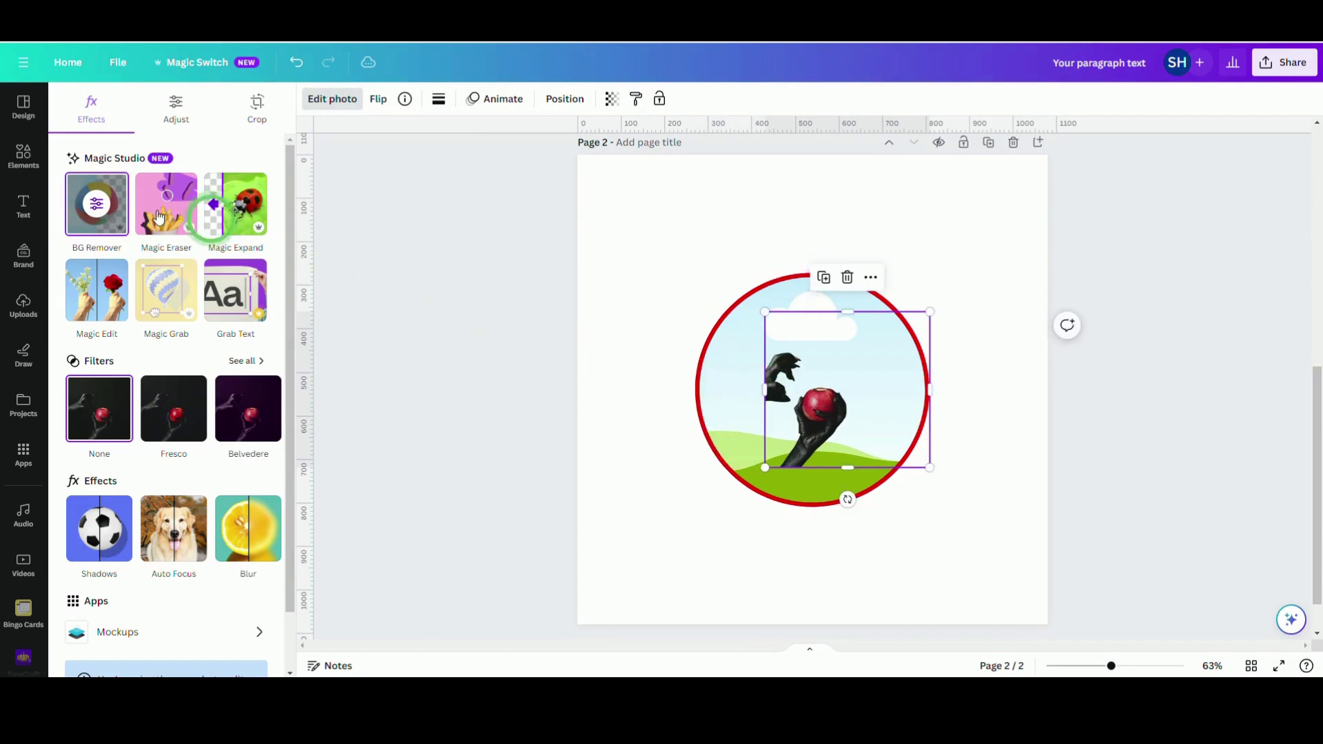
# - Erase the hand without the apple using background eraser brush size 73, and crop the photo's empty right side
pyautogui.click(93, 207)
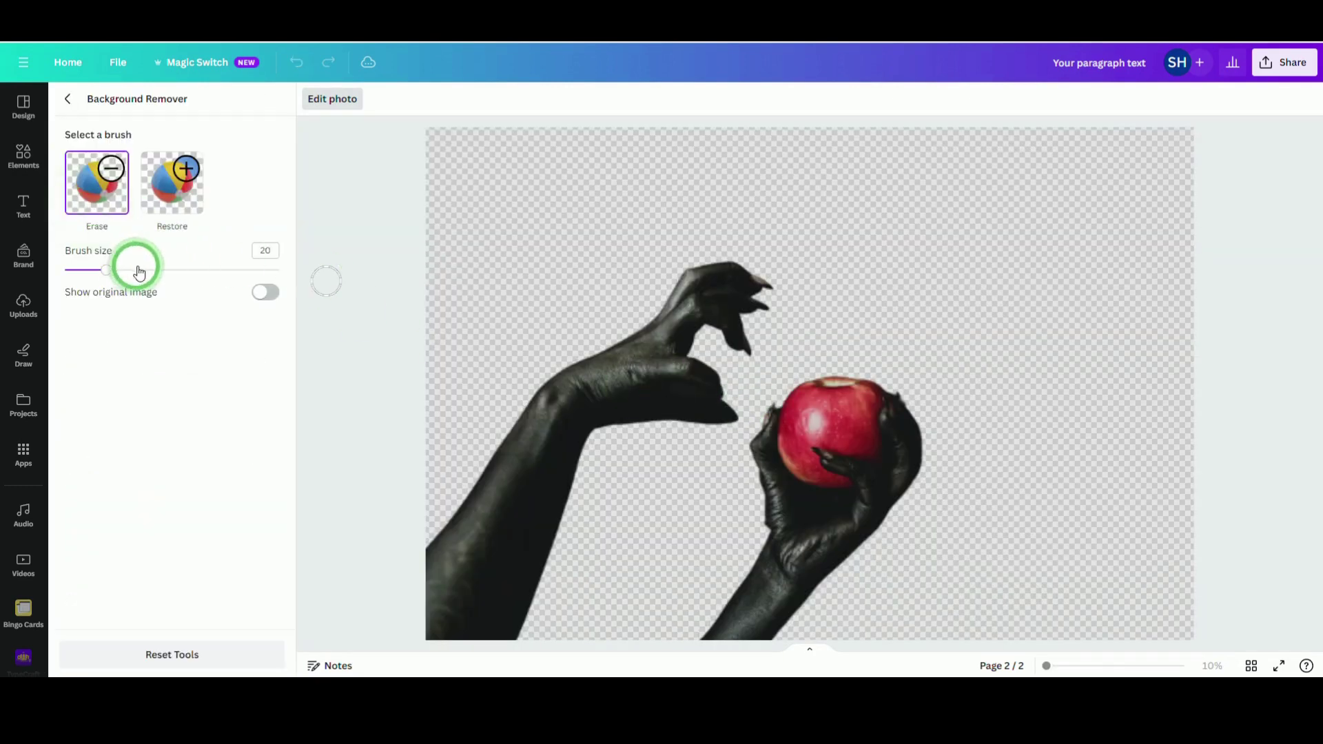
pyautogui.moveTo(139, 272); pyautogui.dragTo(221, 271)
pyautogui.moveTo(758, 296)
pyautogui.mouseDown()
pyautogui.moveTo(737, 266)
pyautogui.moveTo(738, 308)
pyautogui.moveTo(700, 393)
pyautogui.moveTo(673, 316)
pyautogui.moveTo(644, 404)
pyautogui.moveTo(614, 379)
pyautogui.moveTo(466, 609)
pyautogui.moveTo(485, 473)
pyautogui.moveTo(351, 570)
pyautogui.mouseUp()
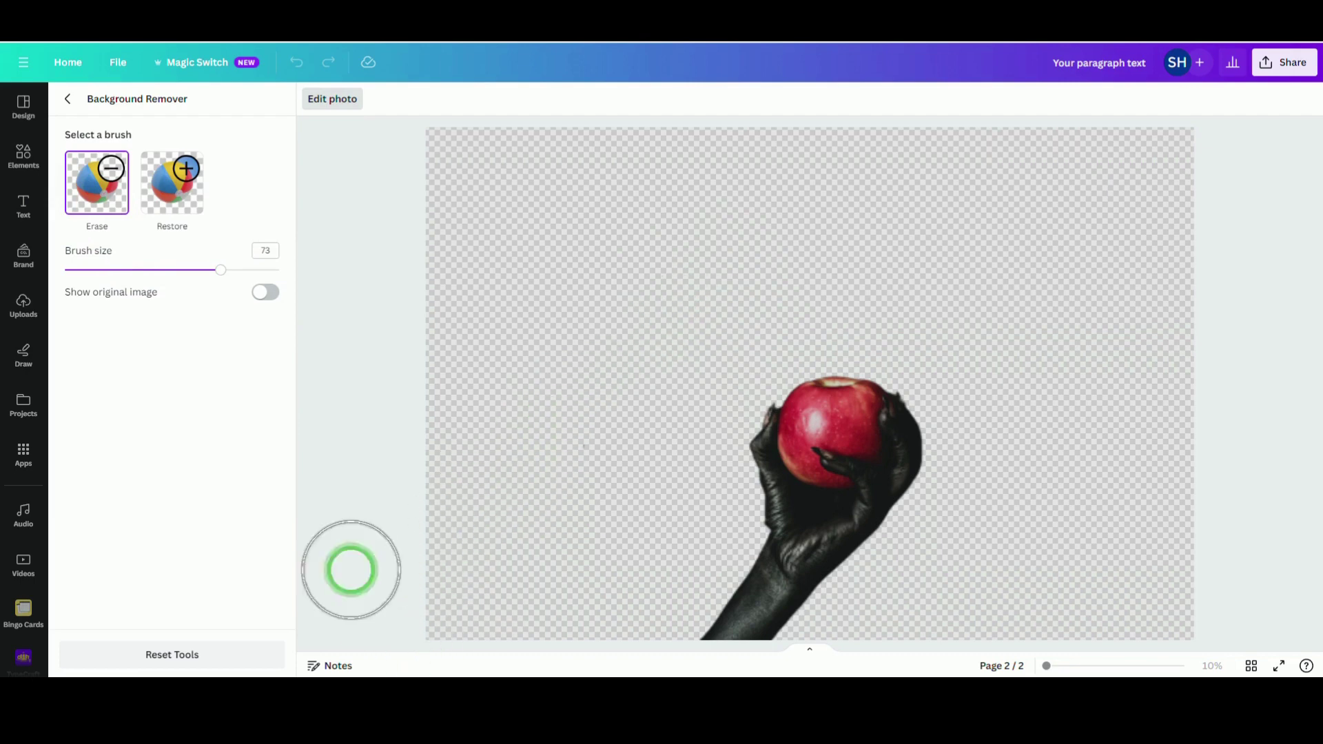
pyautogui.click(67, 98)
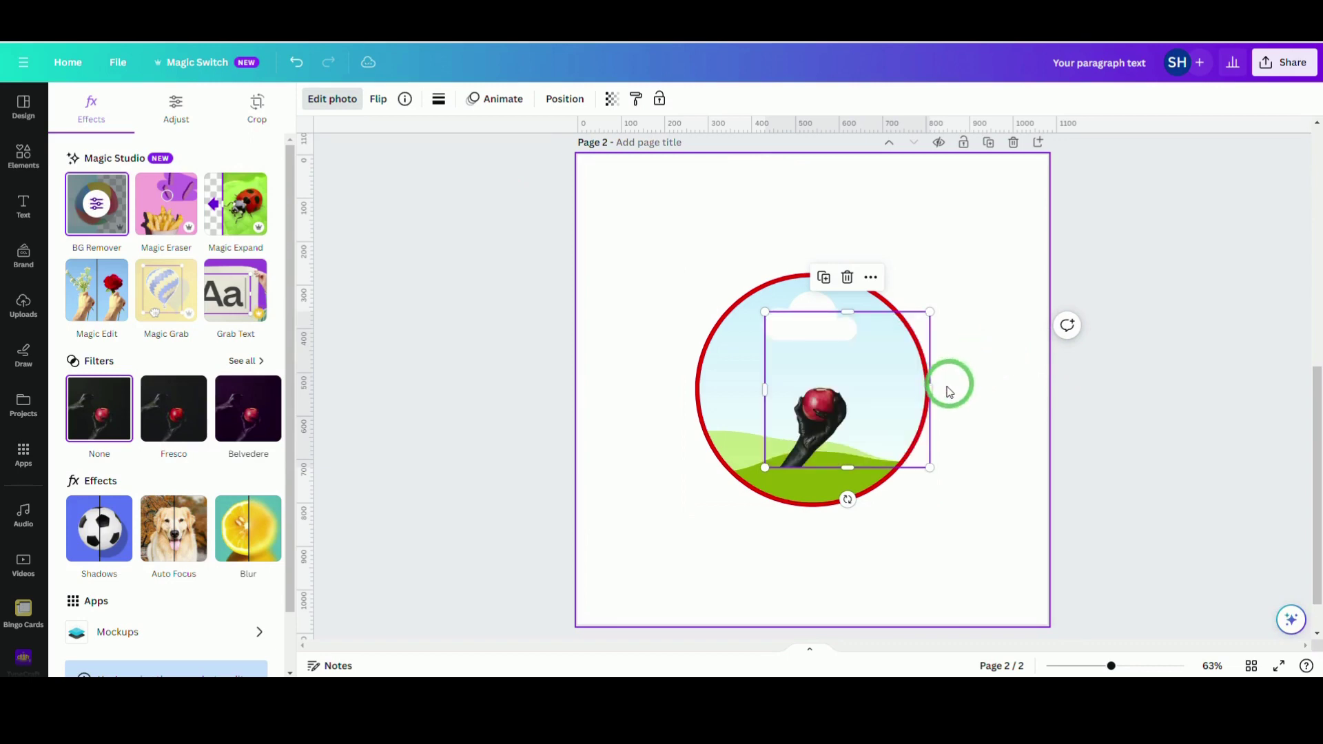
pyautogui.moveTo(929, 390); pyautogui.dragTo(856, 395)
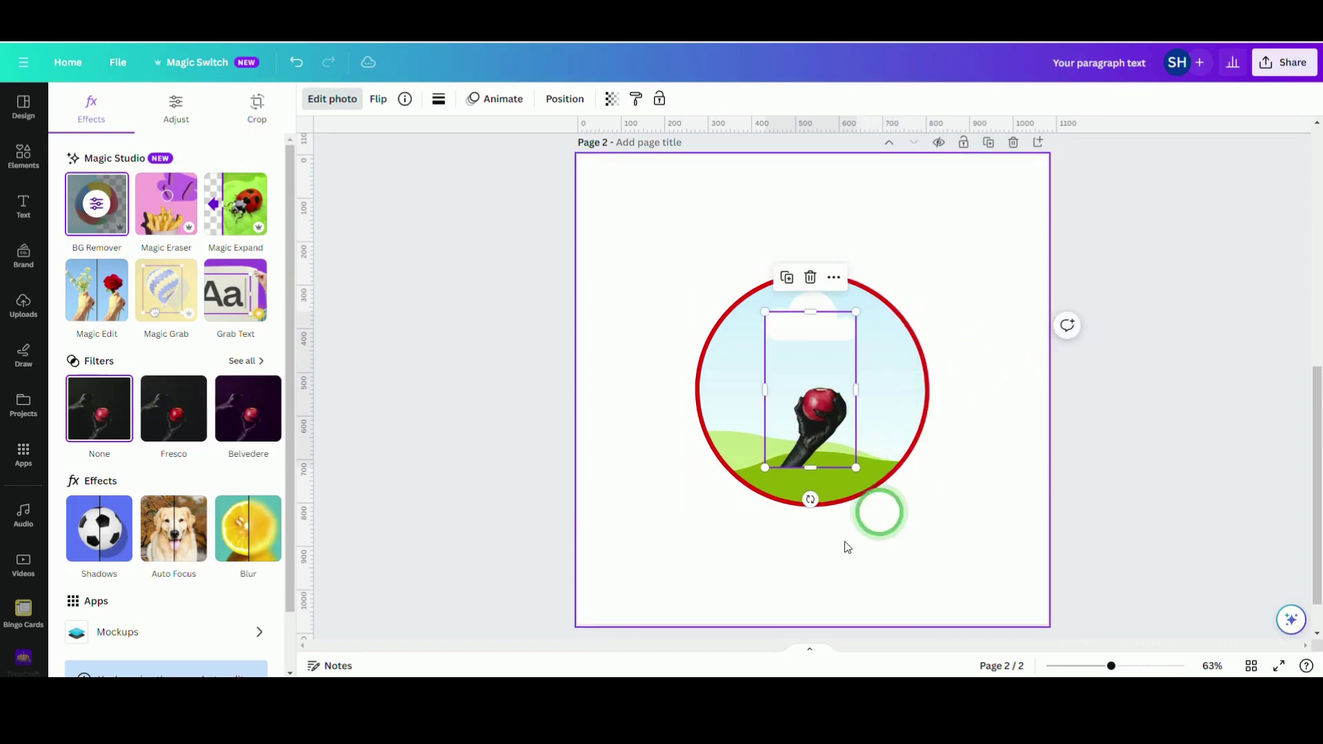
# - Rotate the hand photo clockwise and enlarge it over the circular frame so the apple extends past the frame's upper right edge
pyautogui.moveTo(811, 499); pyautogui.dragTo(753, 517)
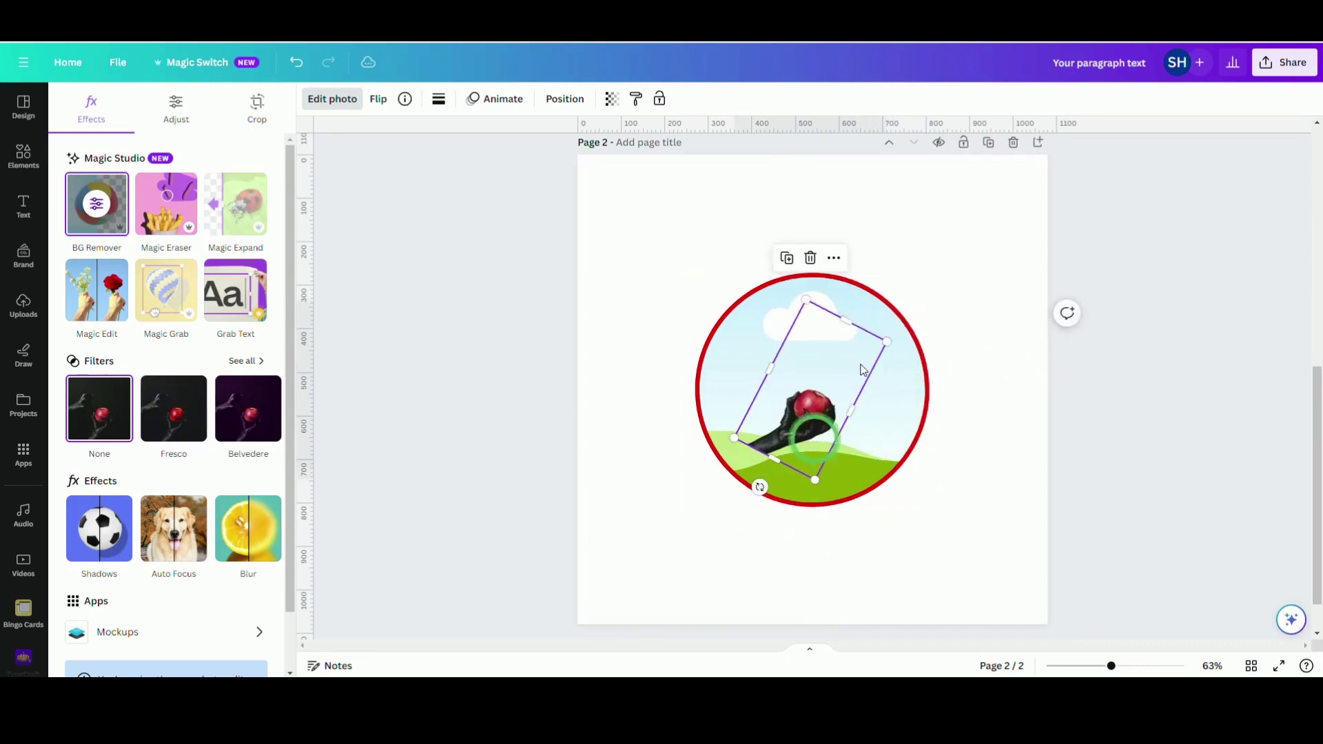
pyautogui.moveTo(808, 299); pyautogui.dragTo(728, 122)
pyautogui.moveTo(877, 158); pyautogui.dragTo(810, 284)
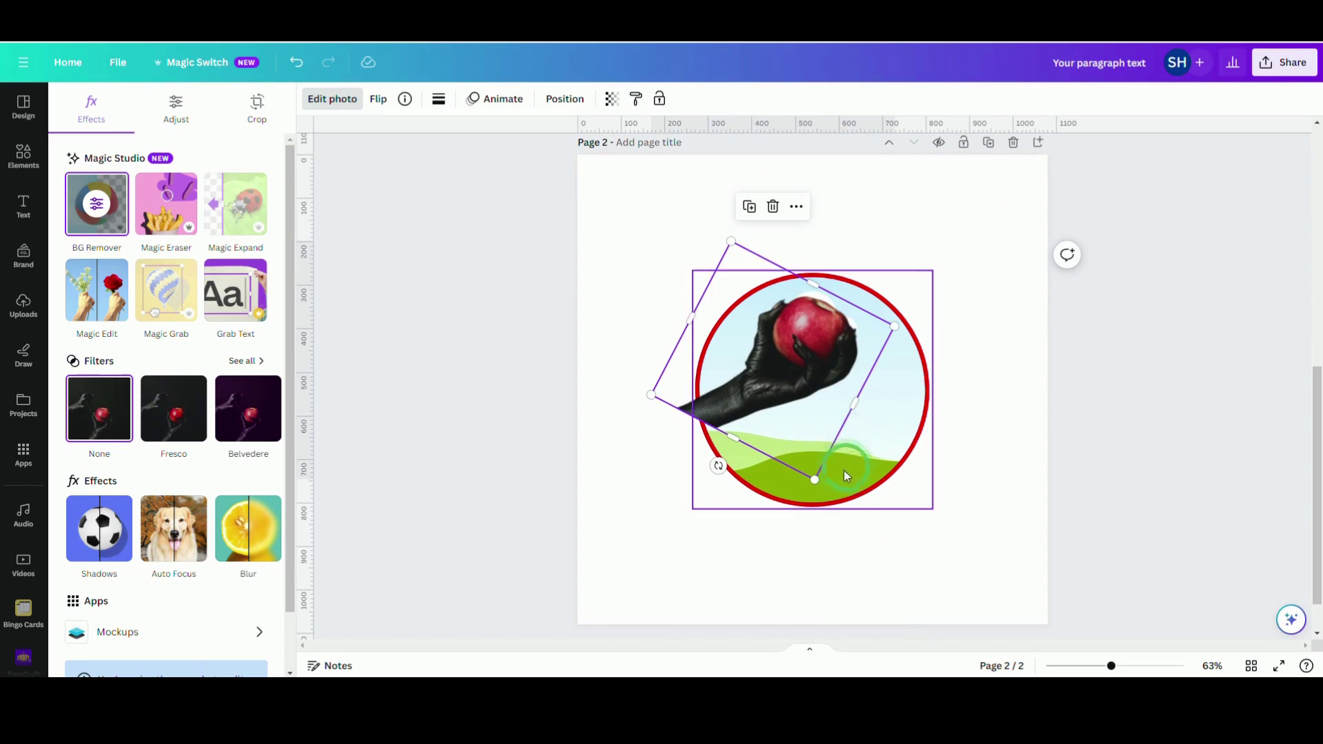
pyautogui.moveTo(815, 480); pyautogui.dragTo(896, 638)
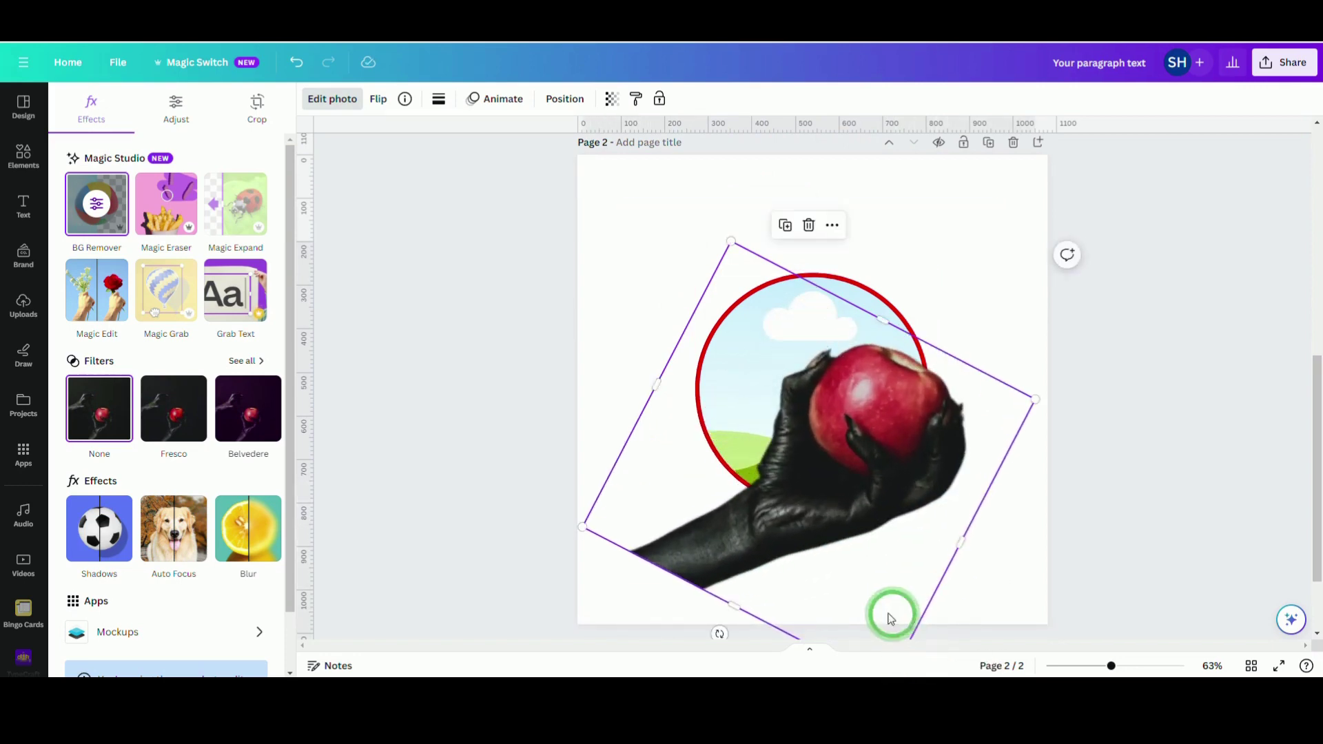
pyautogui.doubleClick(854, 571)
pyautogui.click(867, 526)
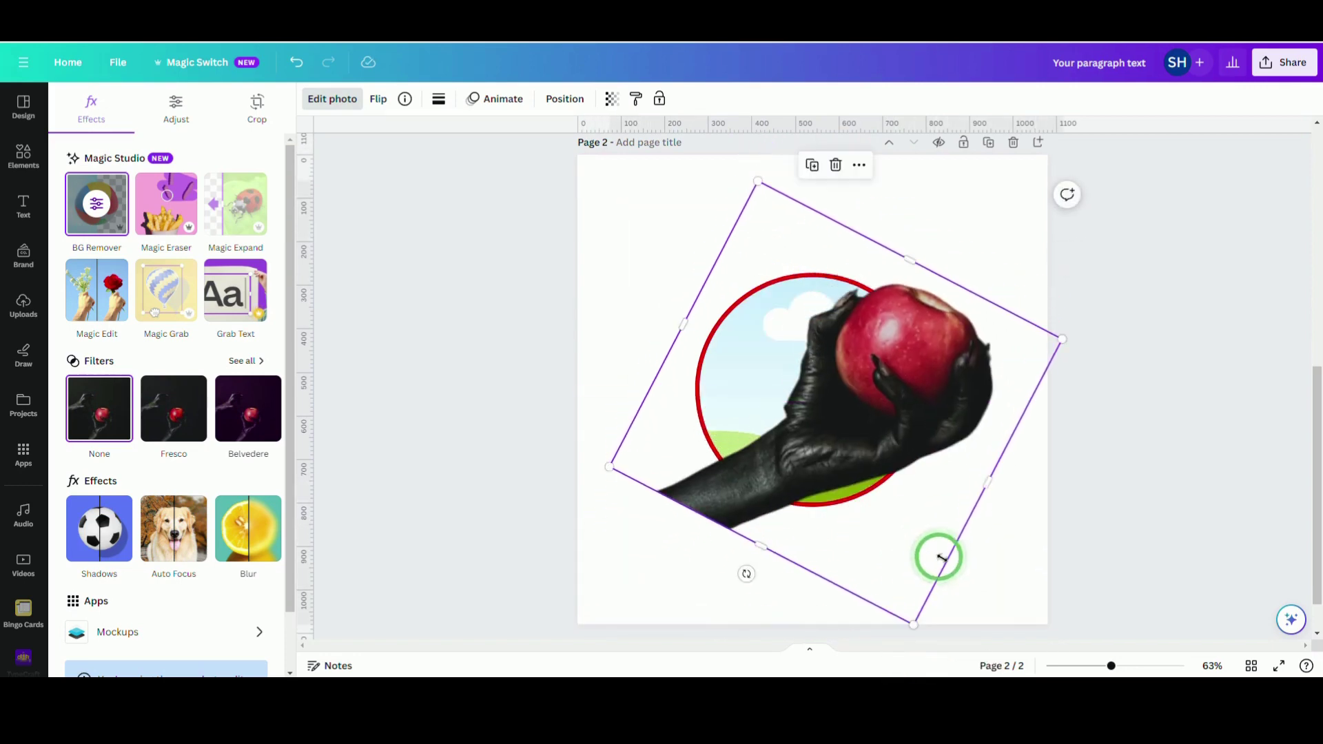
pyautogui.moveTo(908, 616); pyautogui.dragTo(916, 566)
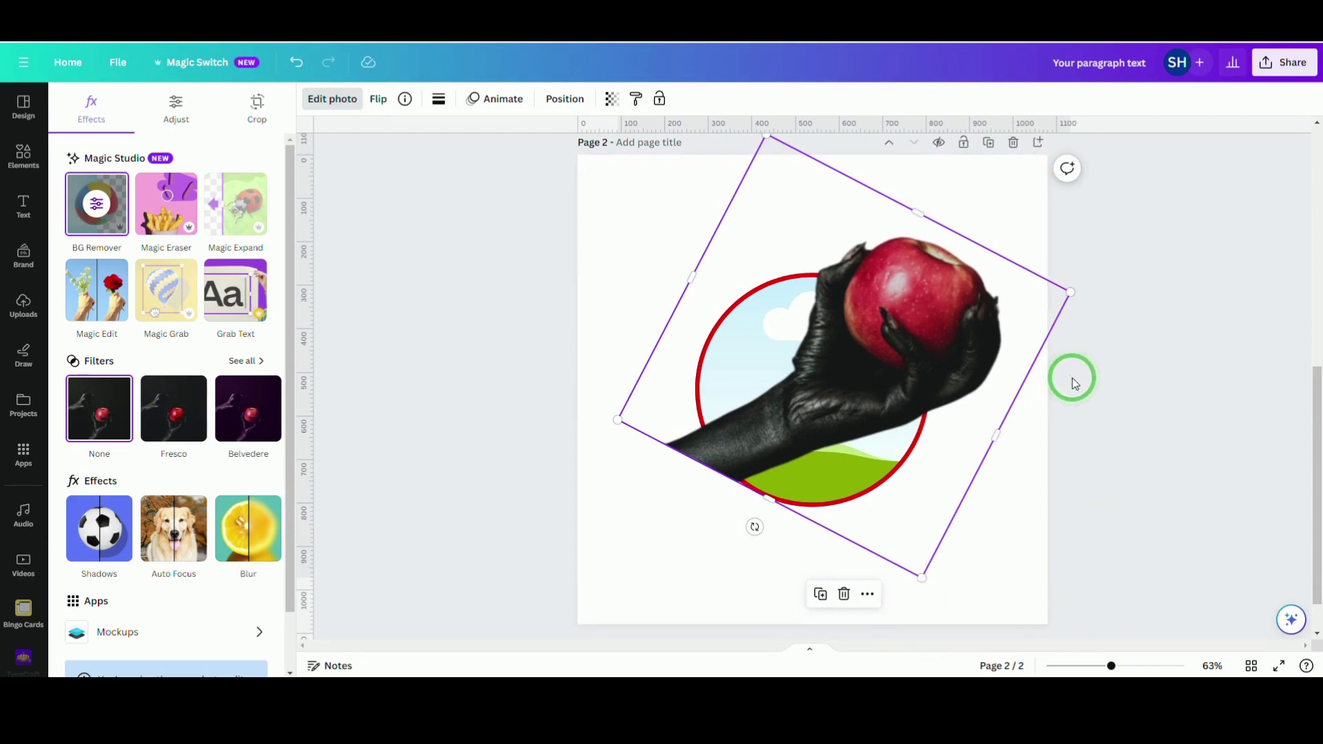
pyautogui.click(1127, 401)
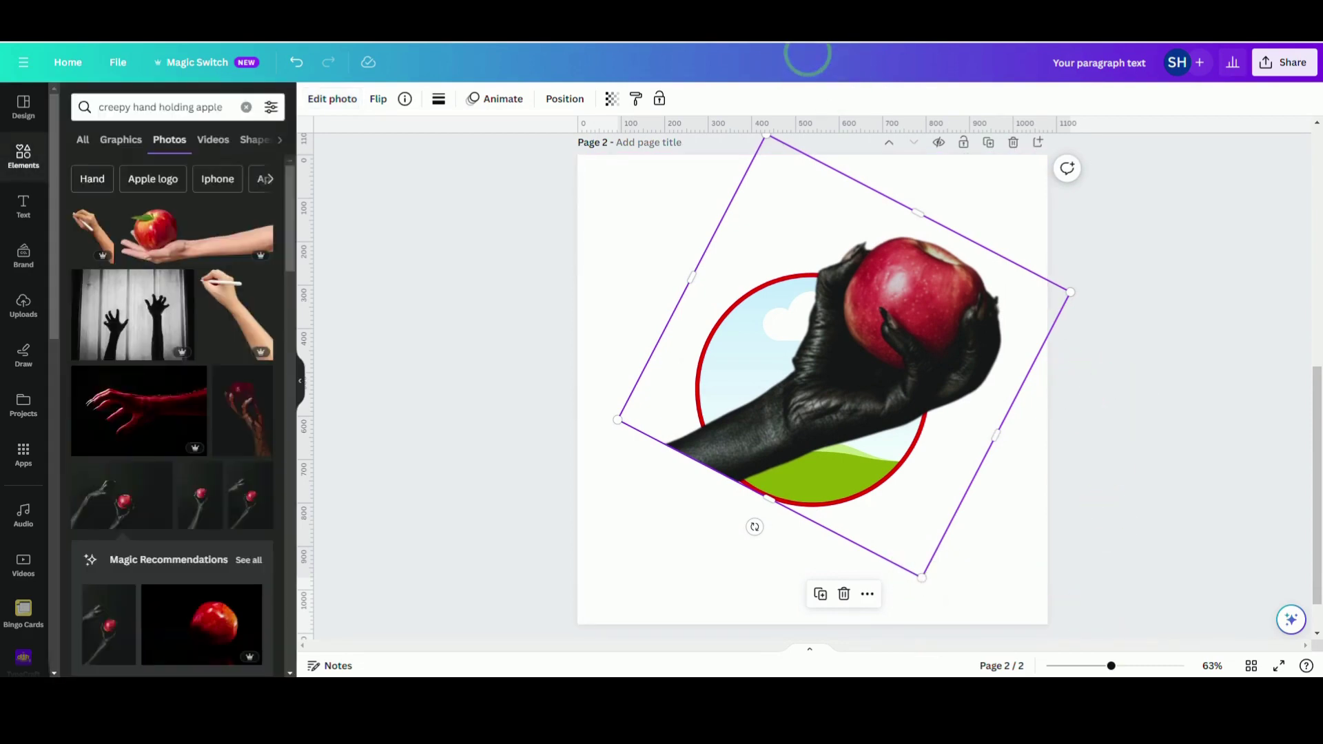
# - Duplicate page 2 with the circular frame and the hand holding the apple
pyautogui.click(1063, 172)
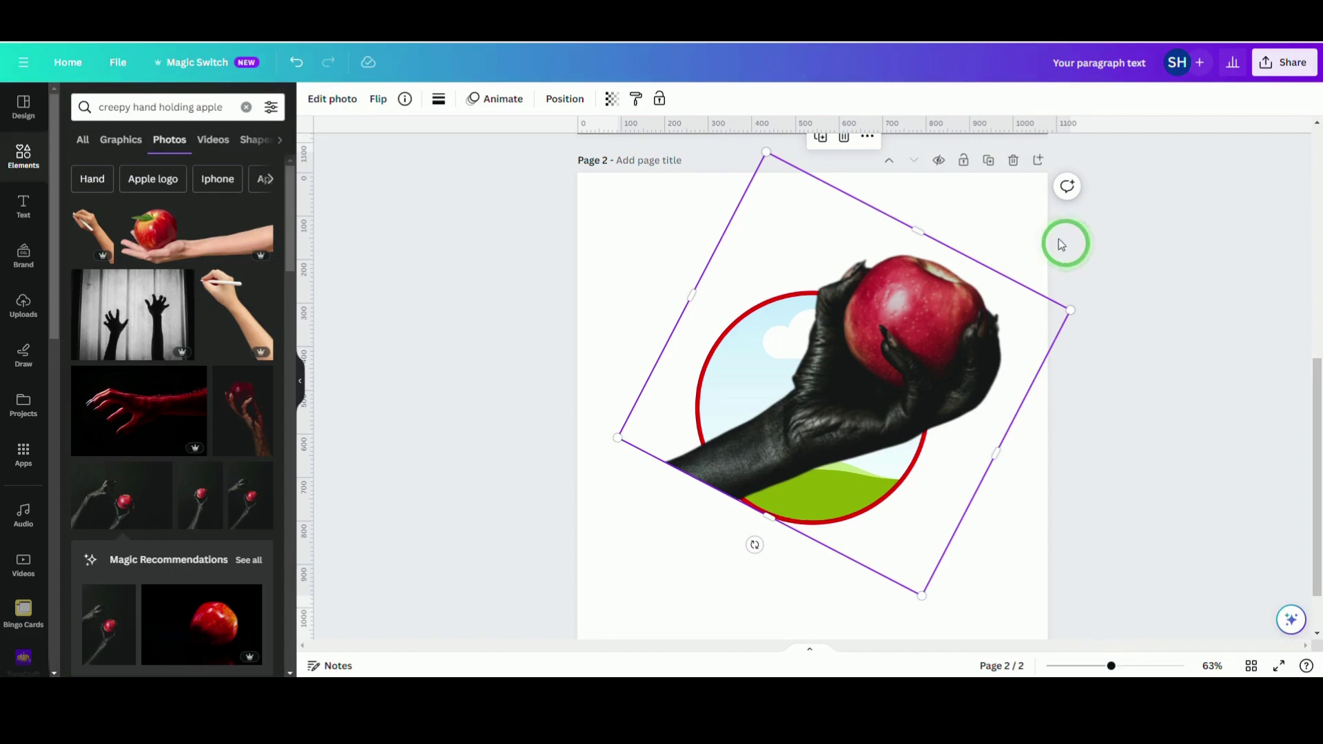
pyautogui.click(993, 172)
pyautogui.click(1001, 342)
pyautogui.click(877, 423)
pyautogui.click(591, 348)
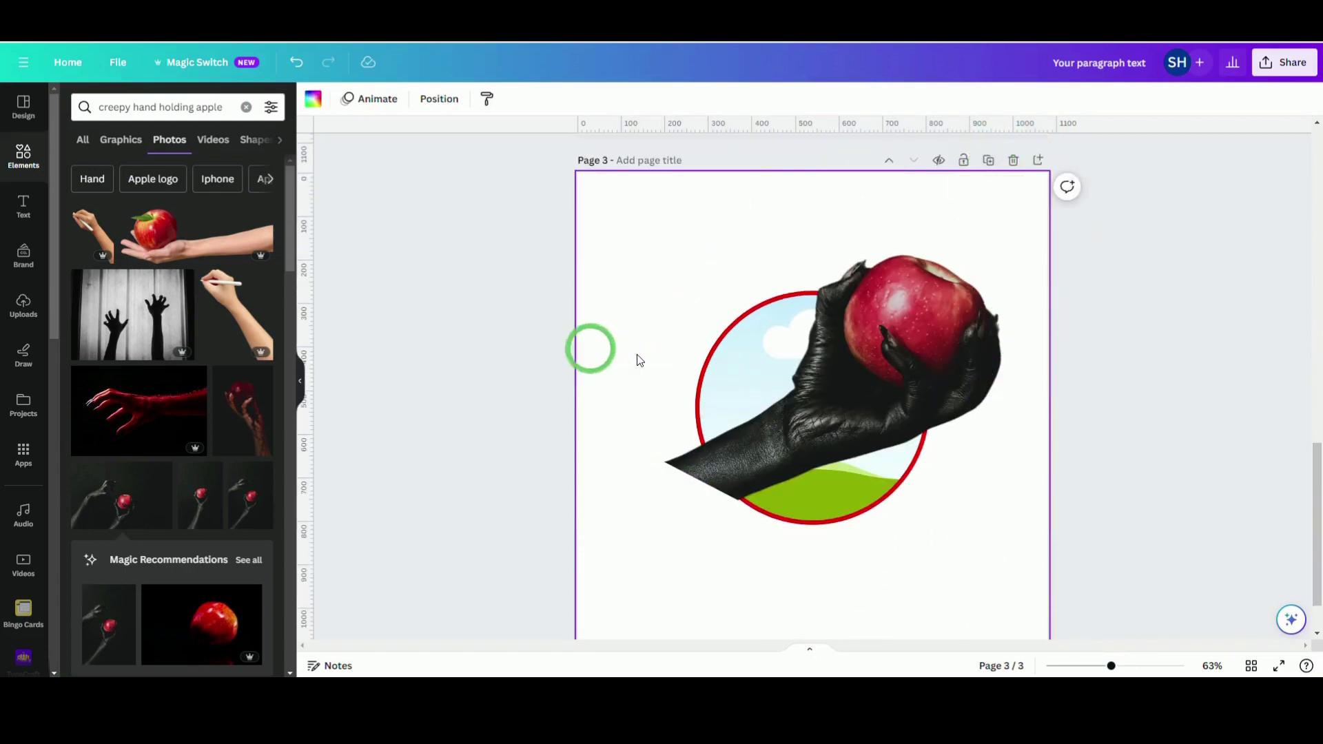
pyautogui.moveTo(823, 356); pyautogui.dragTo(869, 450)
pyautogui.click(691, 340)
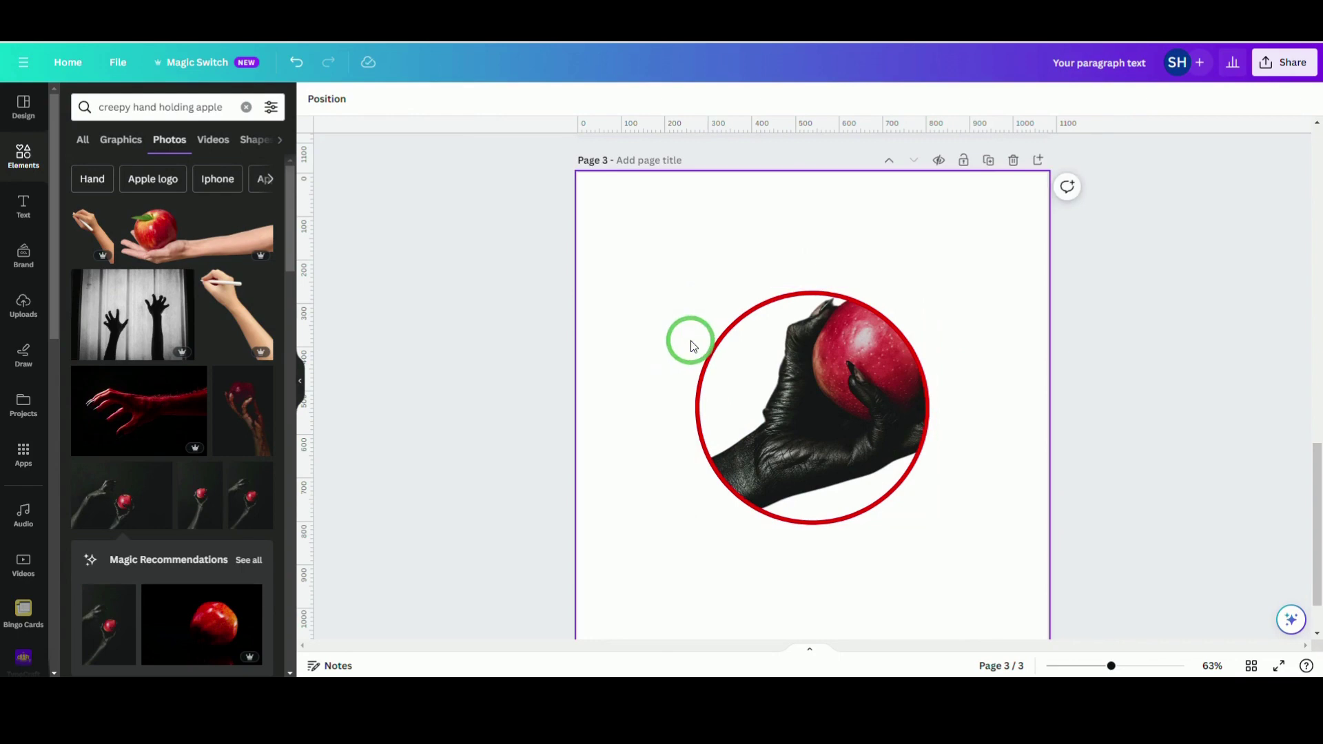
pyautogui.click(295, 63)
# - Delete the circular frame from page 3 and move the hand with the apple back toward the page centre
pyautogui.click(747, 352)
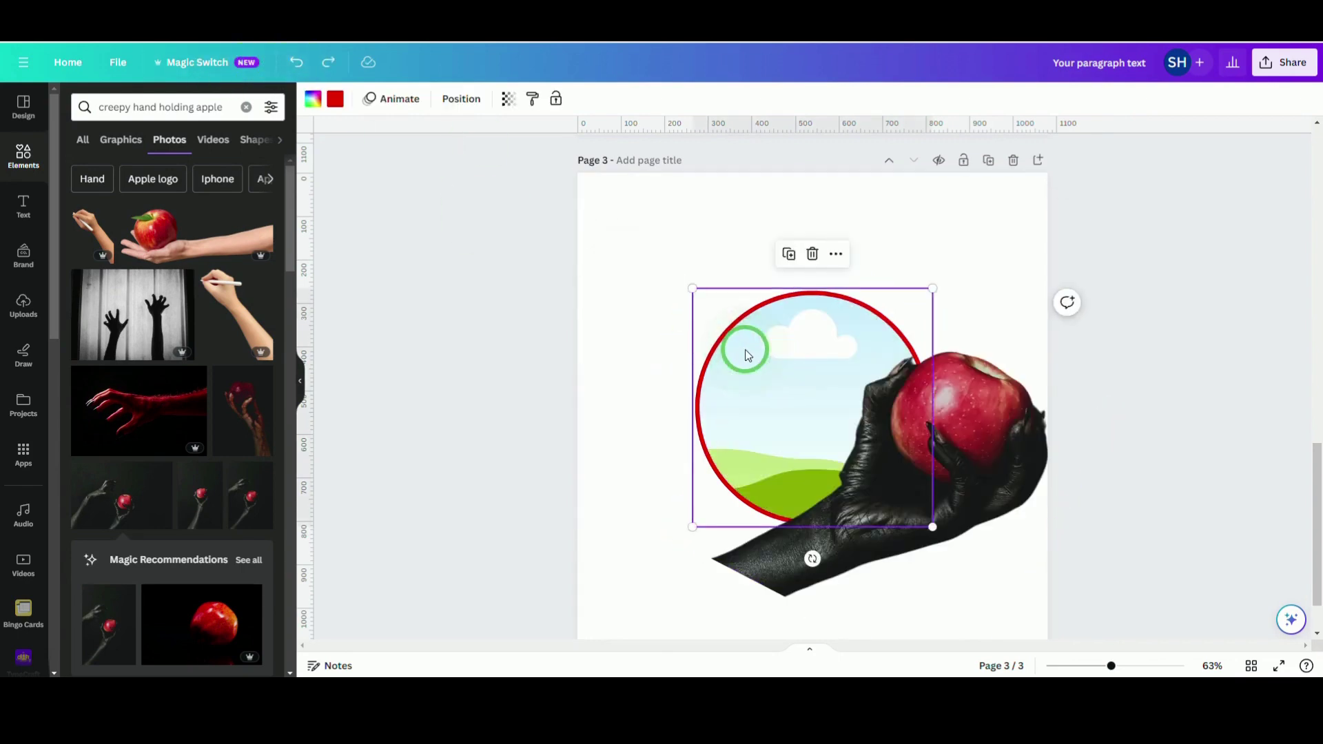
pyautogui.press('Delete')
pyautogui.moveTo(843, 421); pyautogui.dragTo(806, 393)
# - Search the elements for "creepy wood" and show all photo results
pyautogui.click(237, 107)
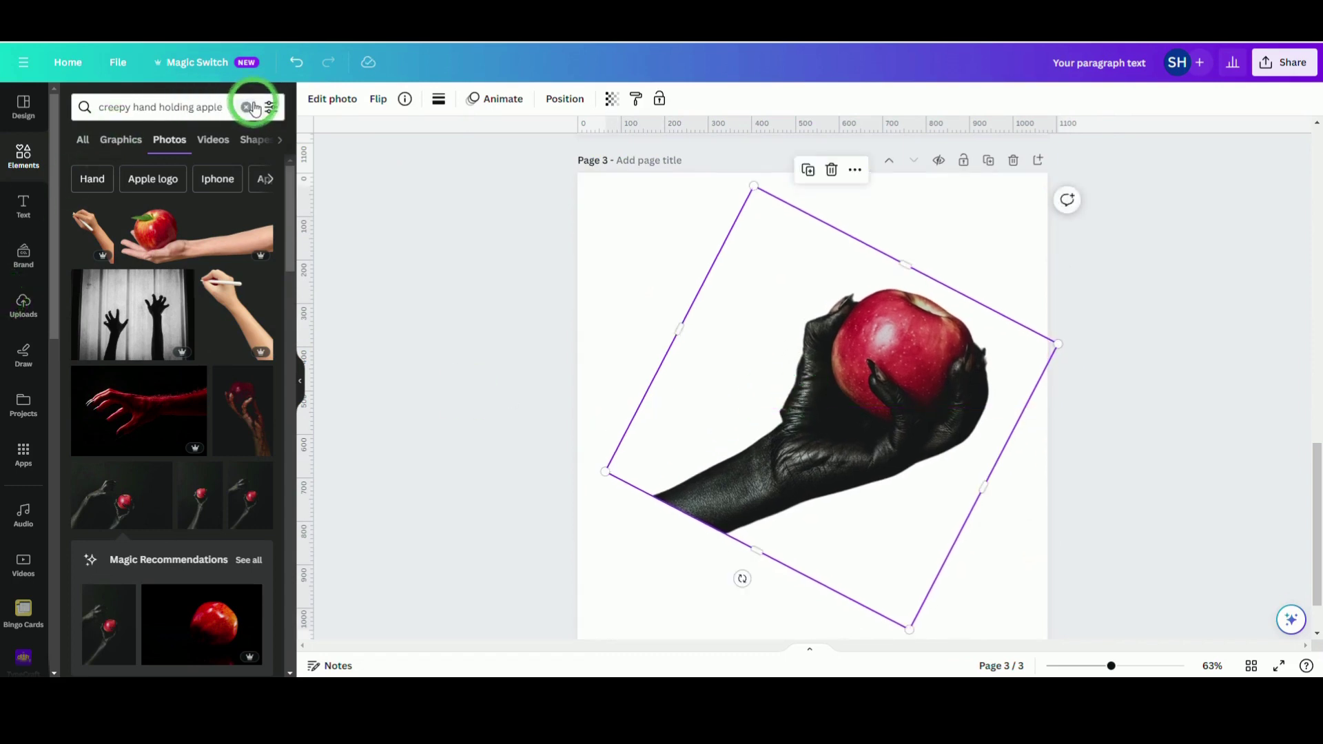
pyautogui.click(251, 108)
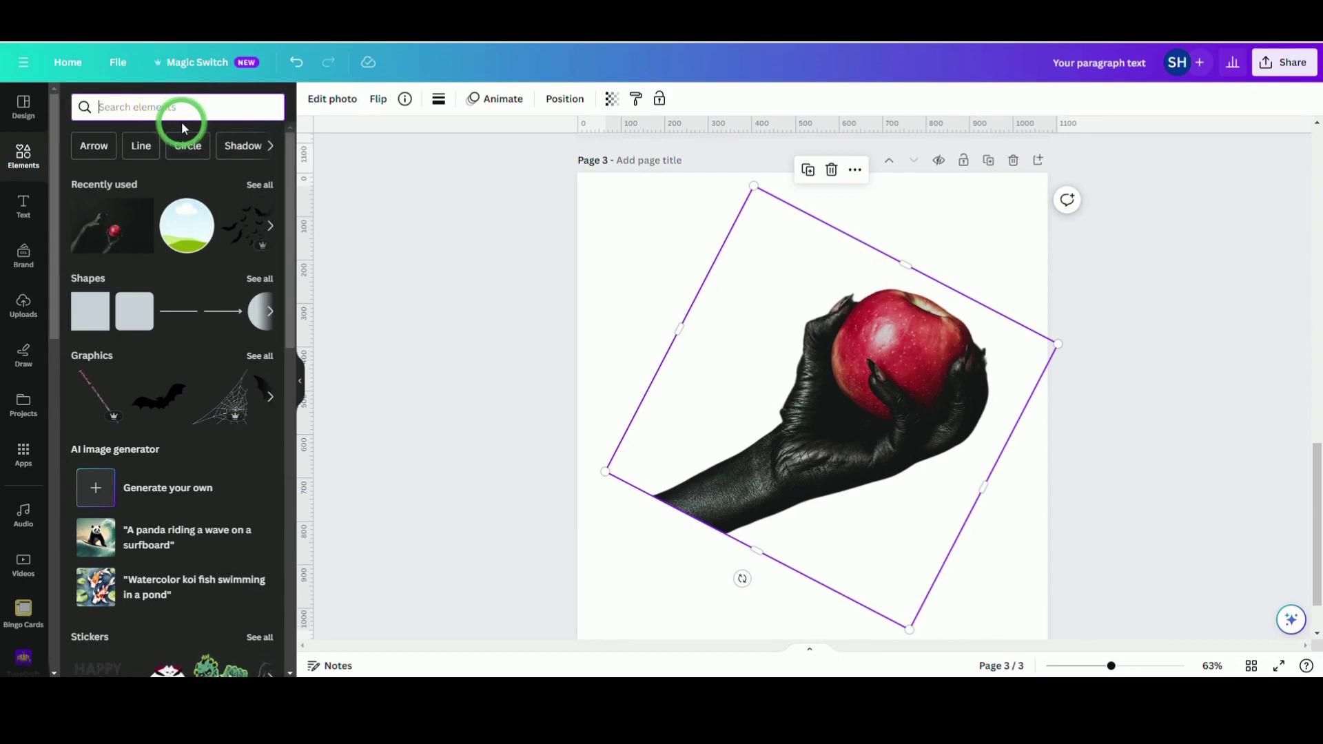
pyautogui.click(193, 107)
pyautogui.write('c')
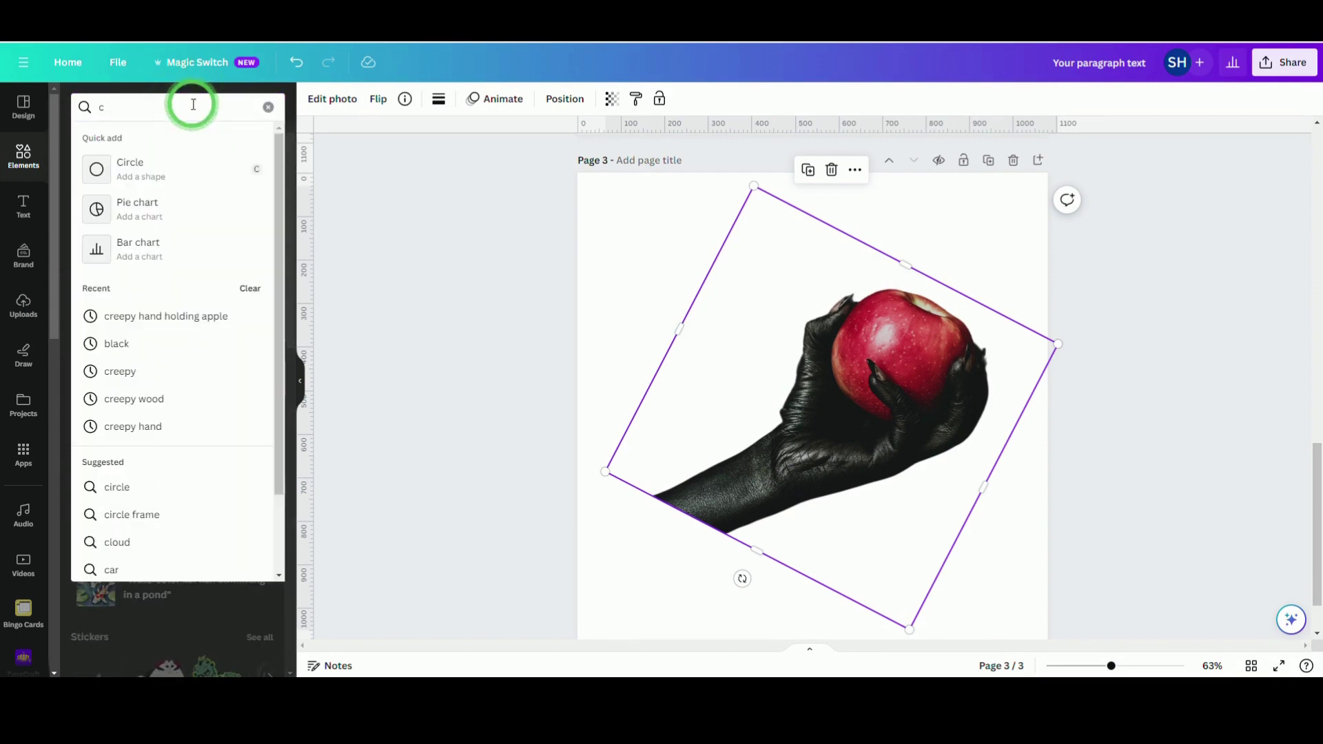
pyautogui.click(142, 399)
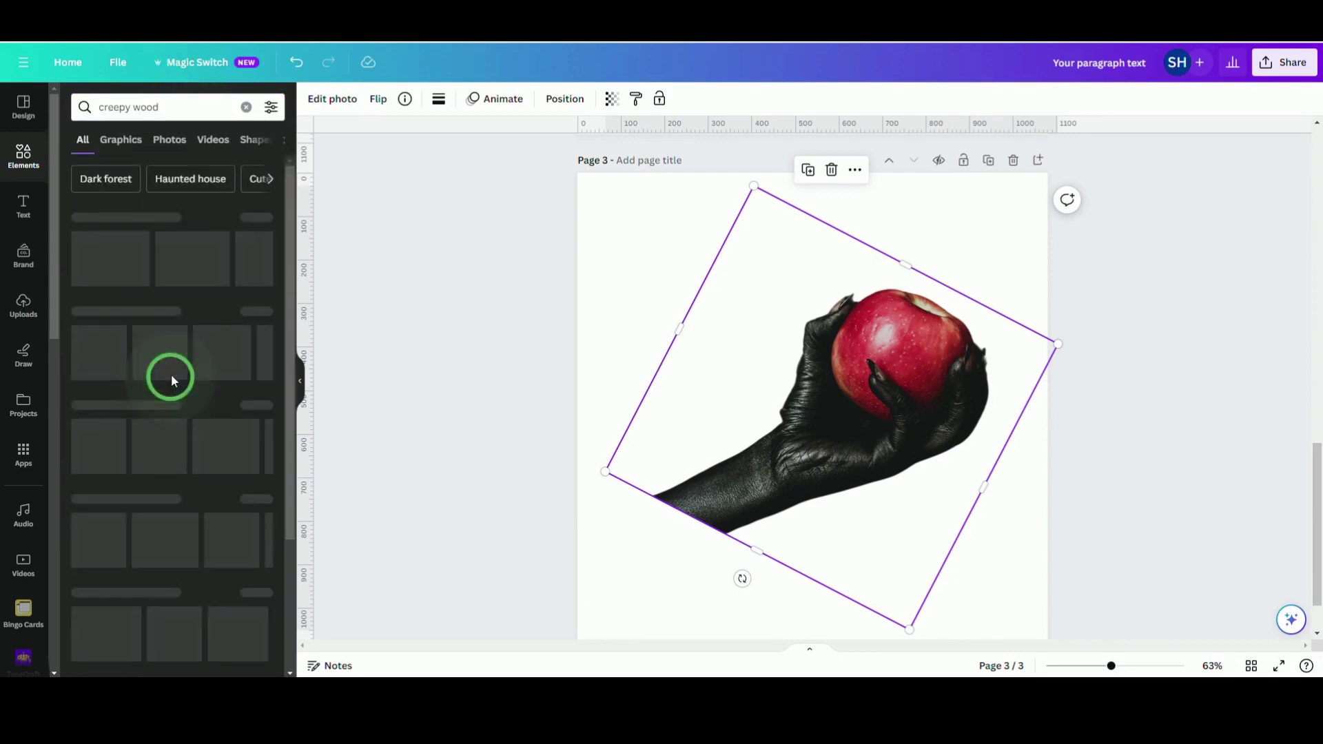
pyautogui.click(257, 312)
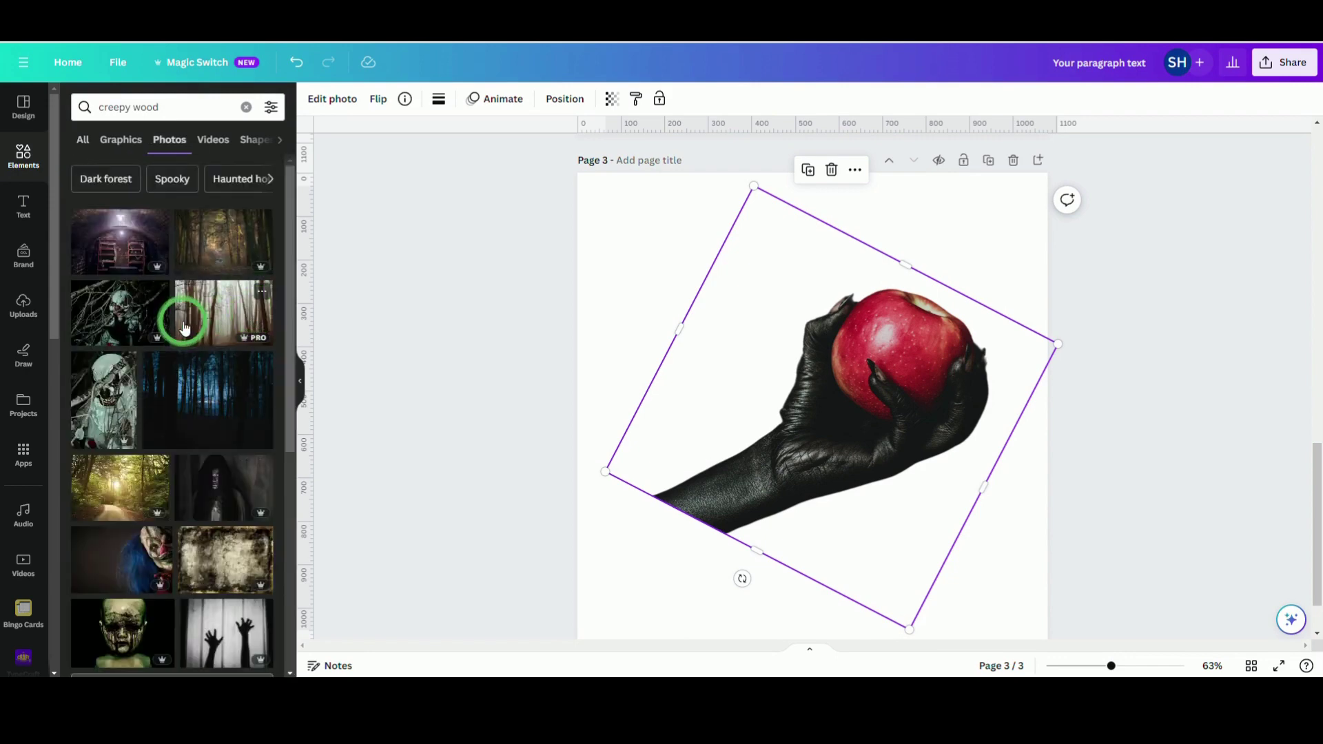
# - Add the misty forest photo with bare dark trees to page 3 and enlarge it to the full page width
pyautogui.scroll(-10, 212, 317)
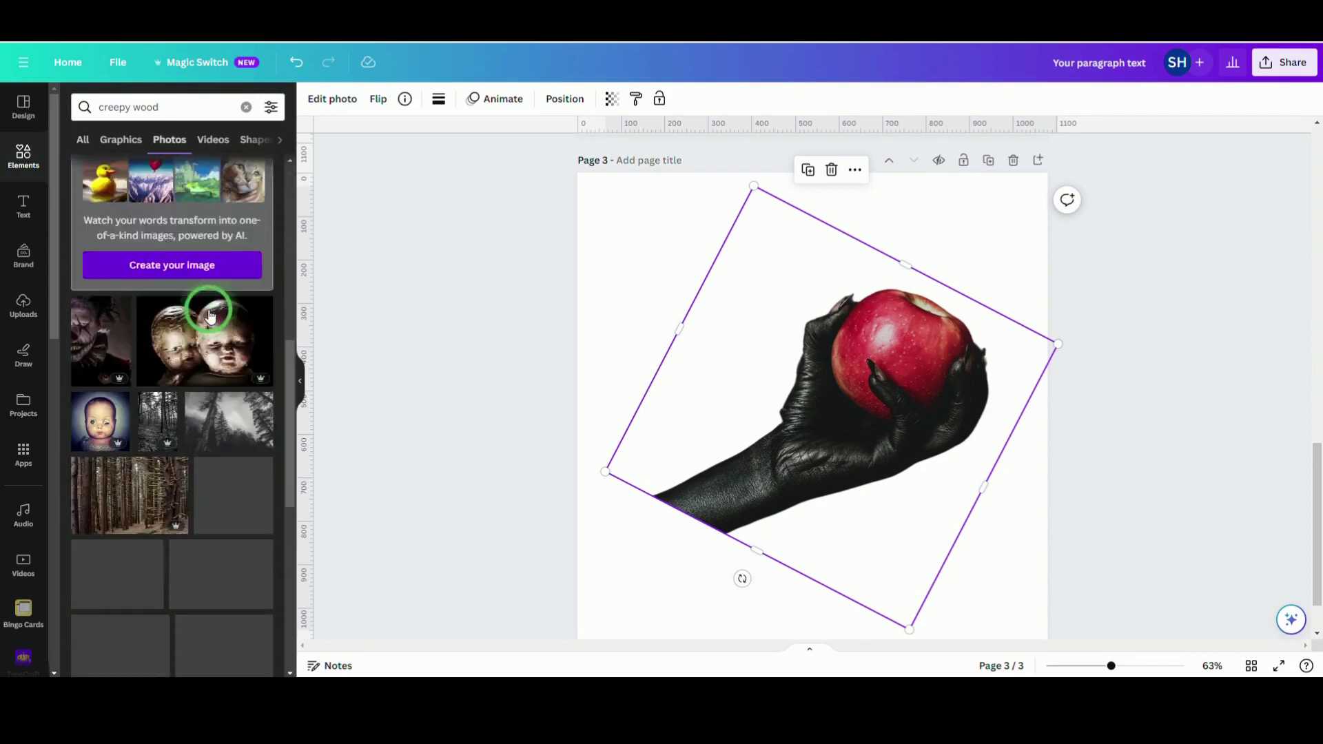
pyautogui.scroll(6, 219, 317)
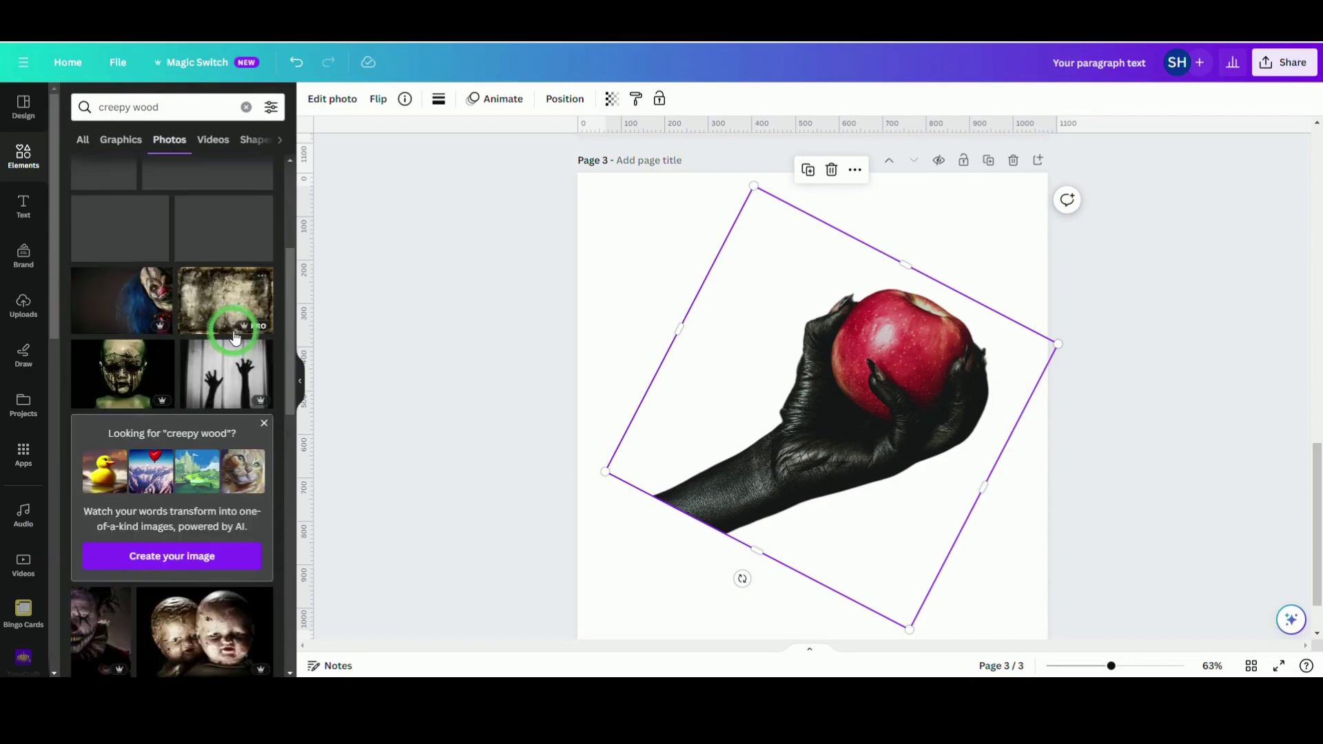
pyautogui.click(221, 311)
pyautogui.click(737, 388)
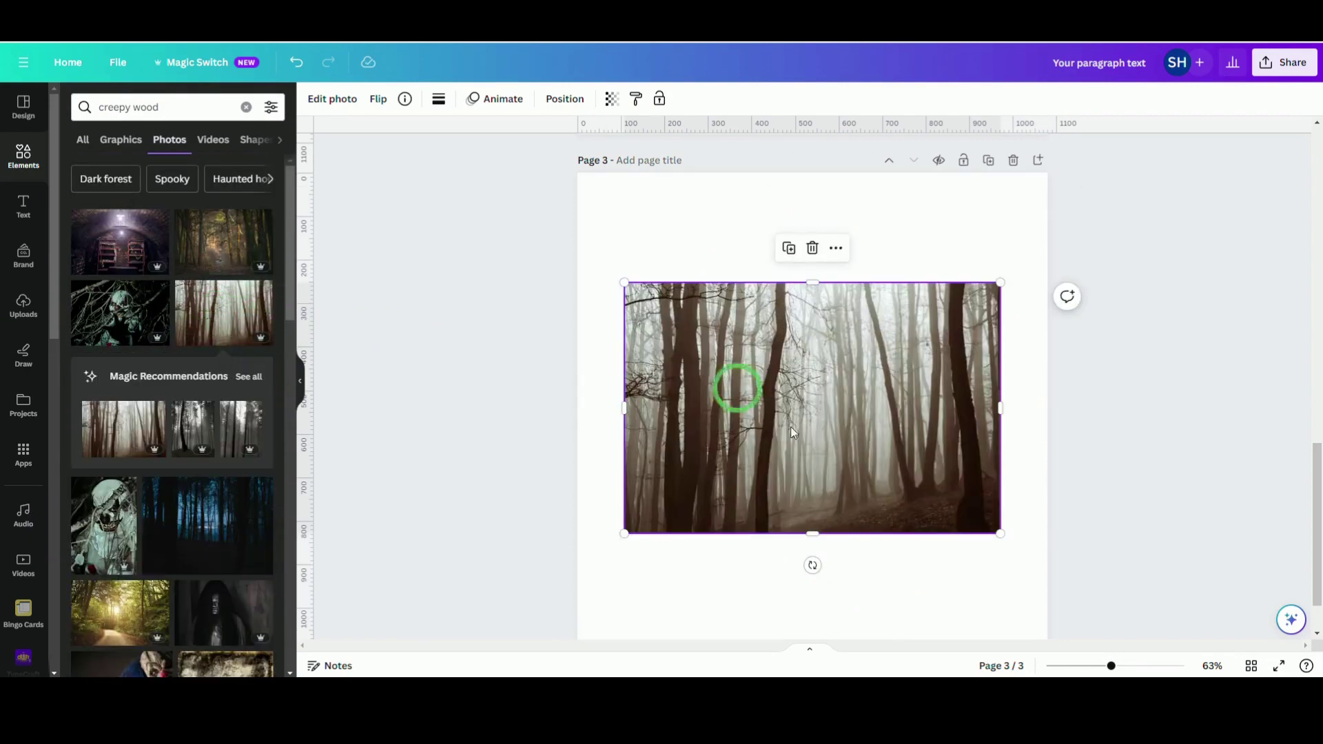
pyautogui.moveTo(958, 521); pyautogui.dragTo(1059, 590)
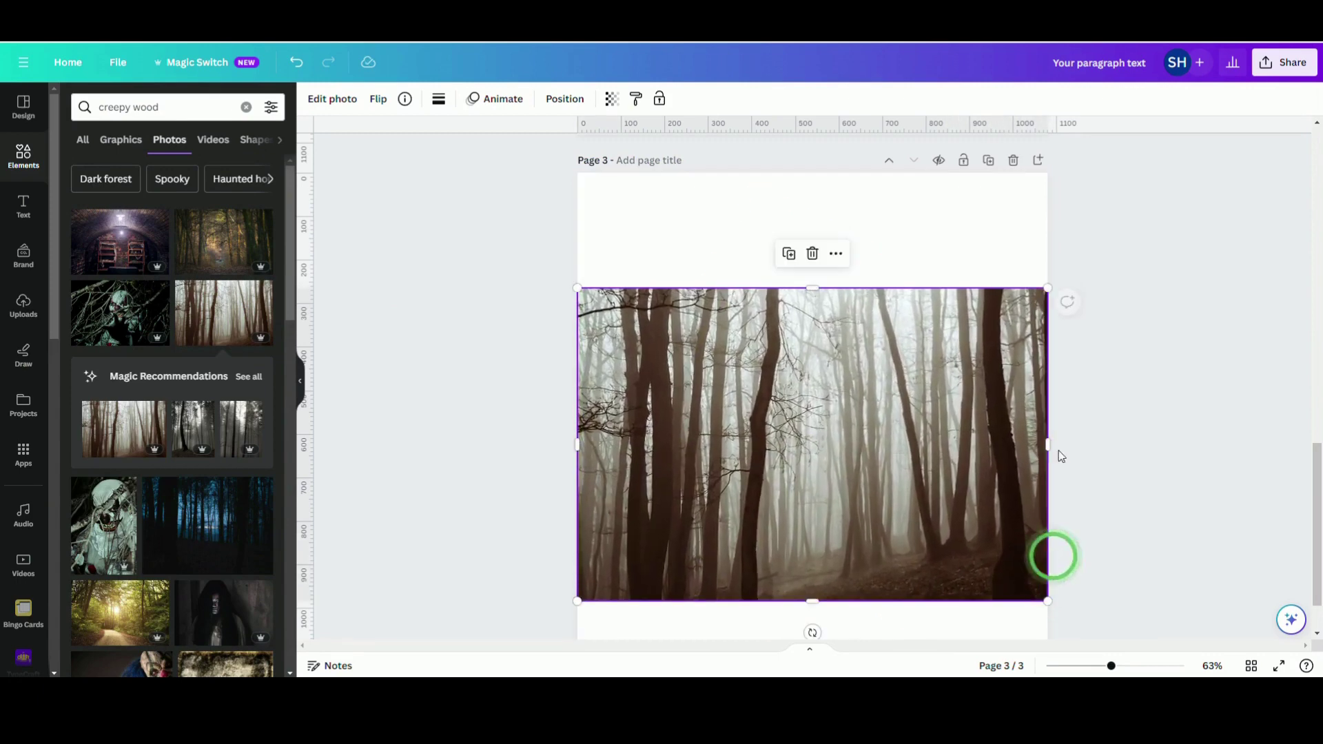
# - Move the misty forest photo up on page 3 and send it to the back, behind the hand with the apple
pyautogui.moveTo(895, 326); pyautogui.dragTo(892, 286)
pyautogui.click(563, 98)
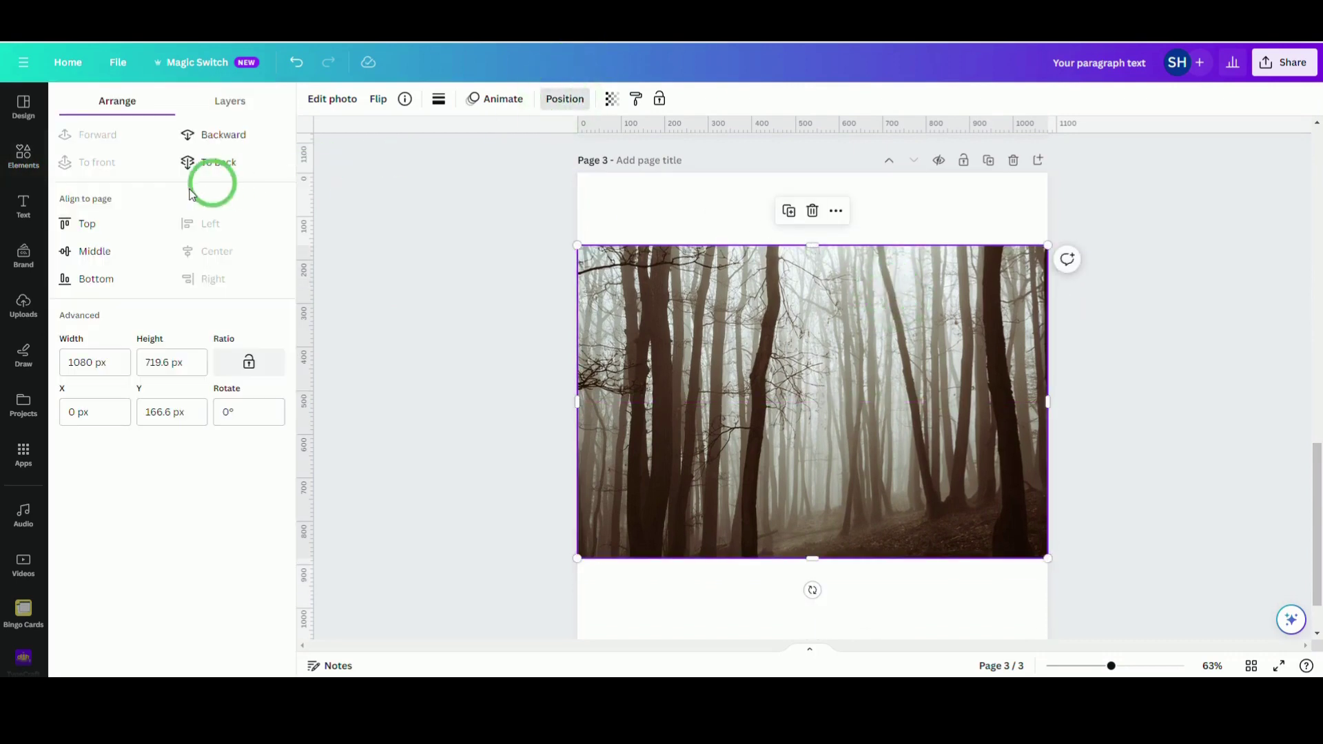
pyautogui.click(203, 164)
pyautogui.click(958, 308)
pyautogui.scroll(1, 958, 308)
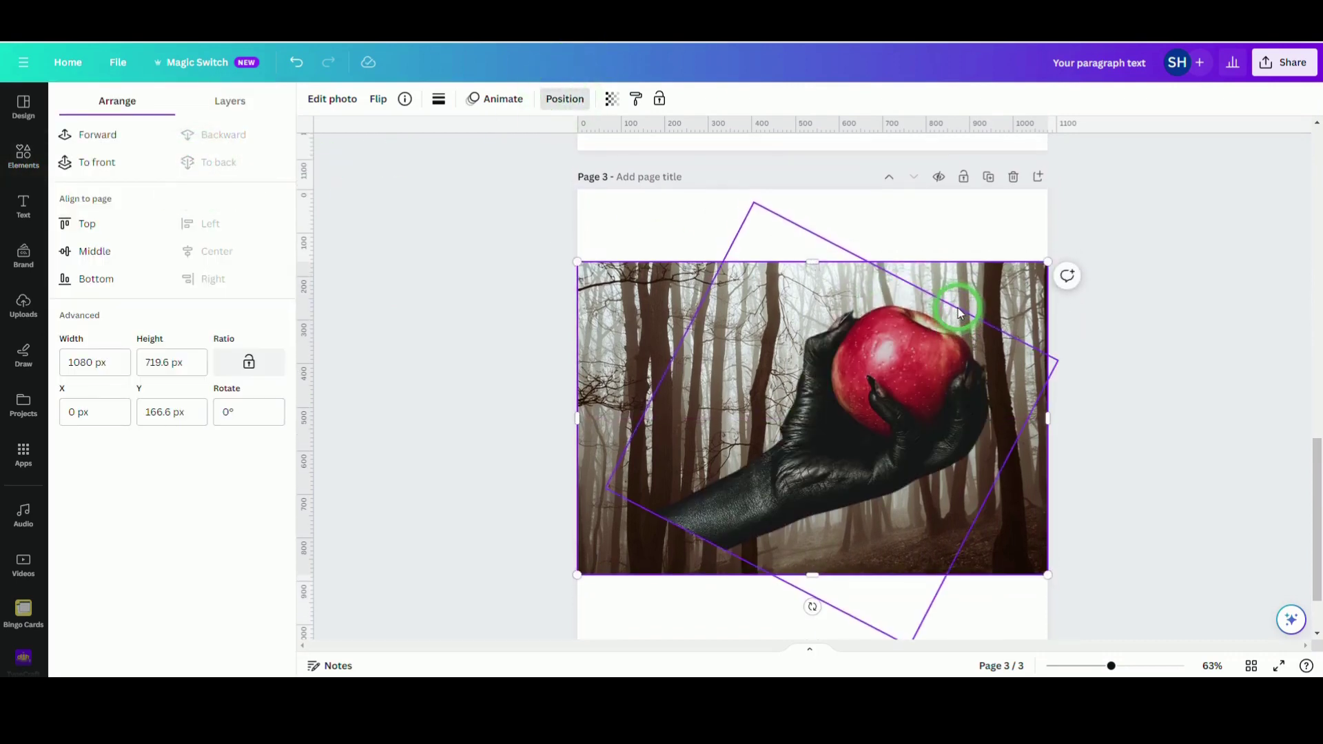
pyautogui.keyDown('ctrl'); pyautogui.scroll(5, 958, 308); pyautogui.keyUp('ctrl')
pyautogui.scroll(-3, 958, 308)
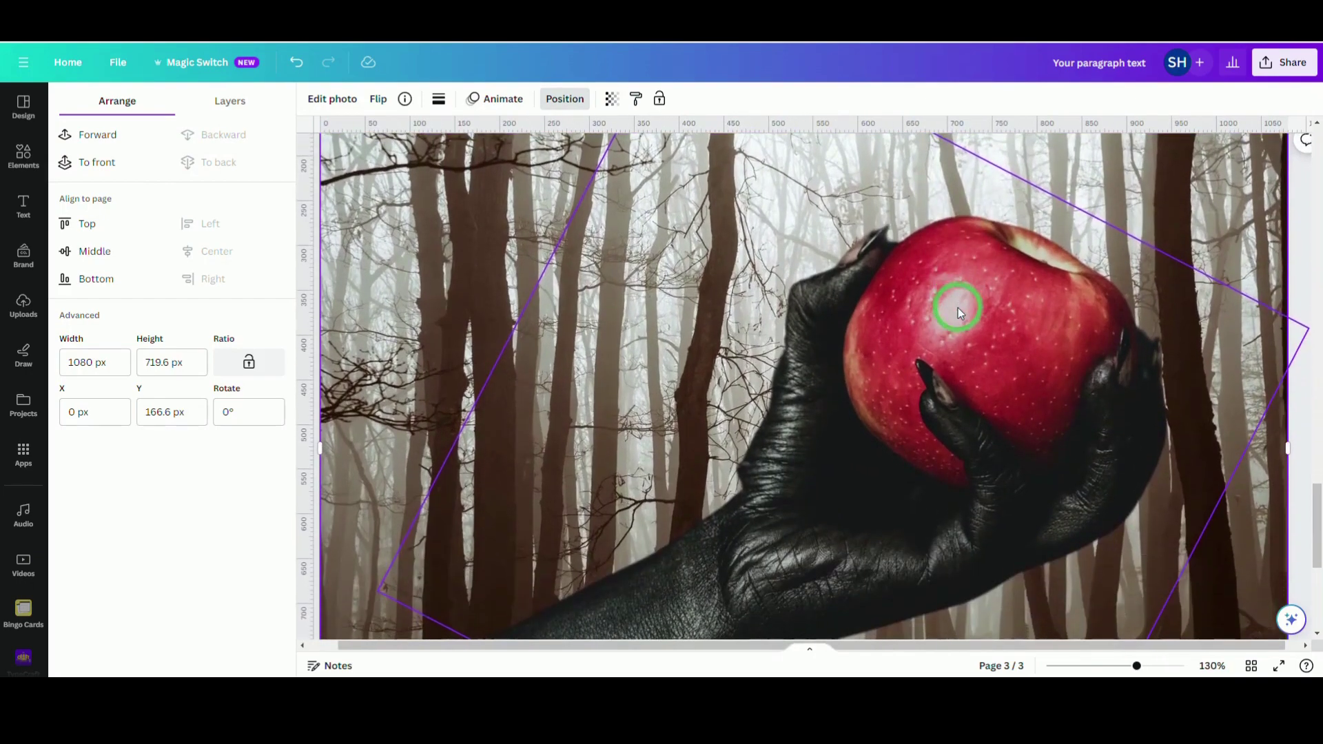
pyautogui.keyDown('ctrl'); pyautogui.scroll(-3, 959, 308); pyautogui.keyUp('ctrl')
pyautogui.keyDown('ctrl'); pyautogui.scroll(-1, 959, 308); pyautogui.keyUp('ctrl')
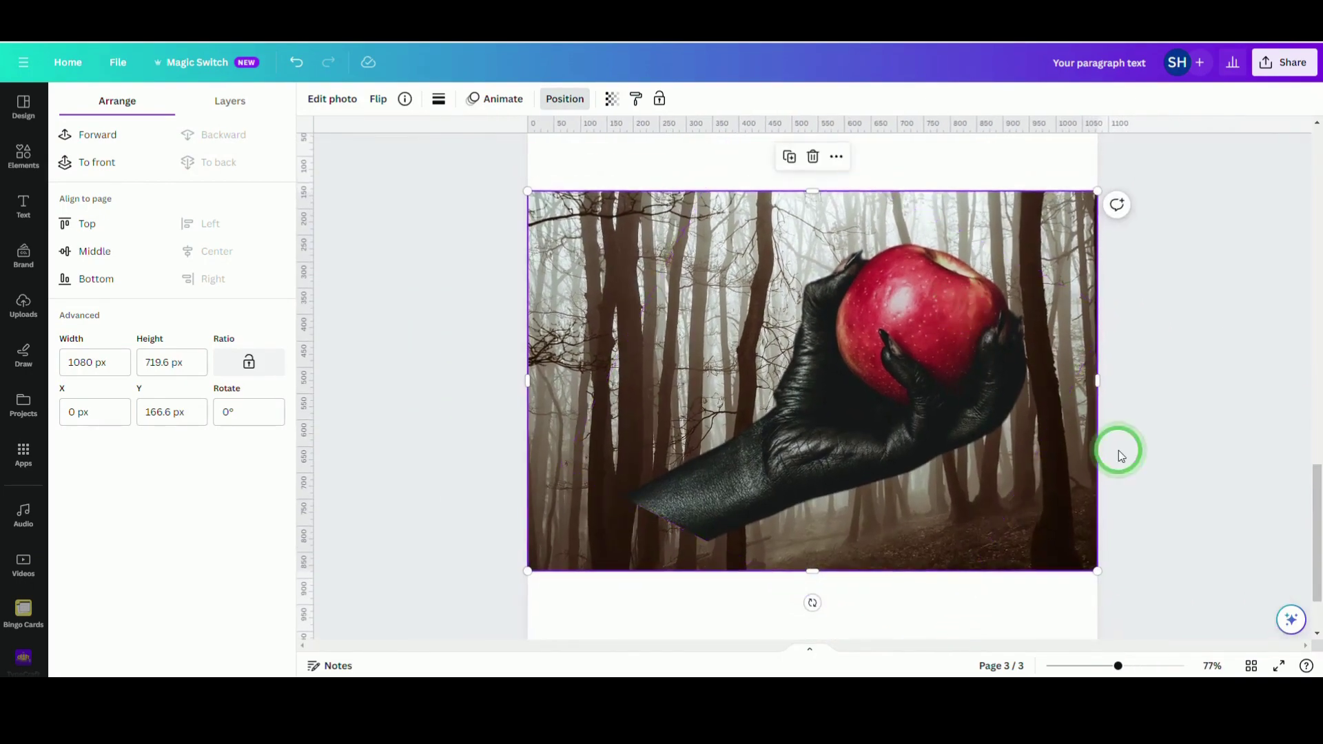
# - Select the forest photo and the hand with the apple together on page 3 and download the selection as an image
pyautogui.click(1239, 436)
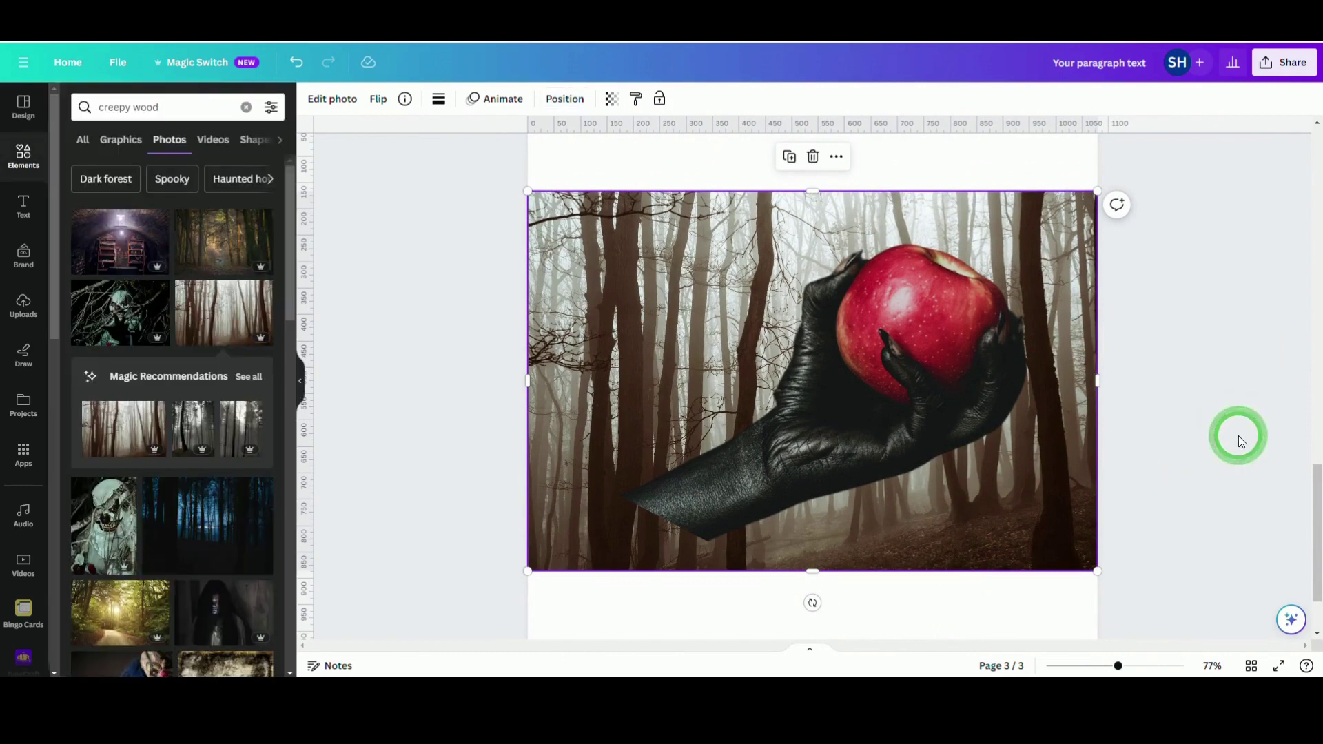
pyautogui.moveTo(1239, 436); pyautogui.dragTo(900, 355)
pyautogui.rightClick(900, 356)
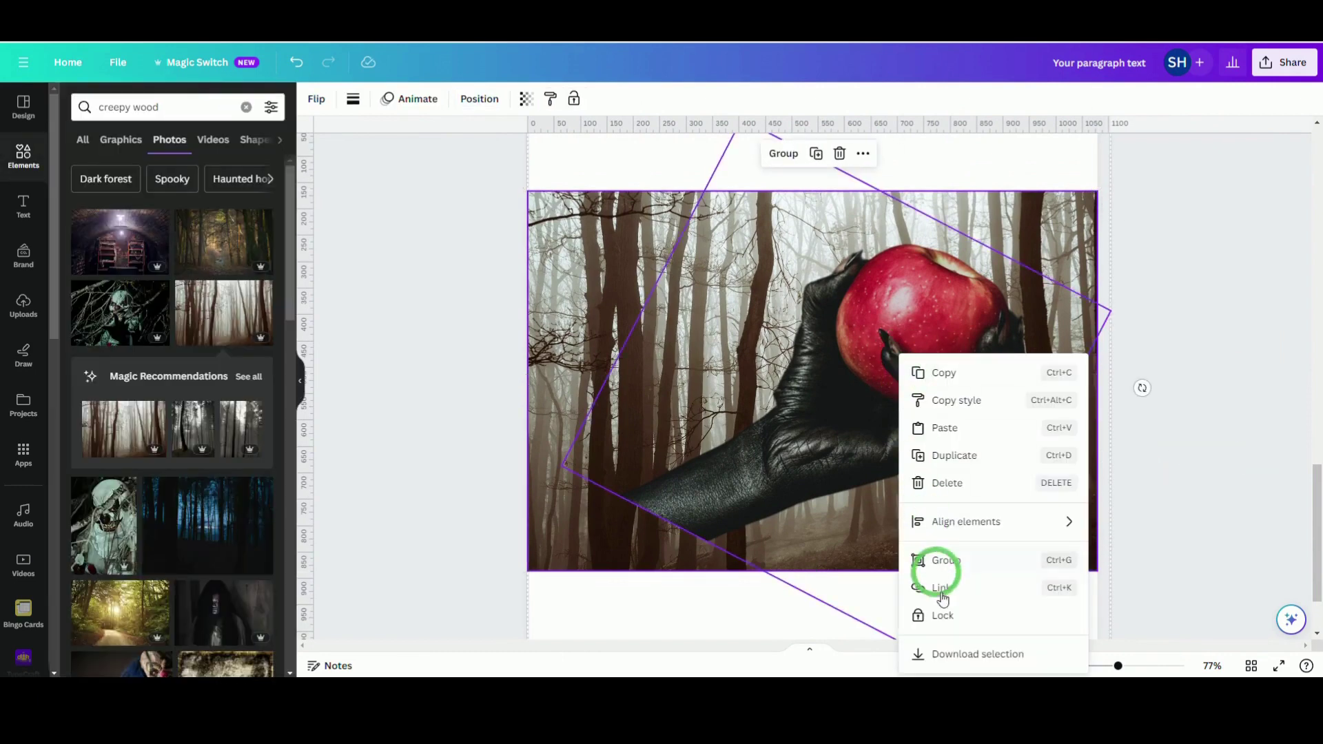
pyautogui.click(950, 657)
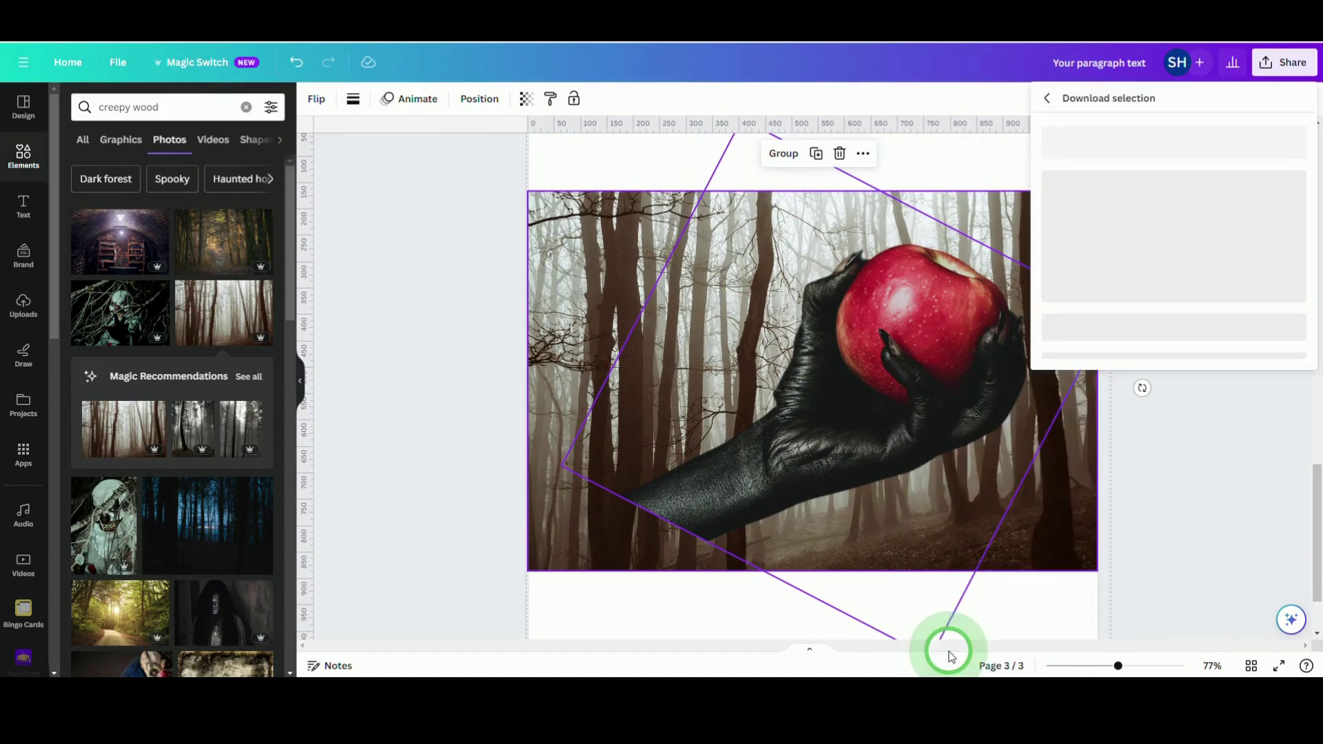
pyautogui.click(1065, 405)
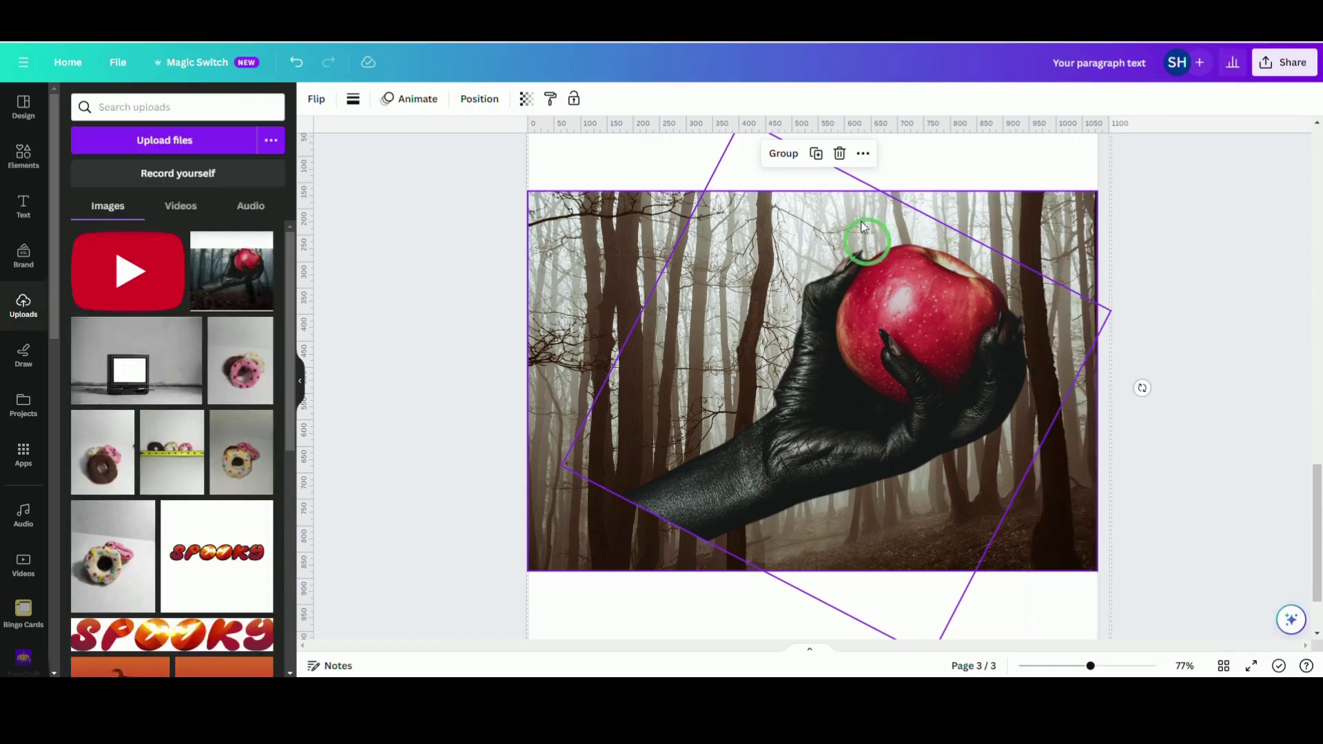
# - Delete the forest photo and hand from page 3 and upload the downloaded composite image
pyautogui.click(840, 155)
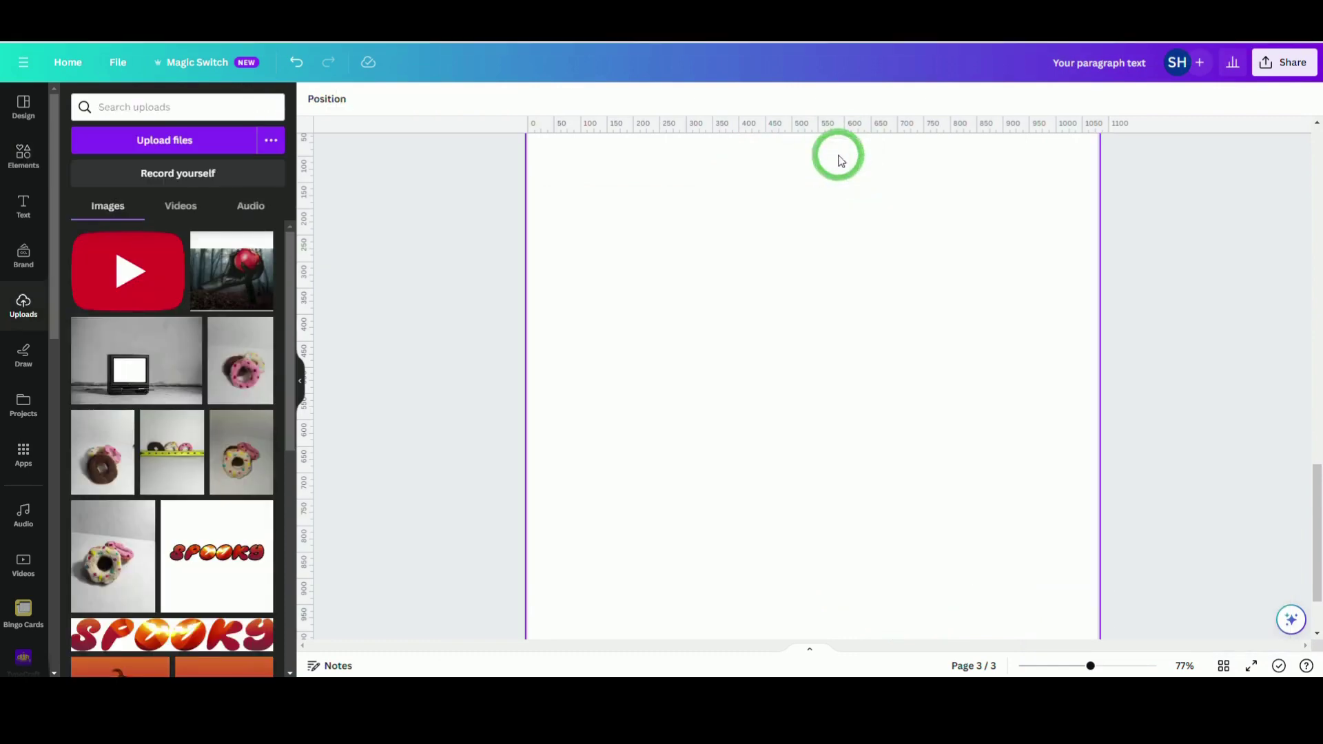
pyautogui.click(151, 142)
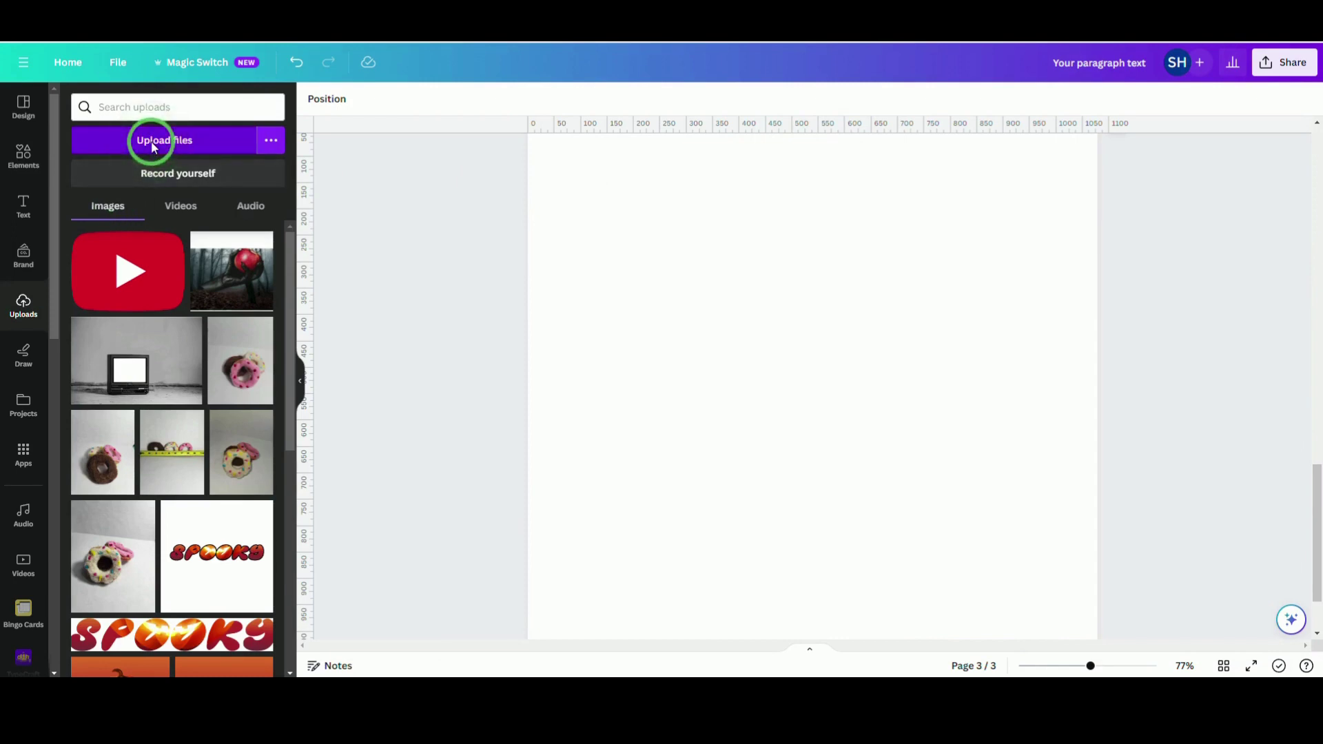
pyautogui.doubleClick(151, 142)
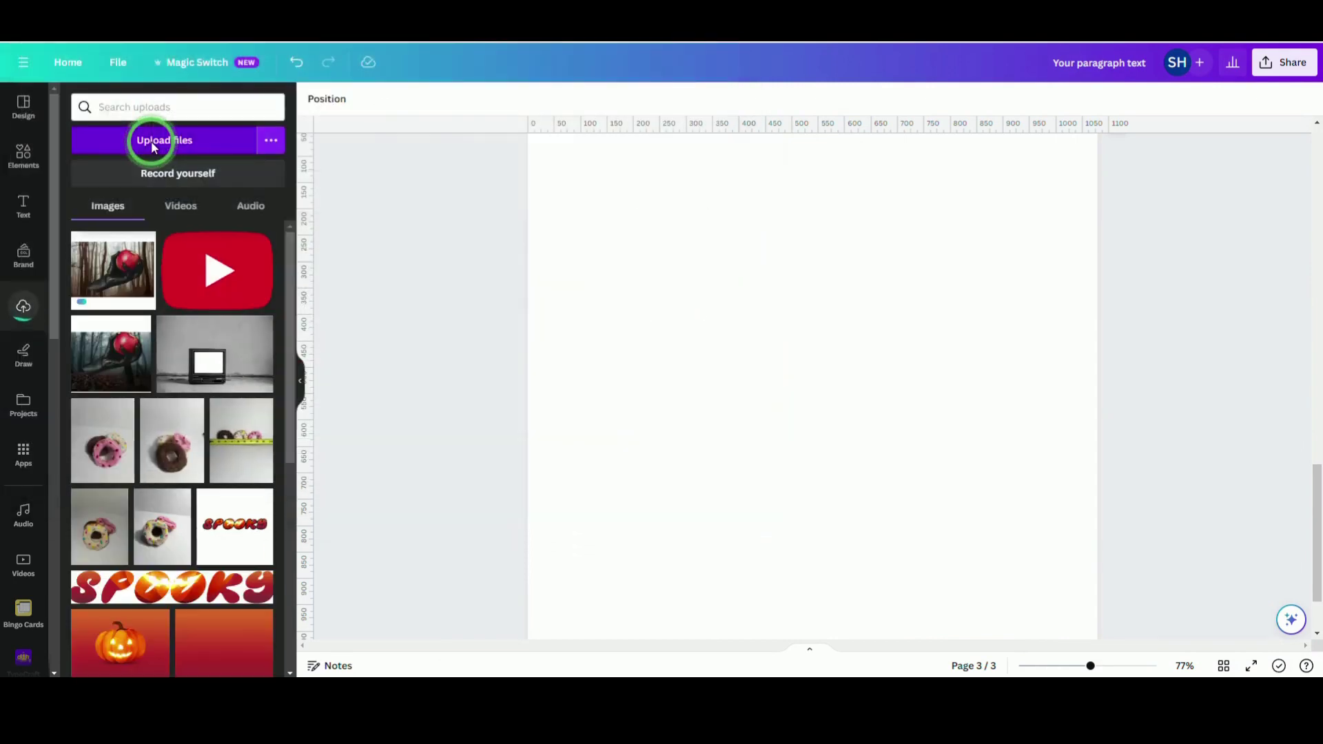
# - Add the uploaded forest composite to page 2, shift the cut-out hand down out of the way and place the composite in the circular frame
pyautogui.scroll(6, 934, 404)
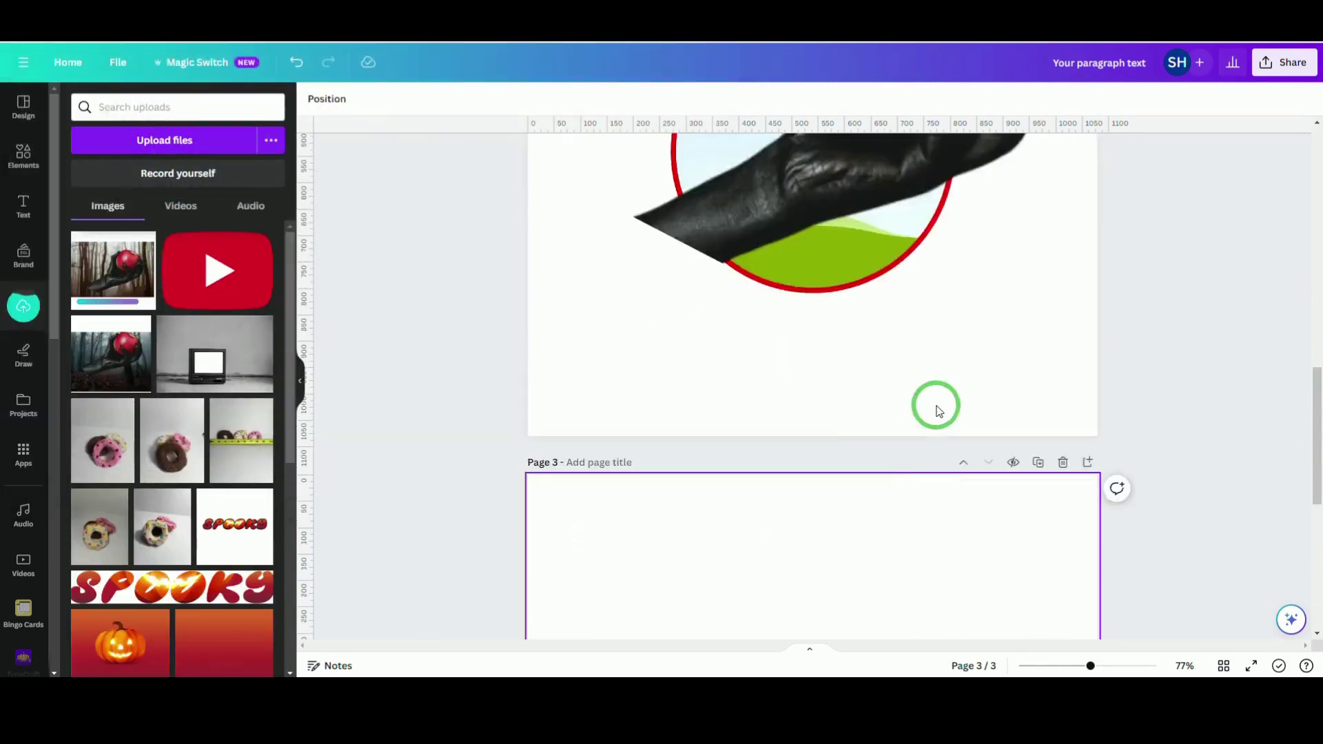
pyautogui.scroll(-5, 1101, 488)
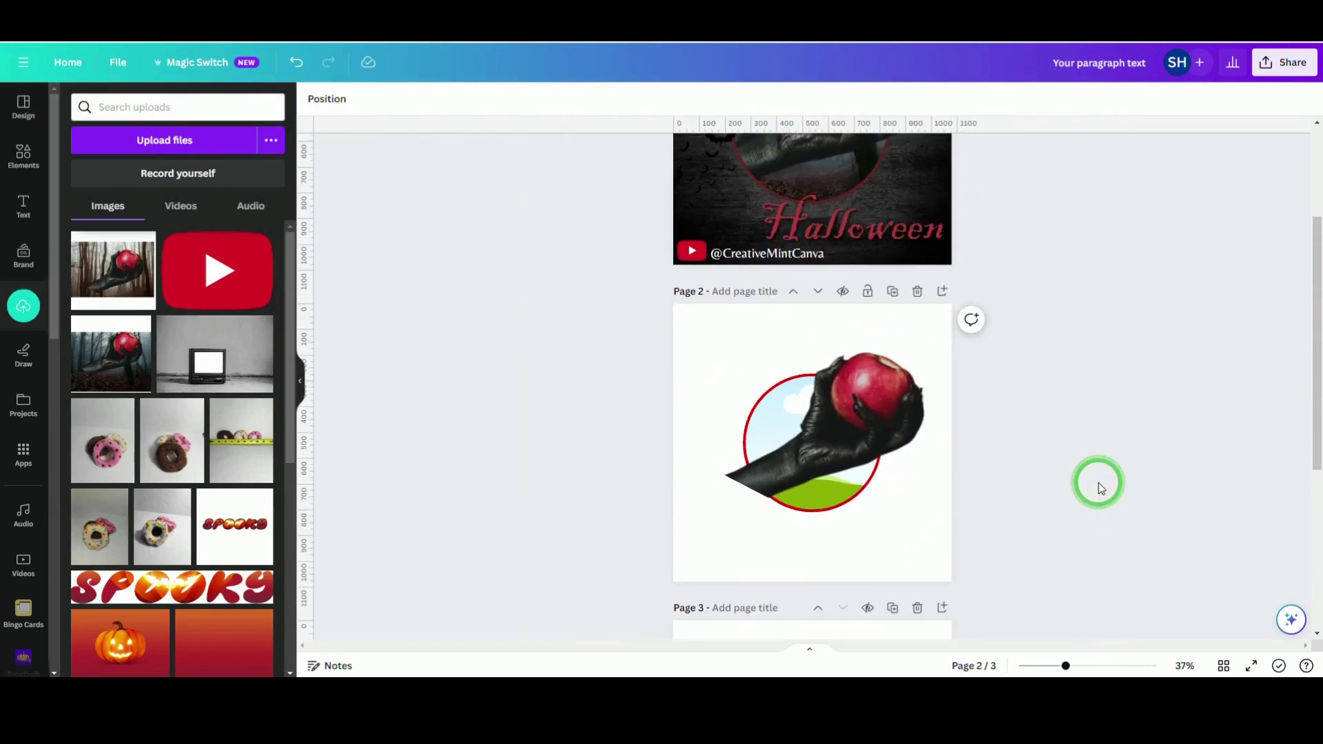
pyautogui.scroll(3, 1100, 488)
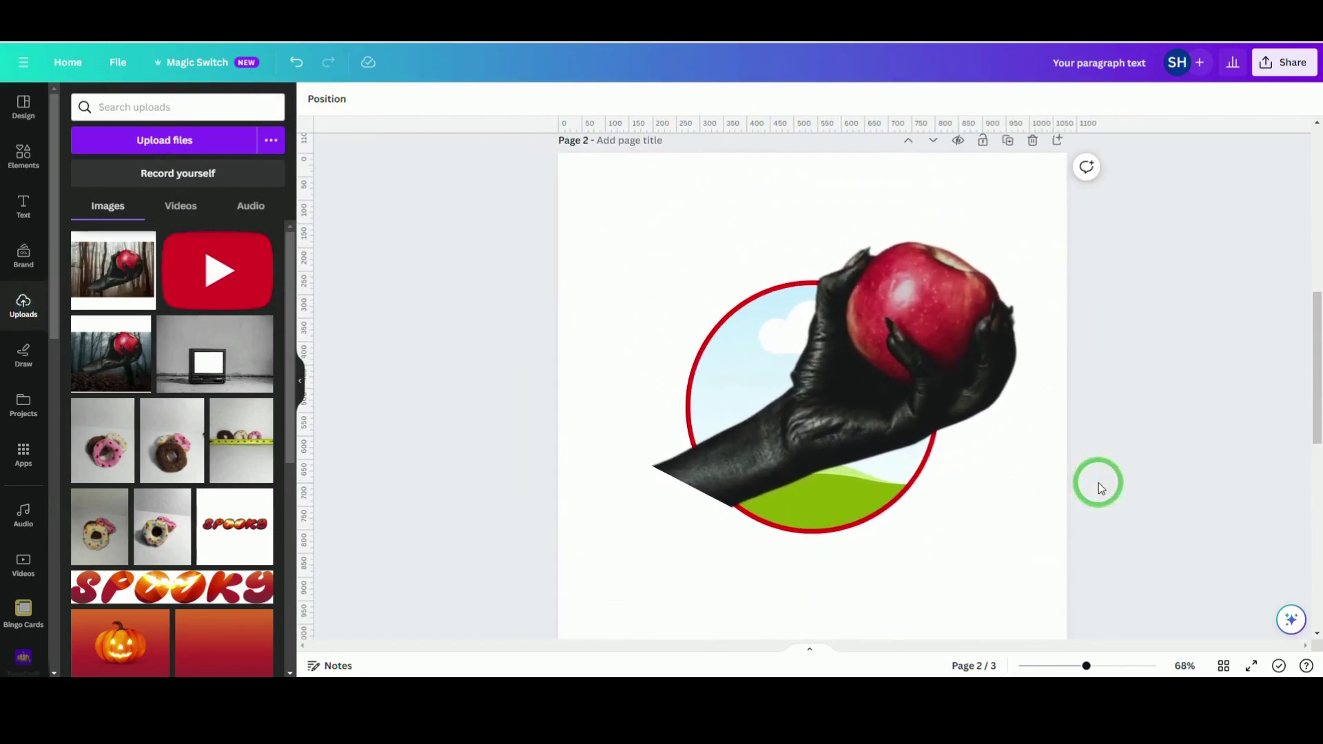
pyautogui.click(127, 337)
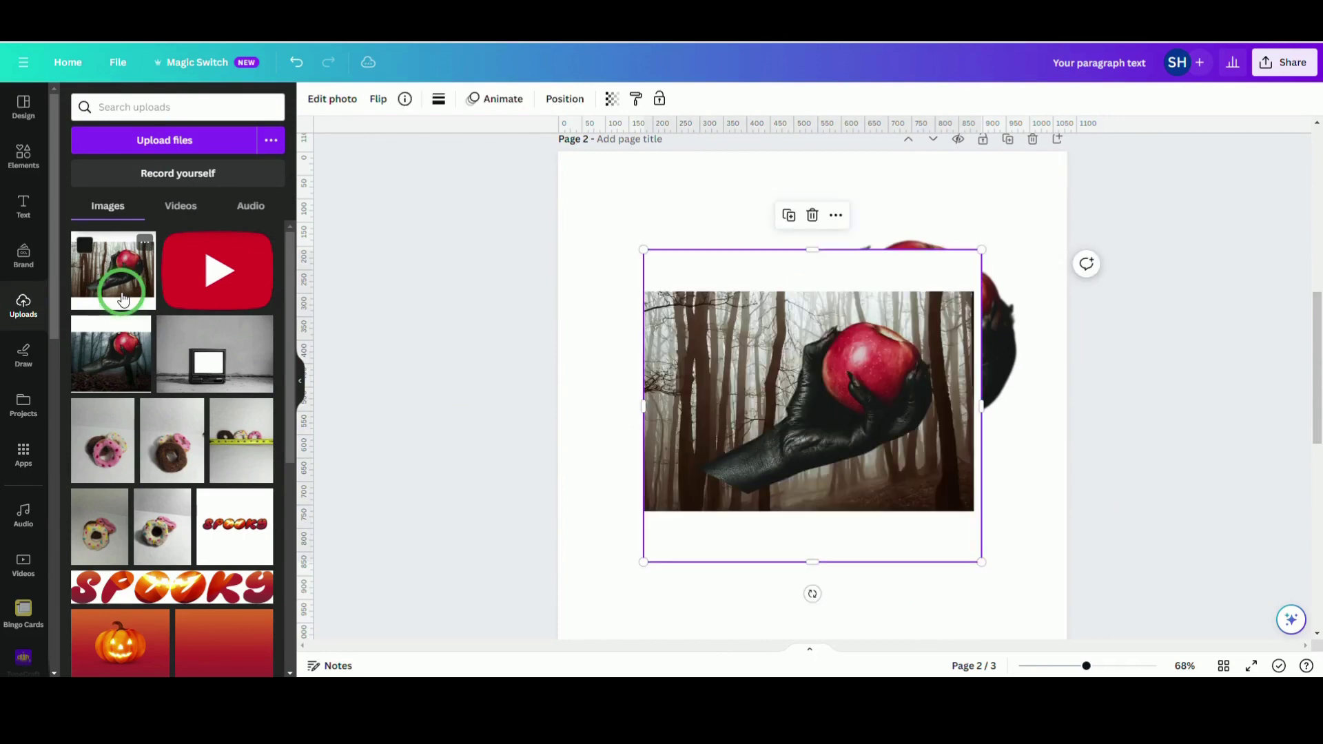
pyautogui.click(839, 430)
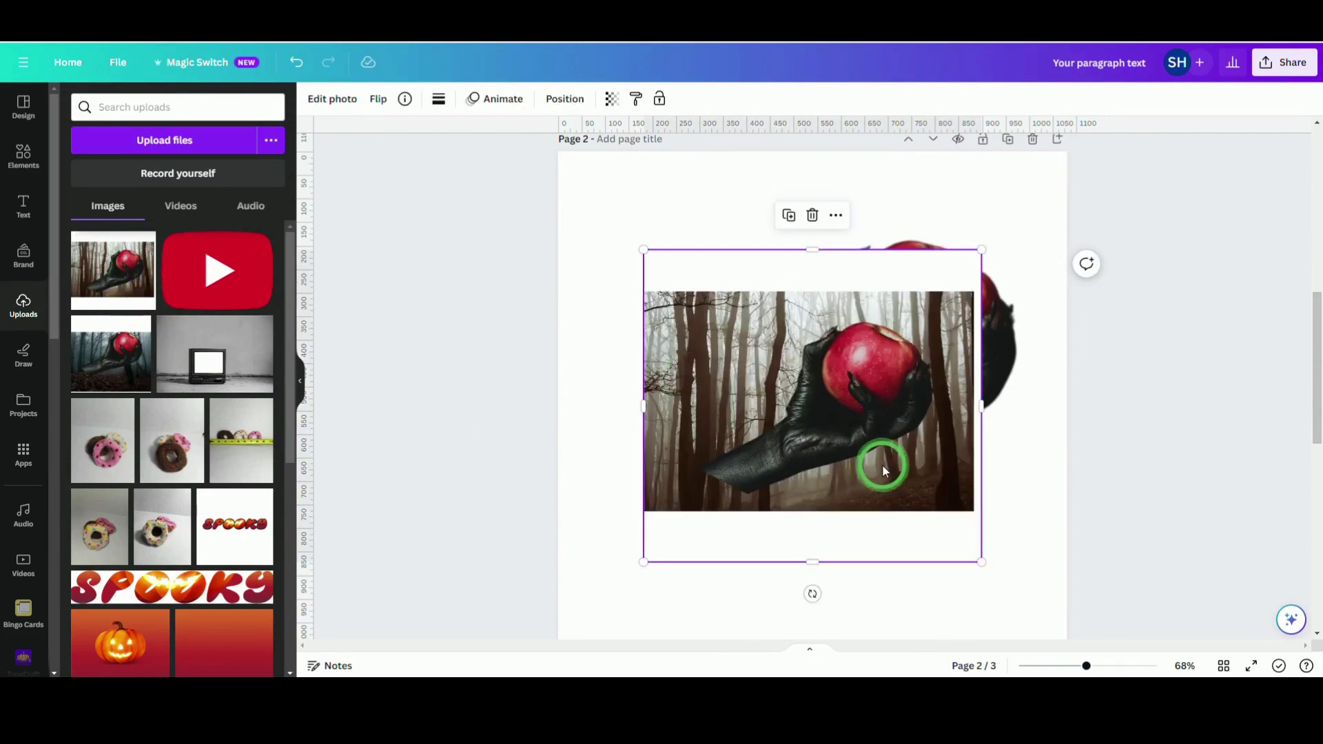
pyautogui.moveTo(885, 470); pyautogui.dragTo(717, 413)
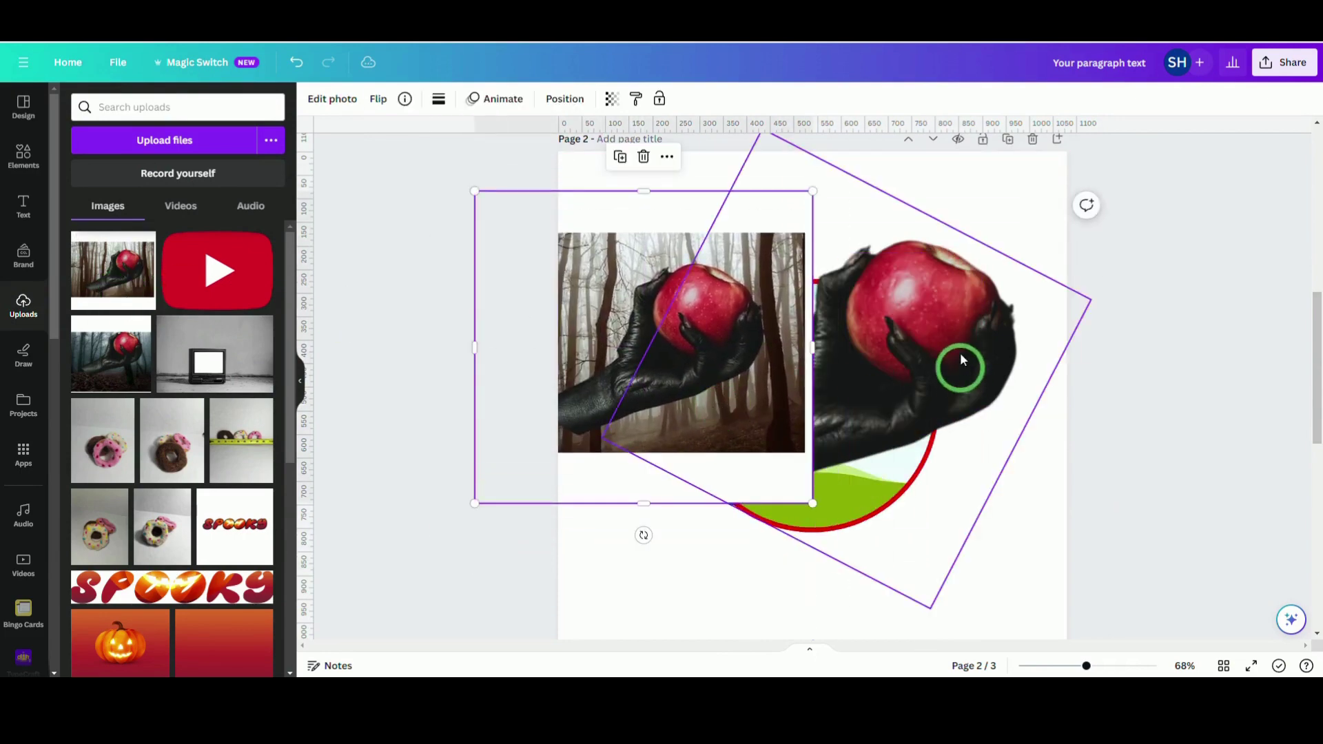
pyautogui.moveTo(963, 360); pyautogui.dragTo(1029, 569)
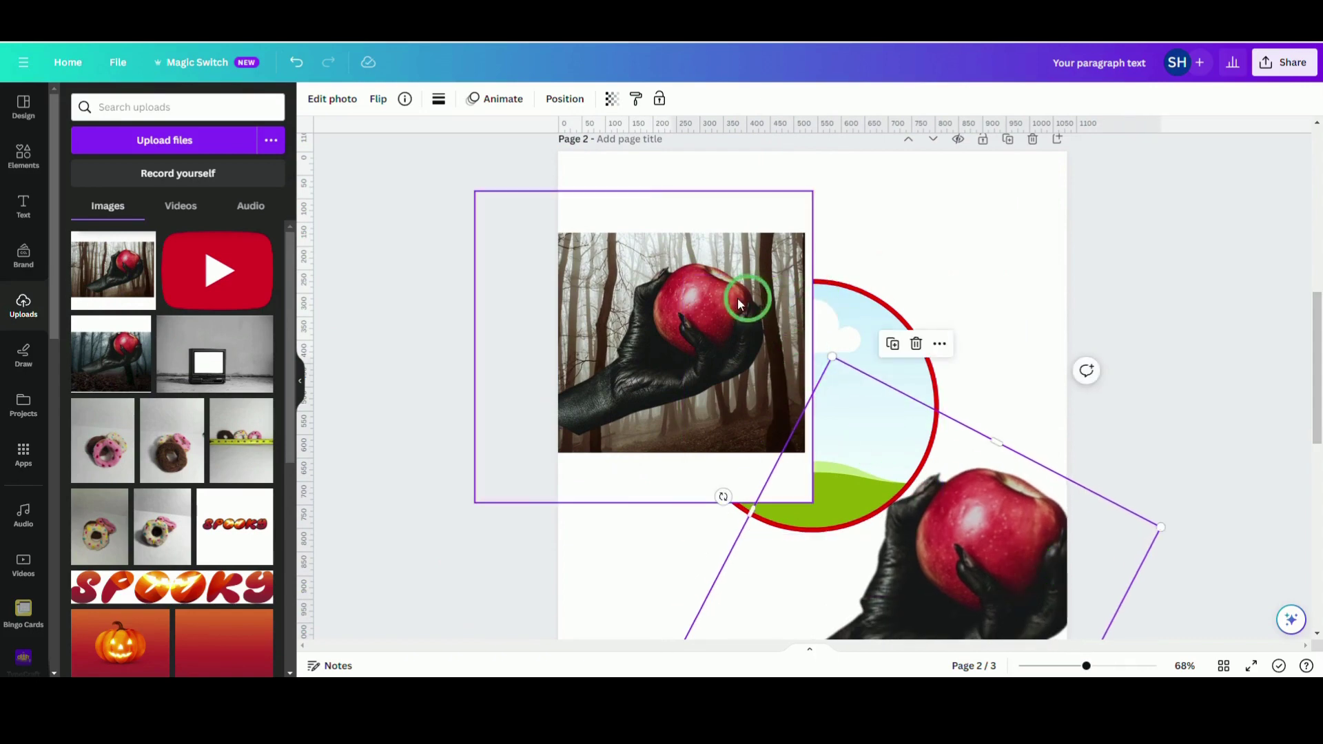
pyautogui.moveTo(740, 304); pyautogui.dragTo(800, 335)
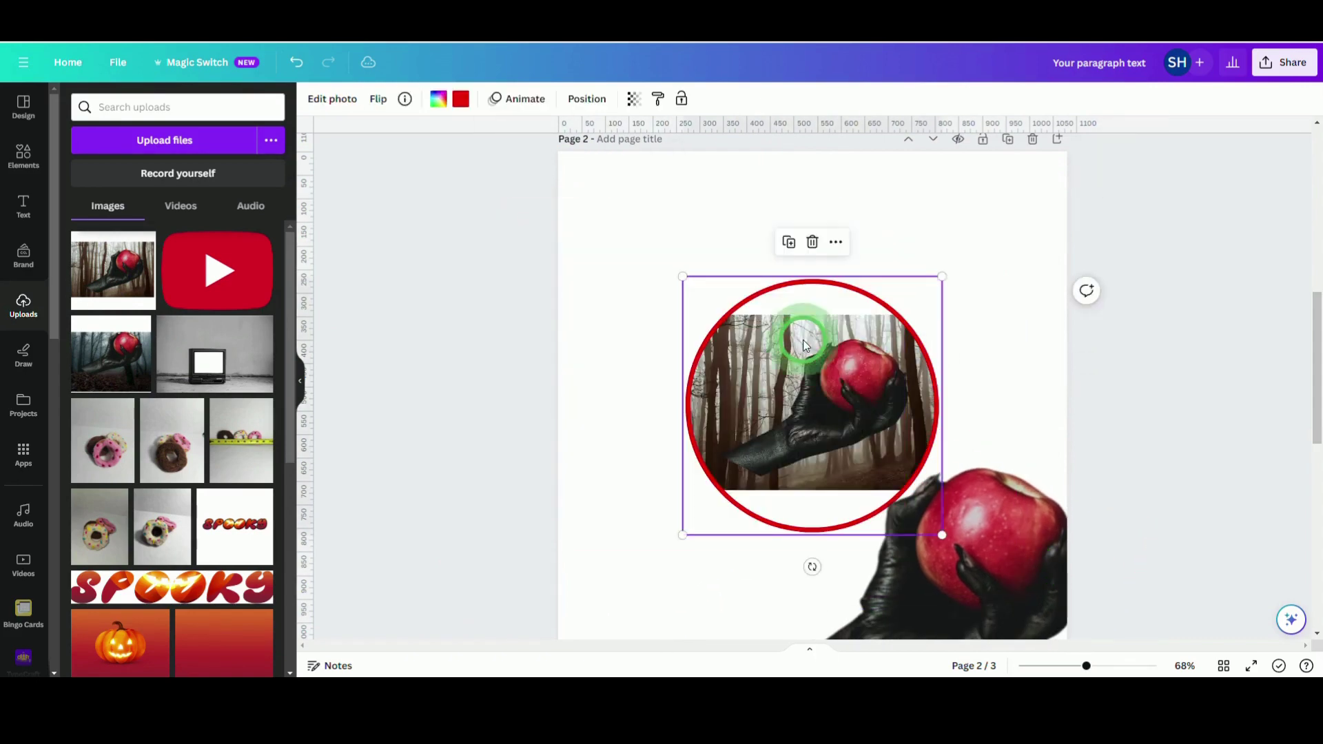
# - Enlarge the composite image inside the circular frame until the forest and hand fill the whole circle
pyautogui.doubleClick(805, 342)
pyautogui.moveTo(677, 278); pyautogui.dragTo(530, 216)
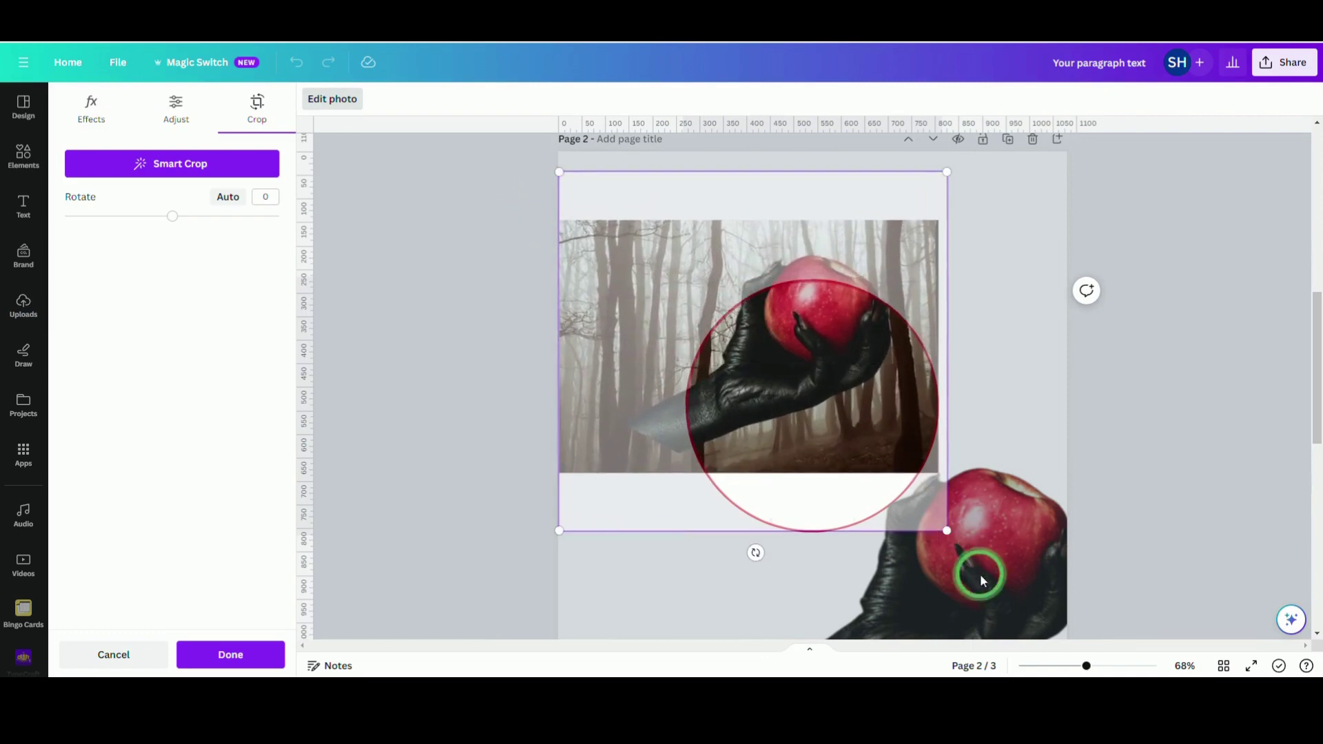
pyautogui.moveTo(950, 532); pyautogui.dragTo(1118, 615)
pyautogui.click(1214, 457)
pyautogui.click(1210, 477)
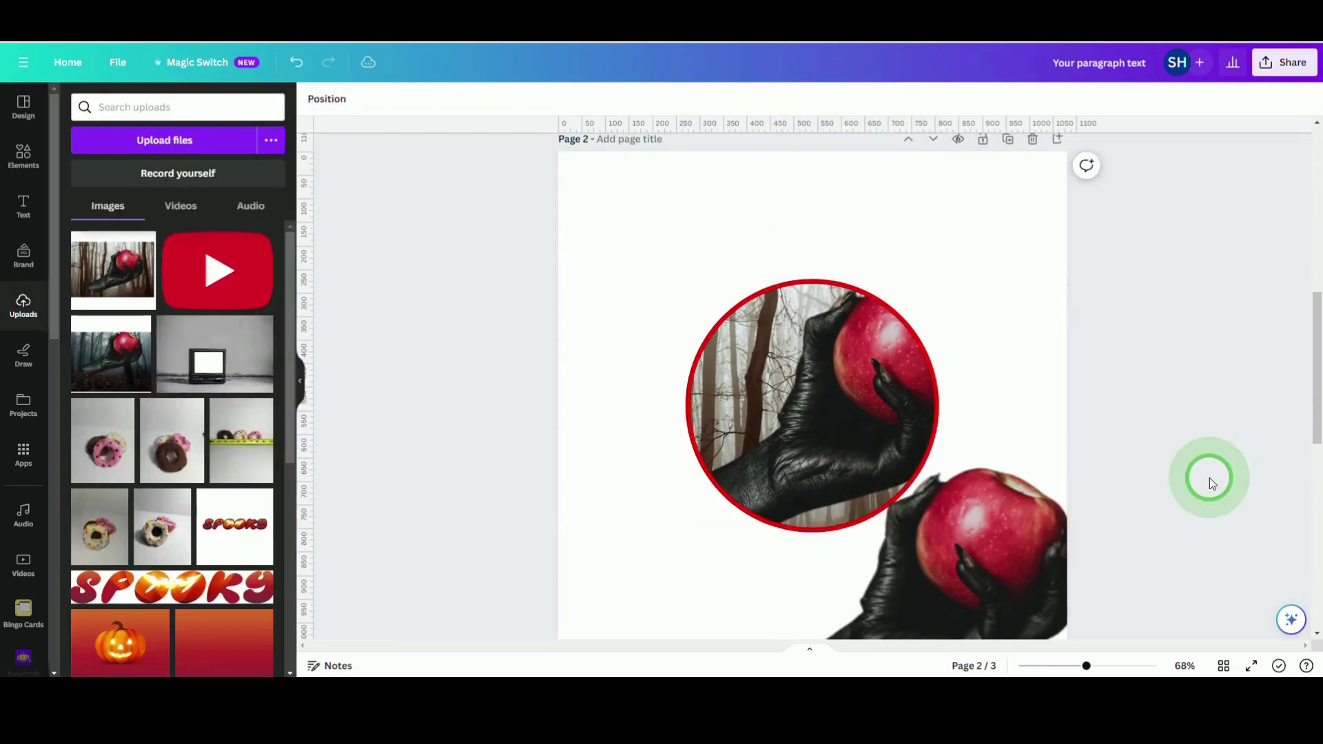
# - Move the cut-out hand over the framed one, set its transparency to 51 and align it with the hand in the circle
pyautogui.moveTo(1017, 610); pyautogui.dragTo(992, 382)
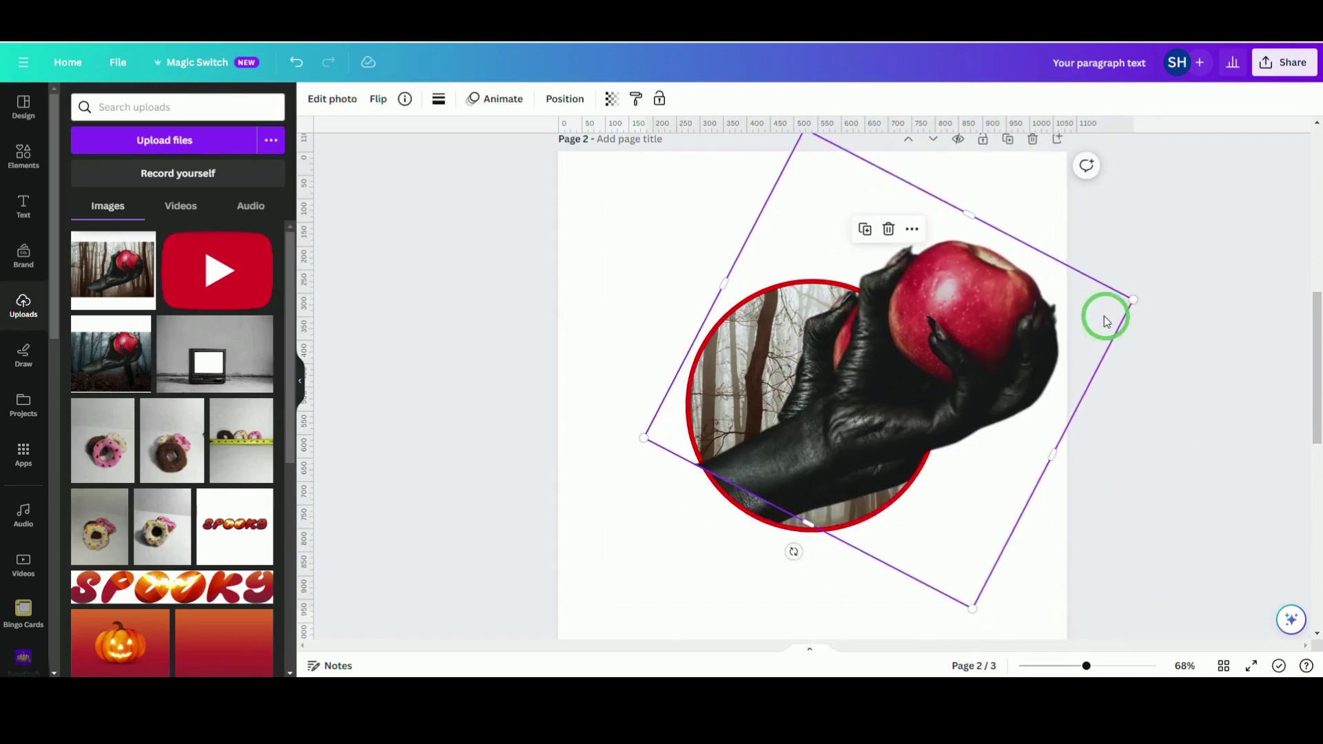
pyautogui.moveTo(1102, 316); pyautogui.dragTo(1061, 355)
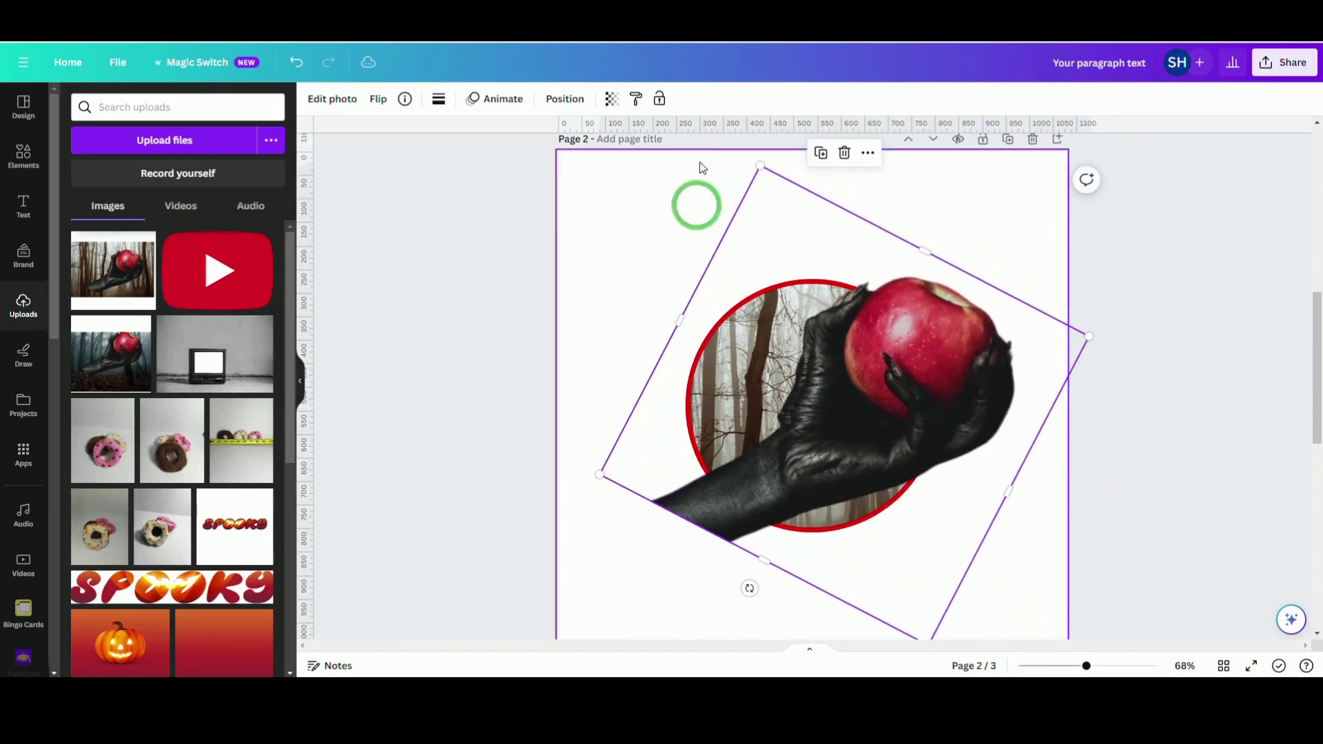
pyautogui.click(610, 100)
pyautogui.click(547, 154)
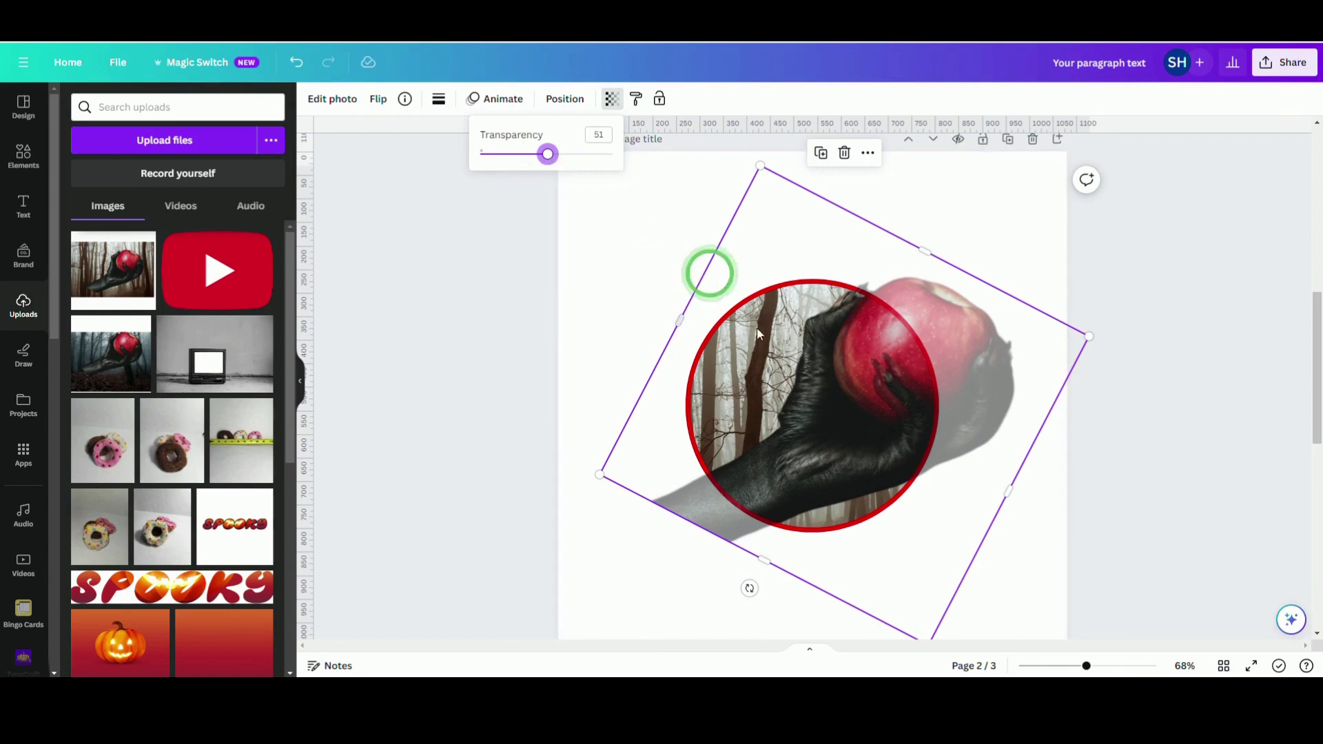
pyautogui.moveTo(1031, 375); pyautogui.dragTo(1010, 387)
pyautogui.moveTo(1019, 386); pyautogui.dragTo(1022, 383)
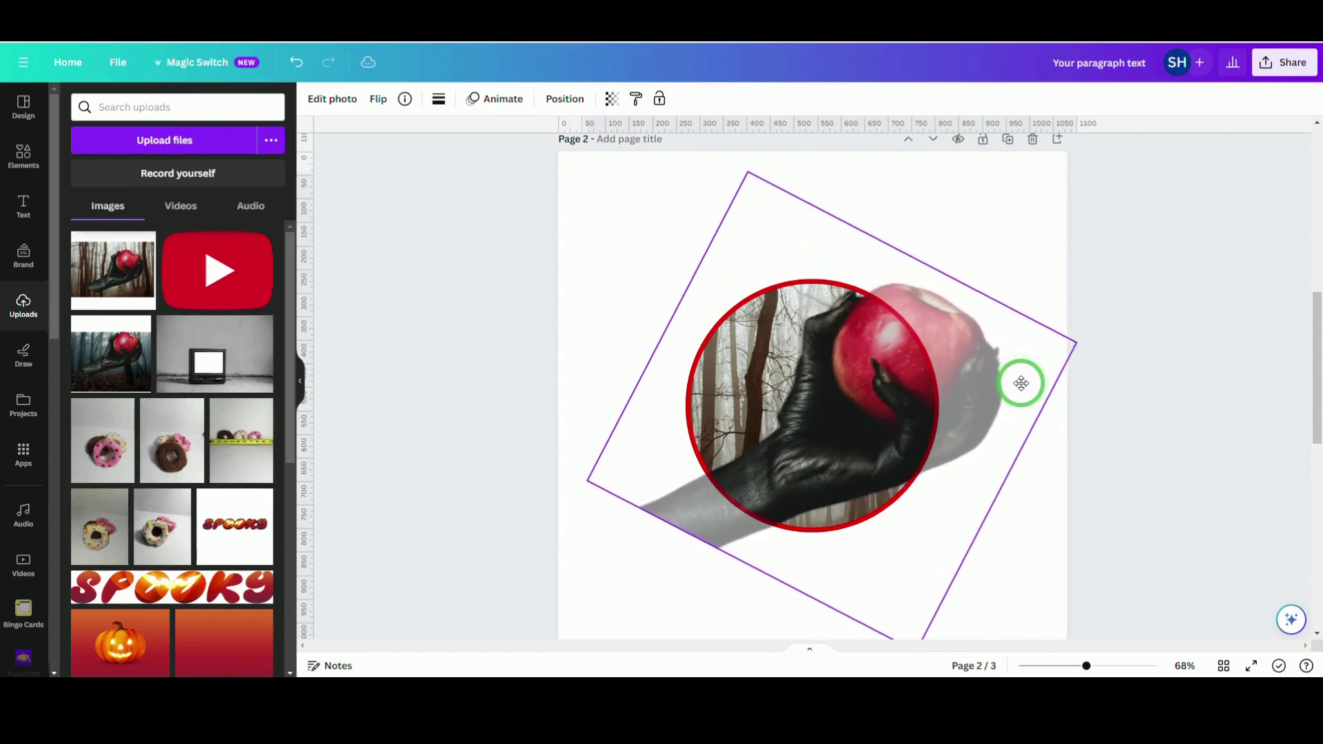
# - Set the cut-out hand's transparency to 100 and crop its lower edge so the arm ends inside the circular frame
pyautogui.click(611, 99)
pyautogui.moveTo(610, 153)
pyautogui.mouseDown()
pyautogui.moveTo(569, 165)
pyautogui.moveTo(612, 155)
pyautogui.mouseUp()
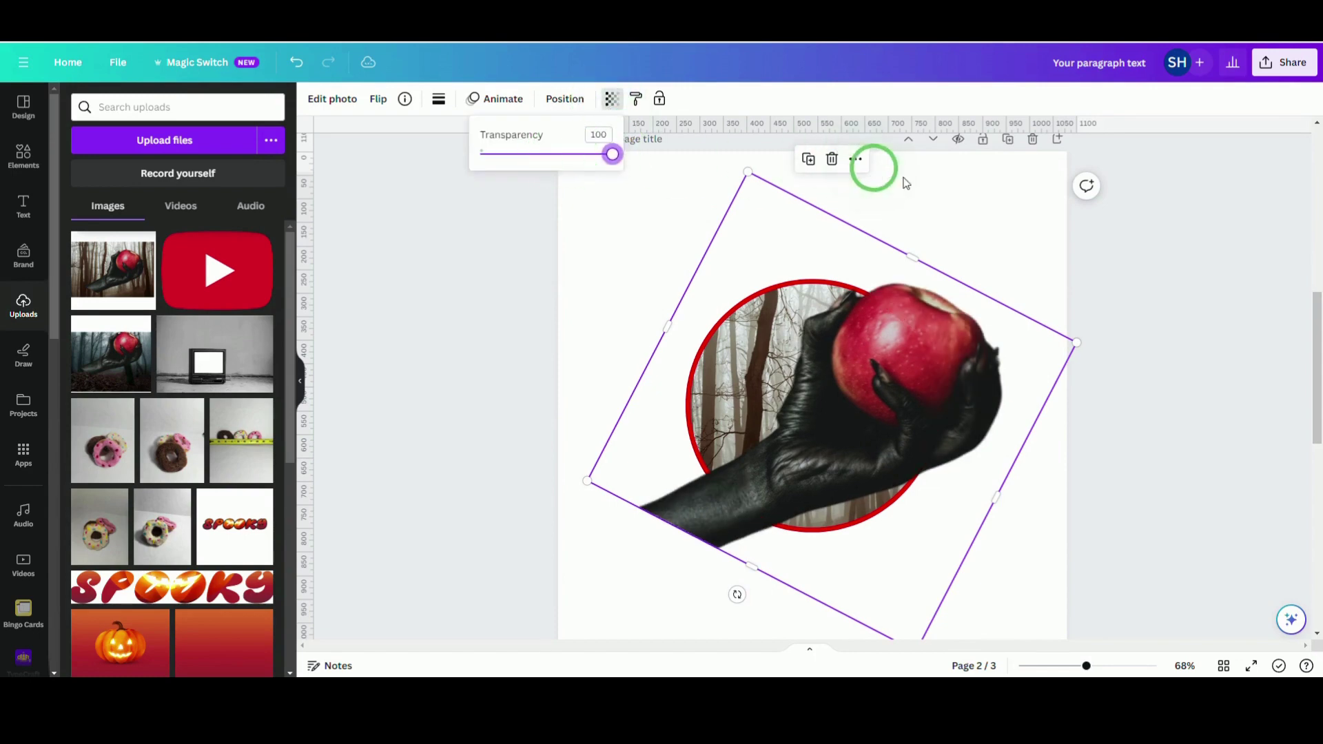
pyautogui.moveTo(724, 569); pyautogui.dragTo(810, 489)
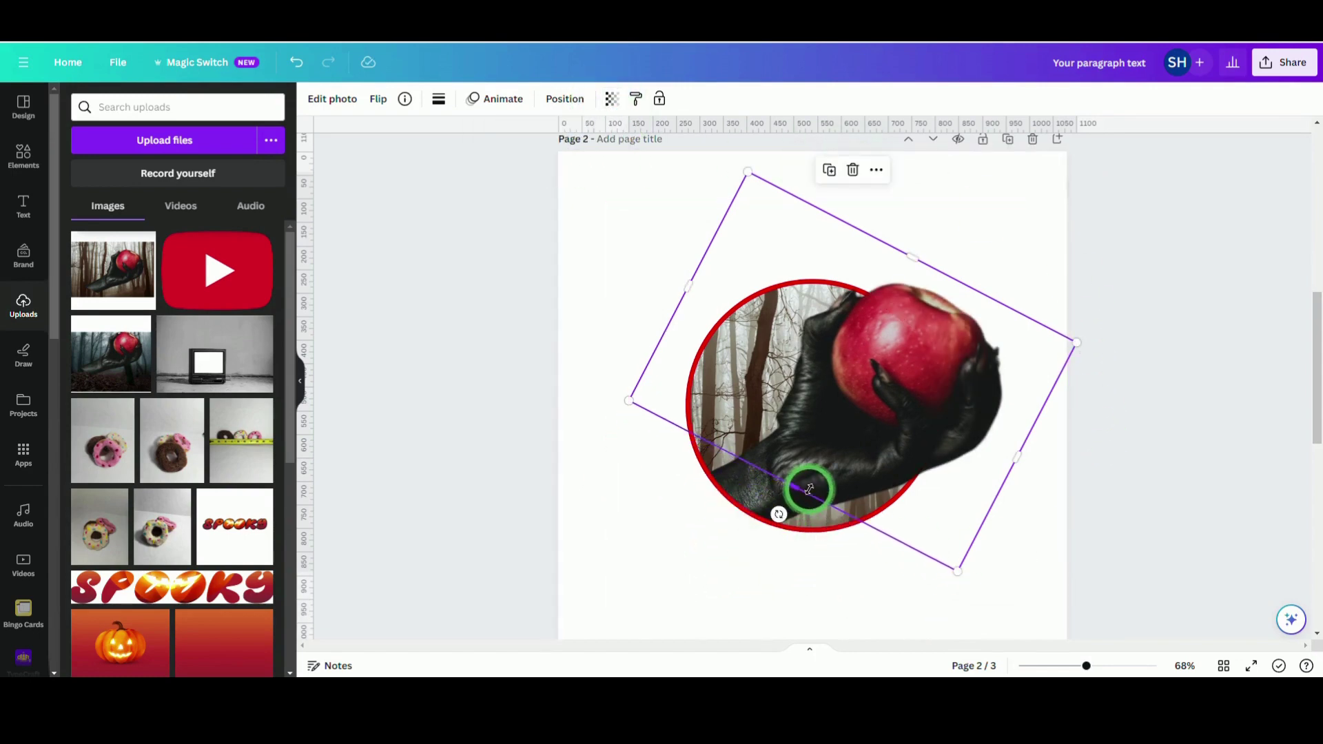
pyautogui.click(1196, 457)
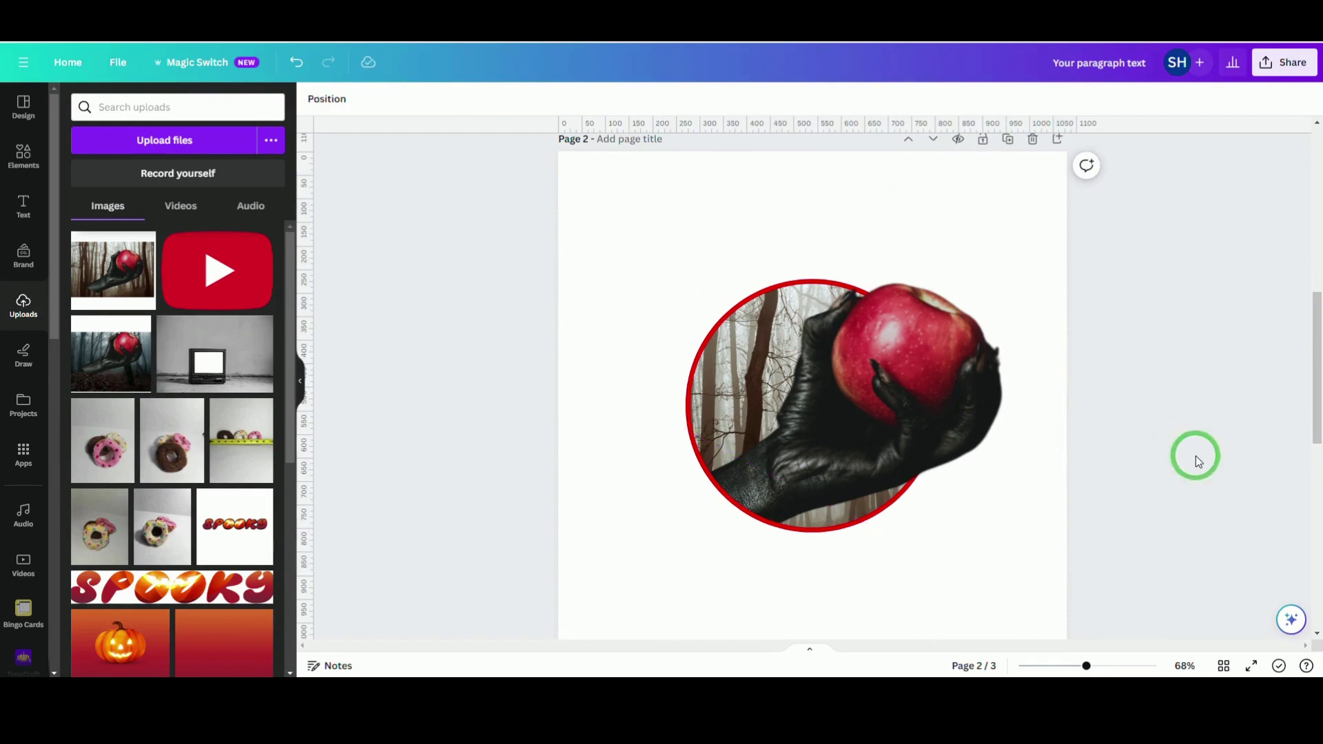
# - Recolour the circular frame's outline with the muted dark red from the document colours
pyautogui.click(717, 501)
pyautogui.click(460, 100)
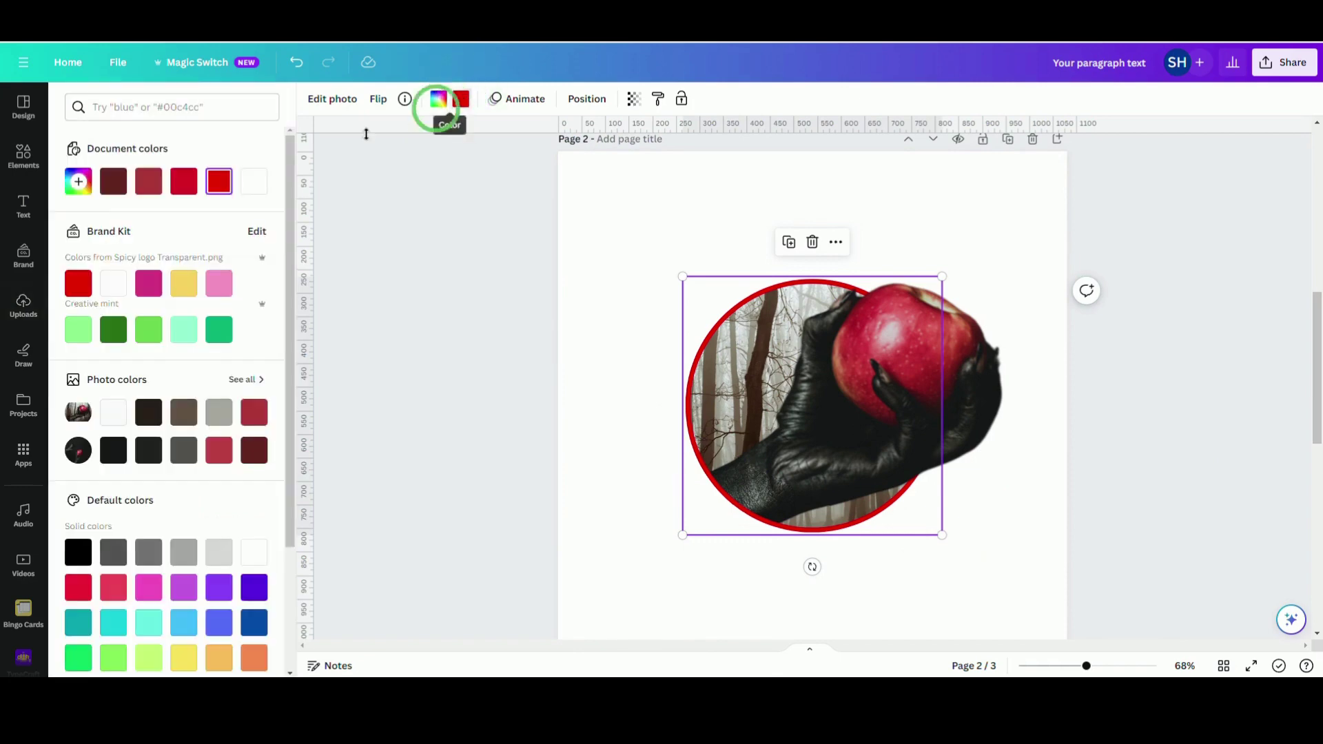
pyautogui.click(149, 185)
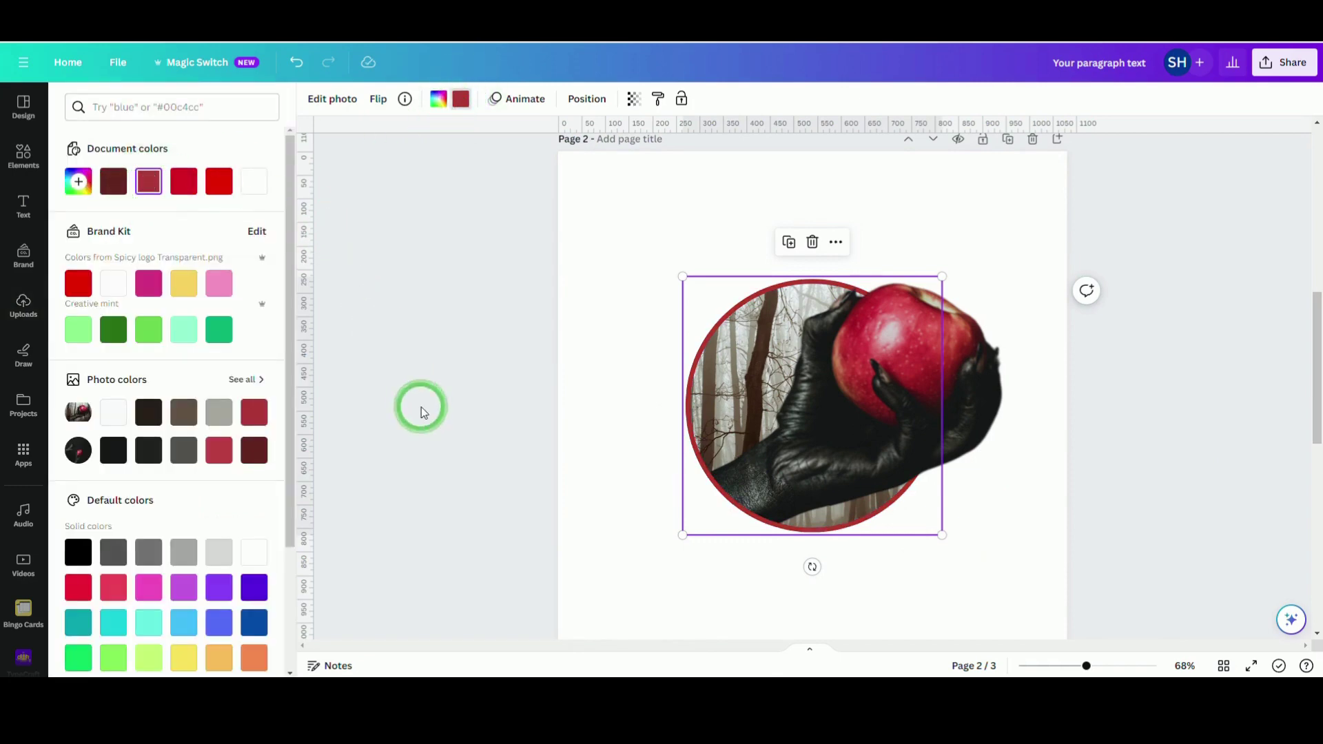
pyautogui.click(622, 398)
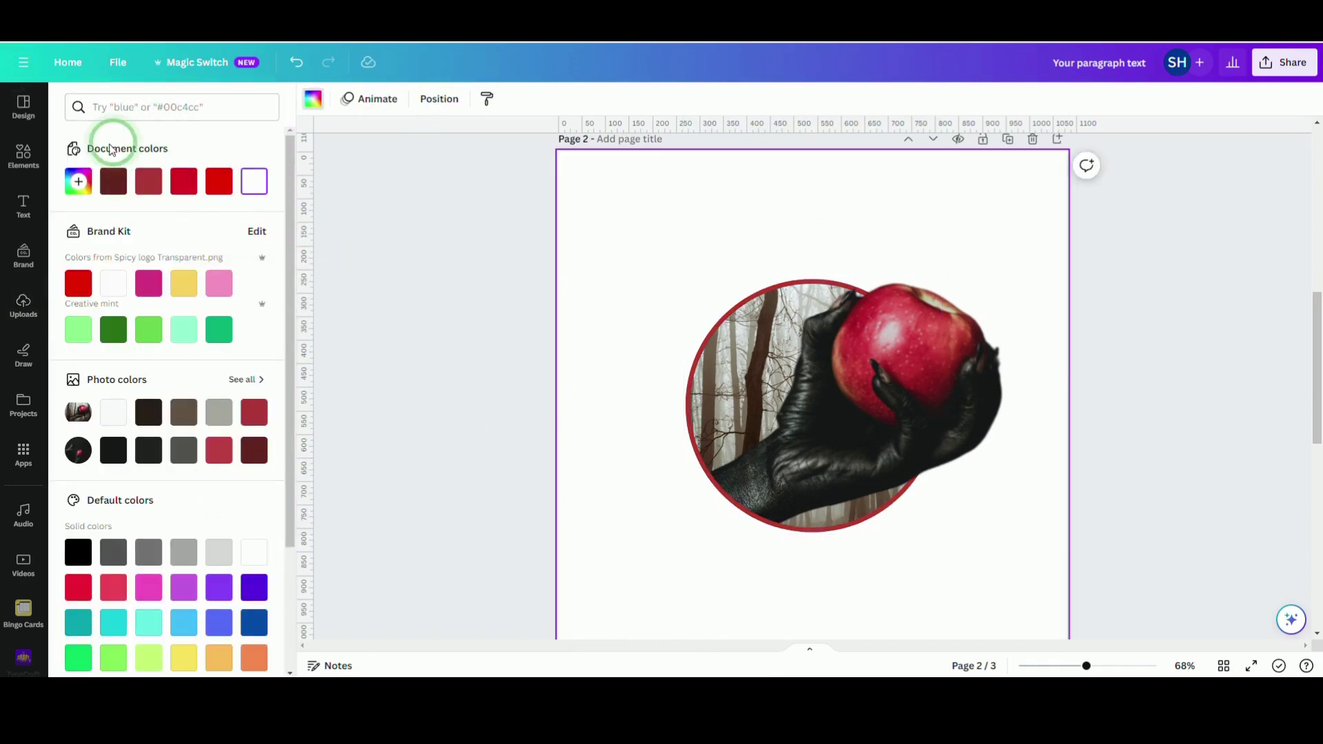
# - Search the photo elements for "black", add the dark wood-textured photo with the lighter centre and set it as the page background
pyautogui.click(24, 155)
pyautogui.moveTo(170, 115); pyautogui.dragTo(90, 109)
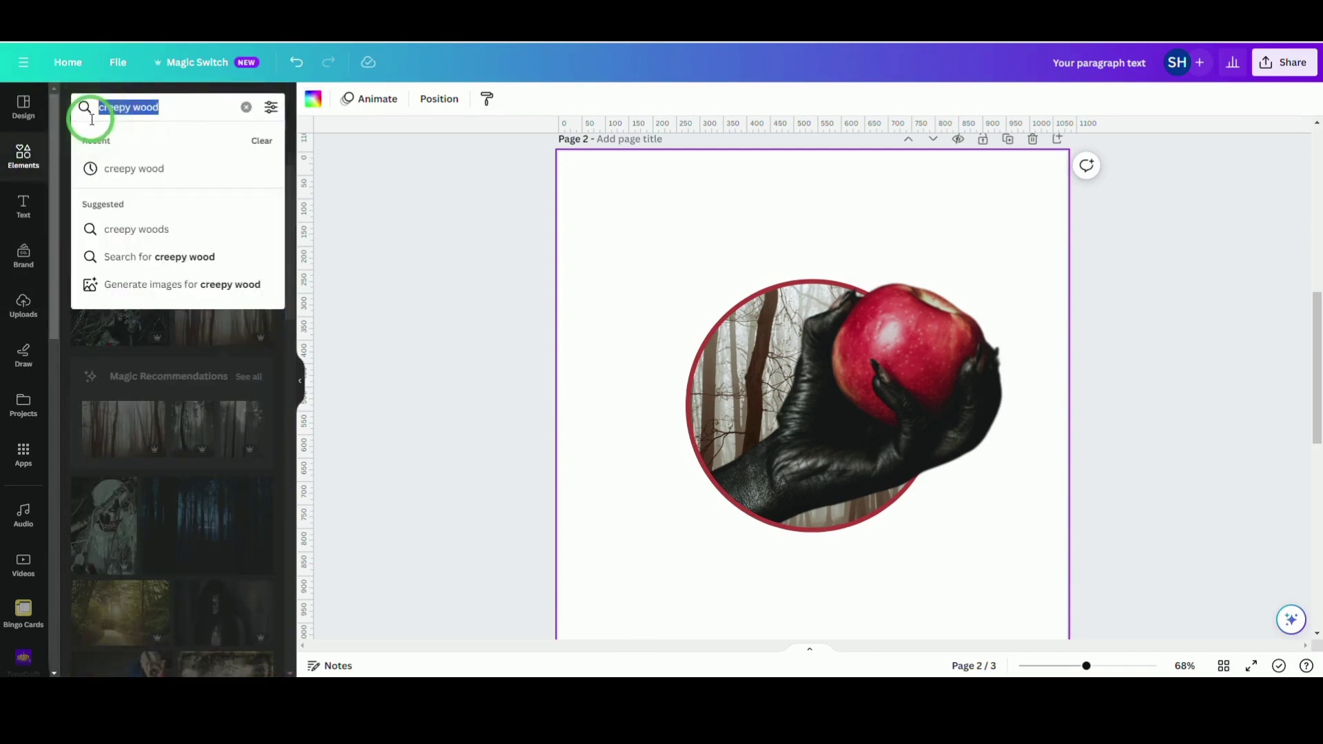
pyautogui.press('BackSpace')
pyautogui.write('black')
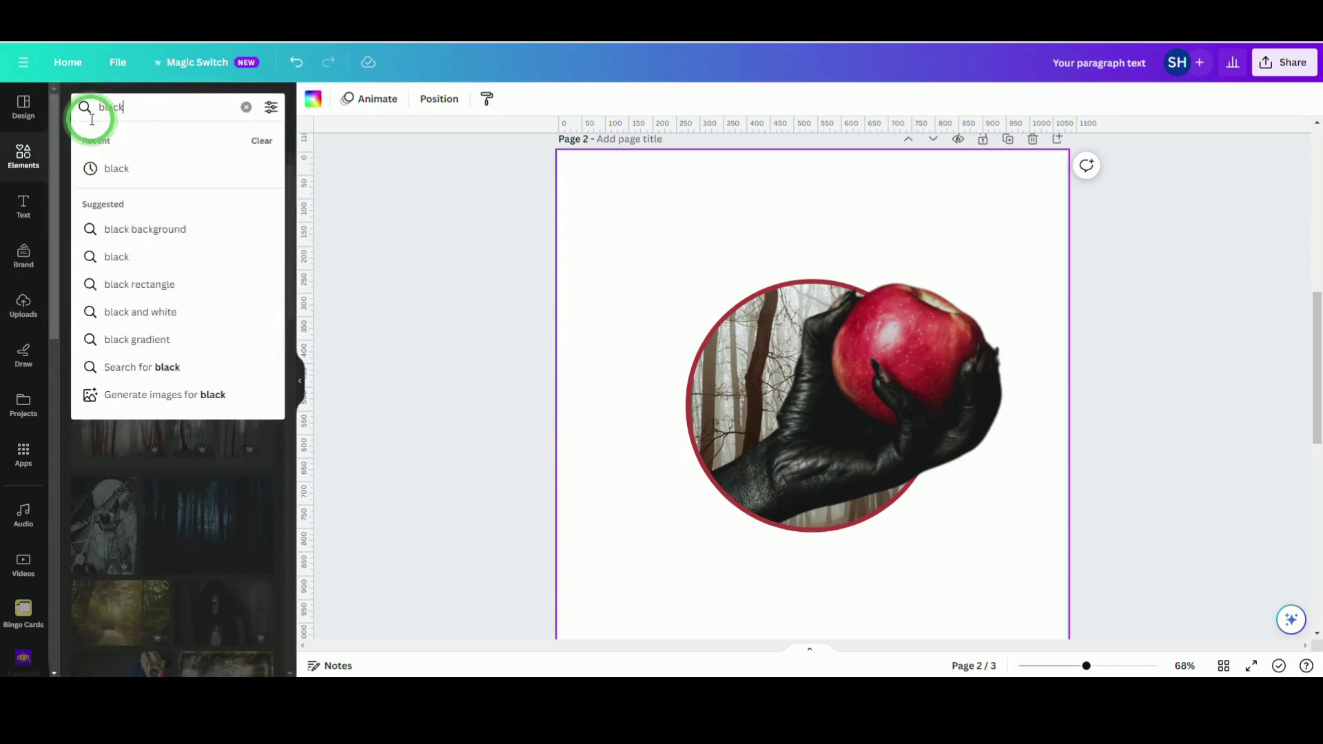
pyautogui.press('Return')
pyautogui.click(230, 295)
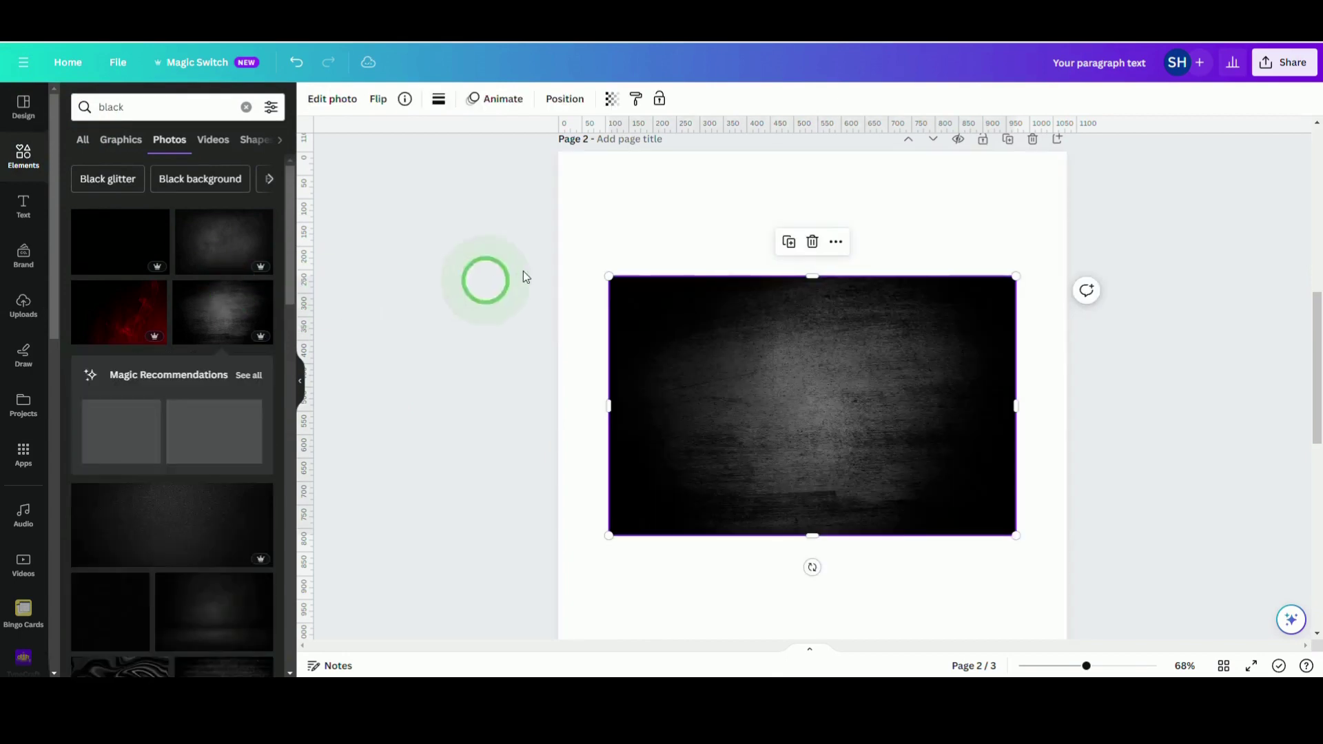
pyautogui.rightClick(674, 295)
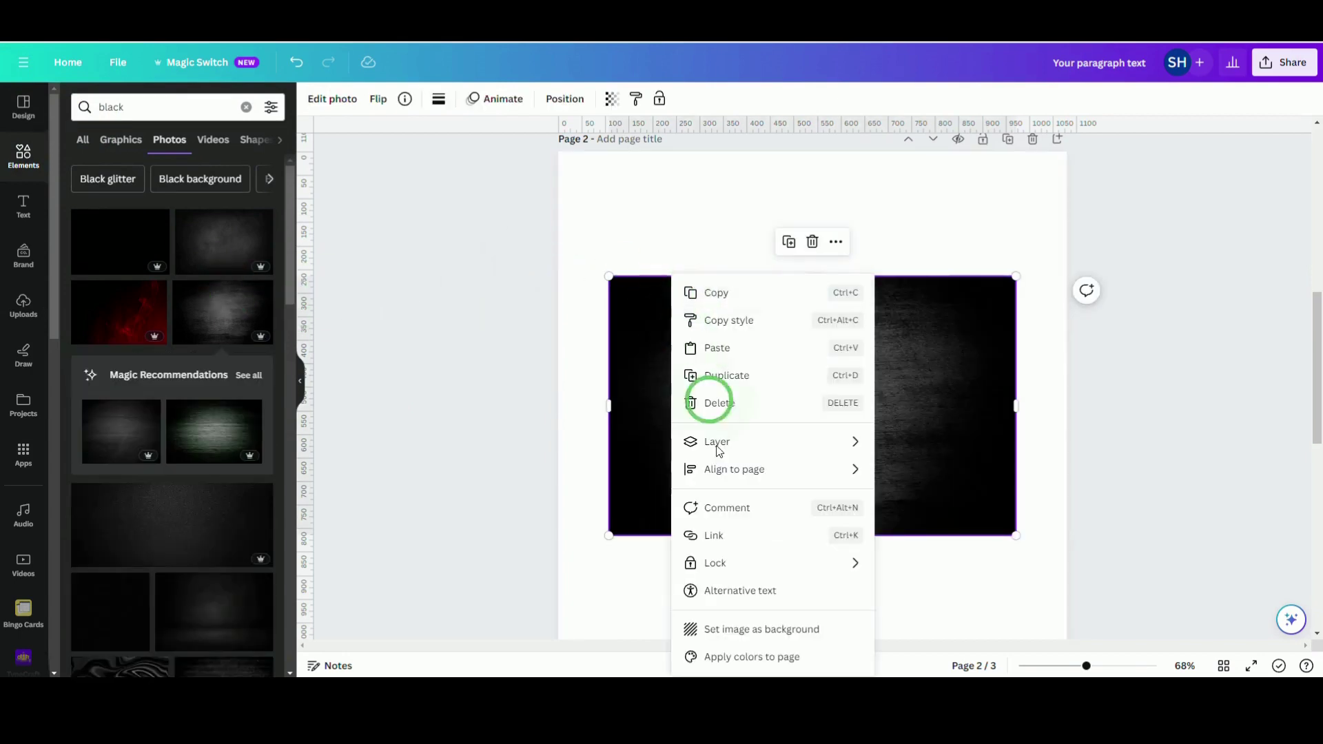
pyautogui.click(769, 629)
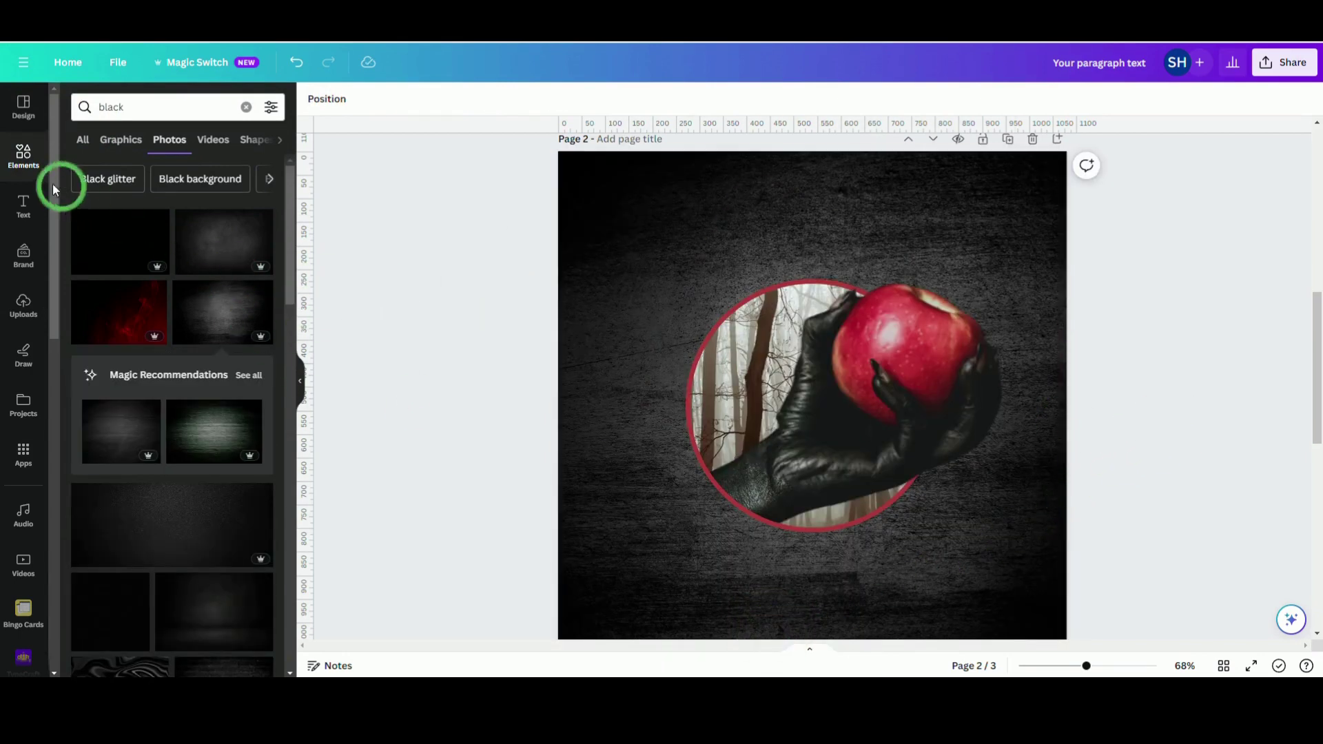
# - Add two separate text boxes to the page, one reading "Happy" and the other reading "Halloween"
pyautogui.click(39, 216)
pyautogui.click(132, 150)
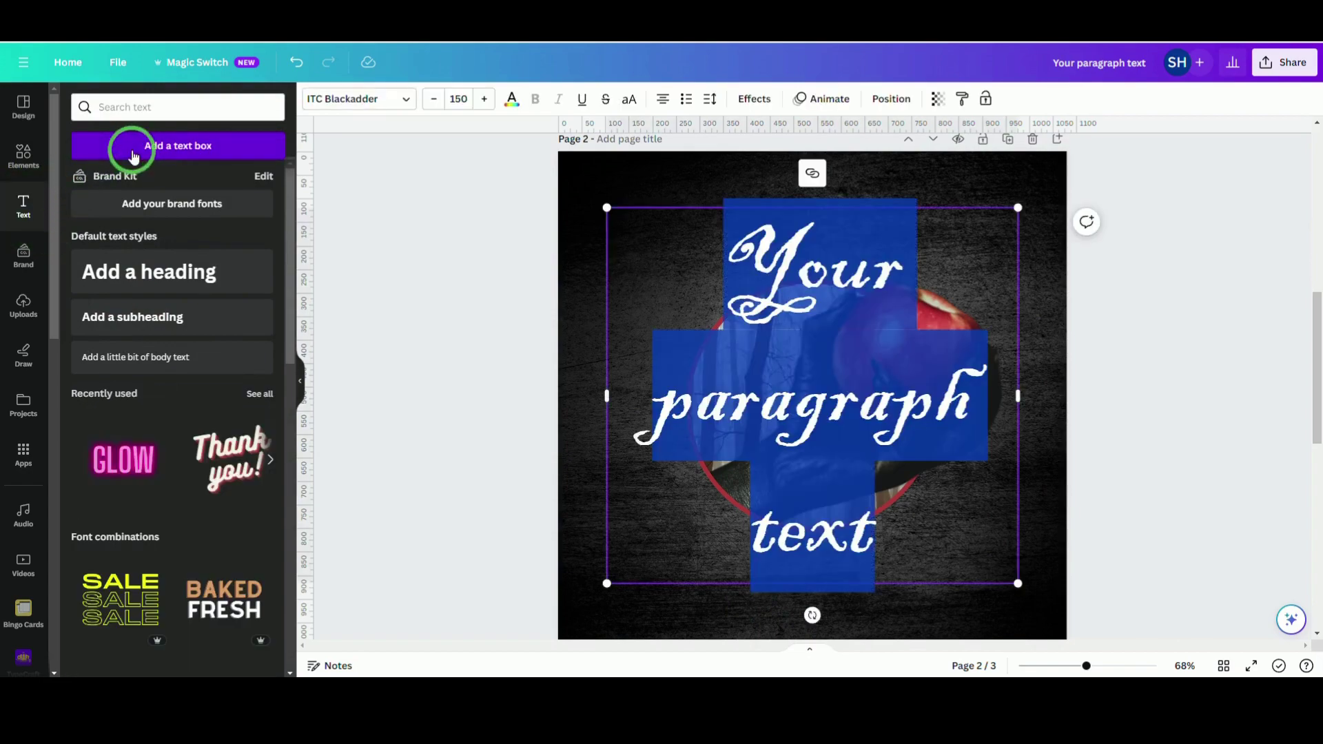
pyautogui.click(569, 304)
pyautogui.doubleClick(730, 275)
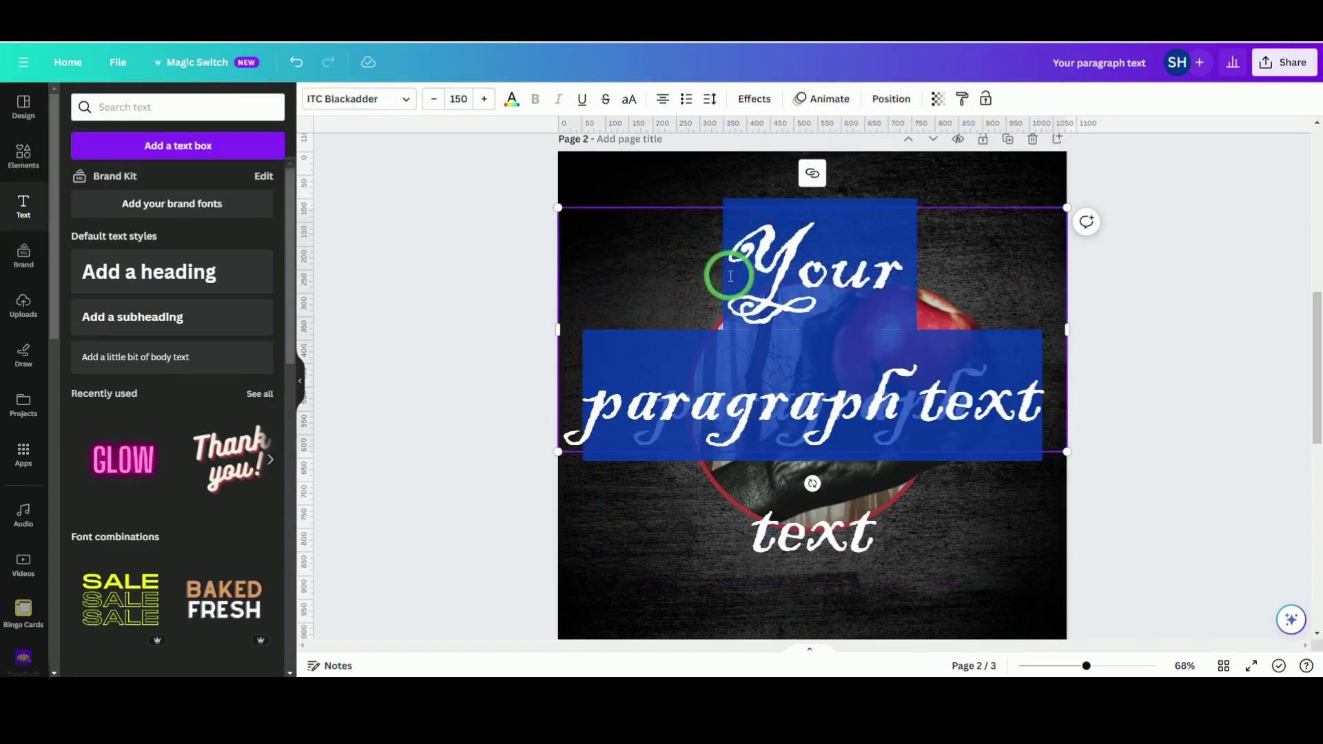
pyautogui.write('Hungry')
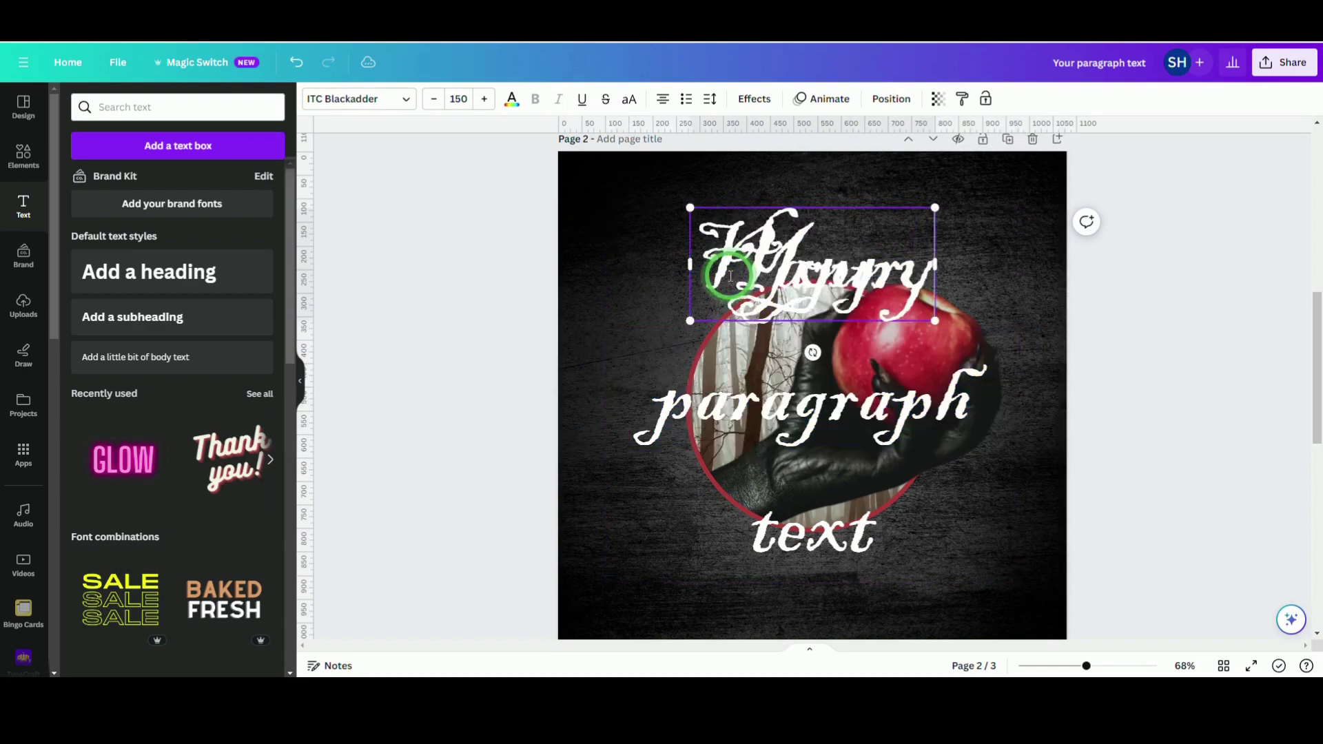
pyautogui.hotkey('ctrl', 'z')
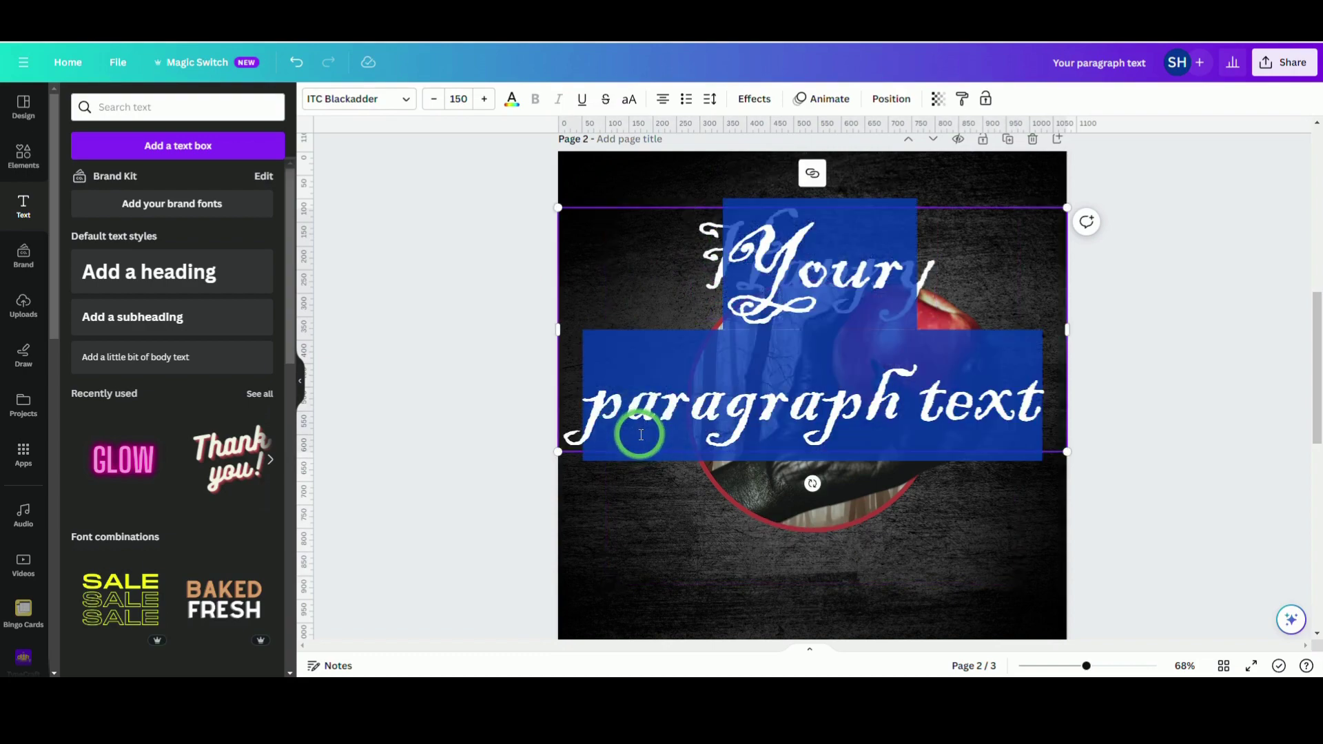
pyautogui.write('Halloween')
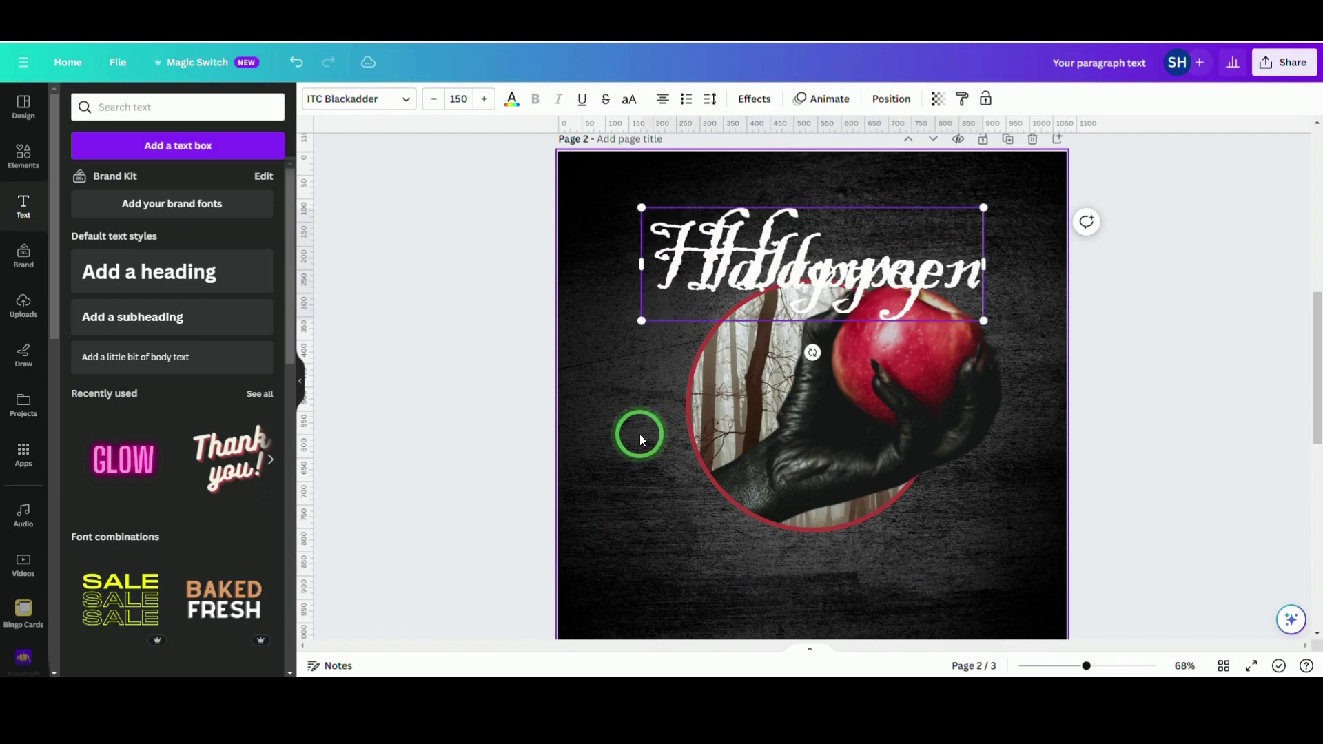
pyautogui.doubleClick(668, 277)
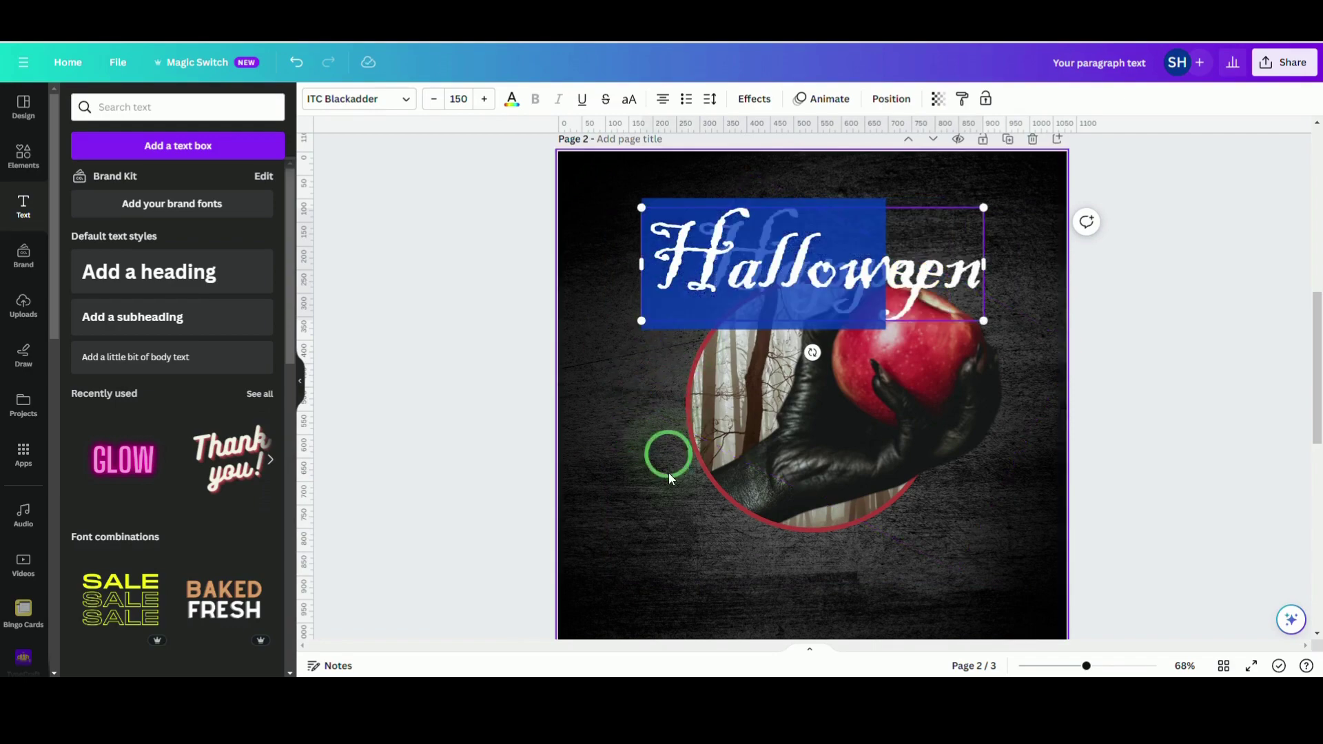
# - Place the "Halloween" text below the circular frame and the "Happy" text in the page's upper-left corner
pyautogui.click(1169, 301)
pyautogui.moveTo(965, 261); pyautogui.dragTo(1016, 587)
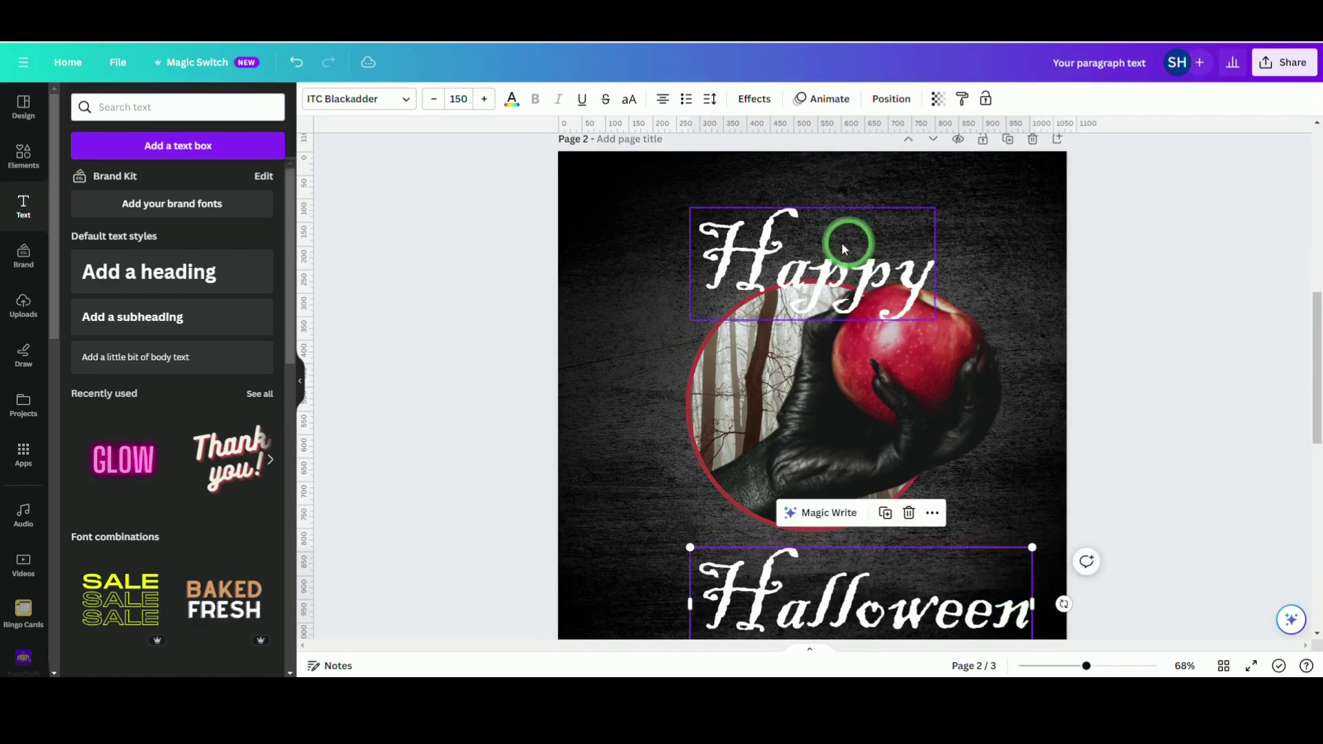
pyautogui.moveTo(800, 245); pyautogui.dragTo(681, 212)
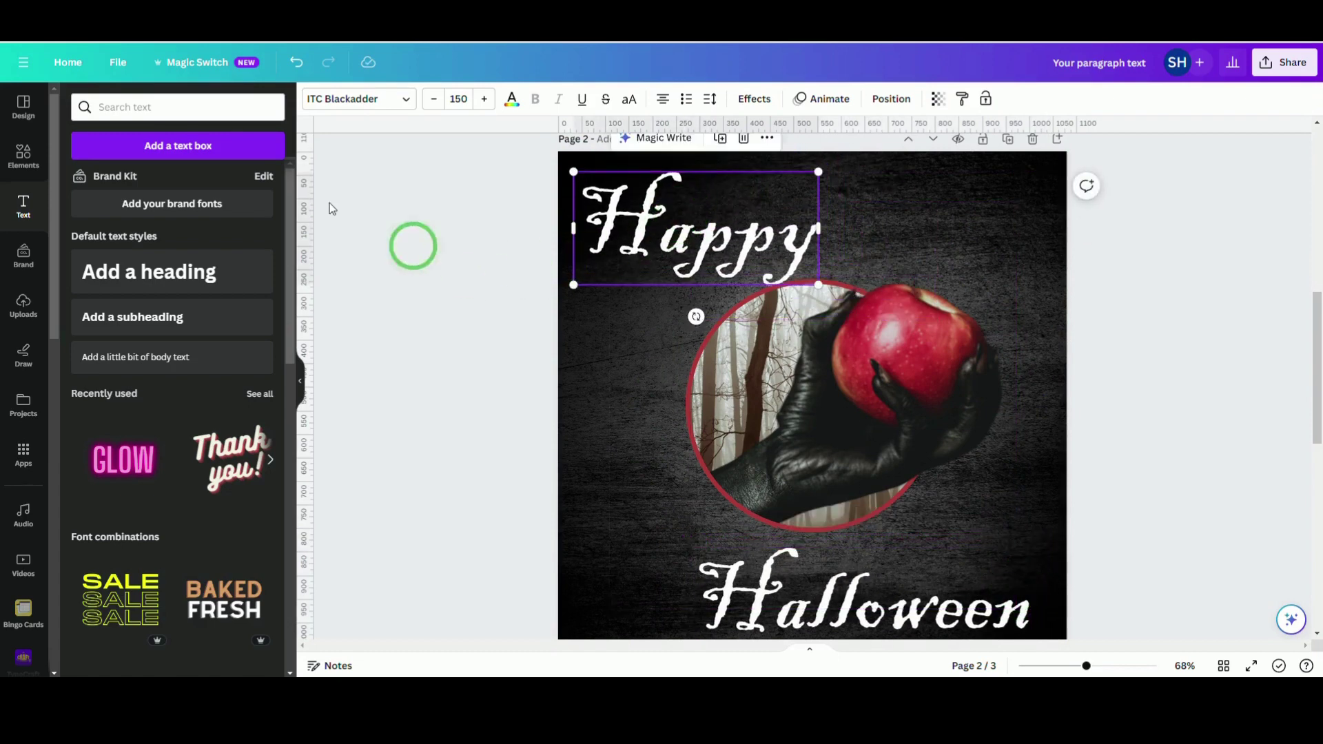
# - Choose ITC Blackadder from the document fonts for the "Happy" text
pyautogui.click(367, 109)
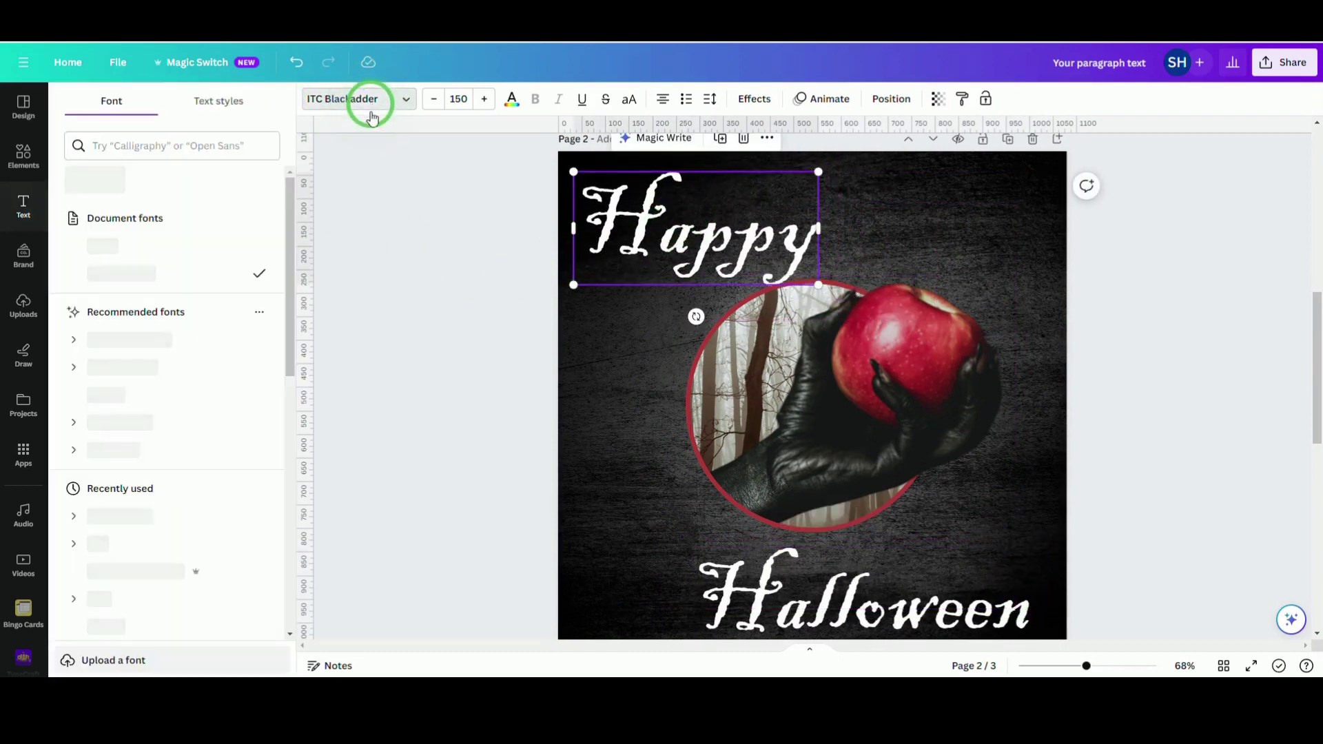
pyautogui.click(131, 283)
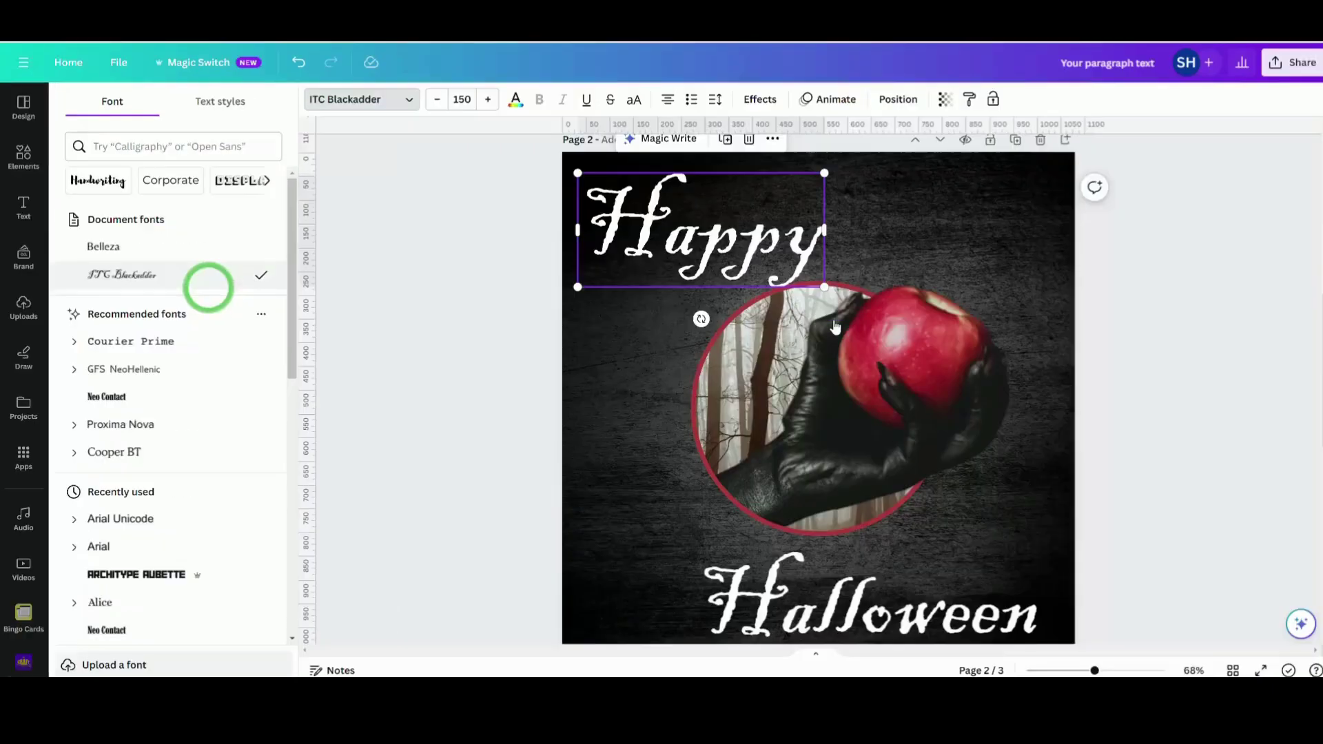
pyautogui.scroll(-3, 833, 321)
pyautogui.scroll(3, 833, 319)
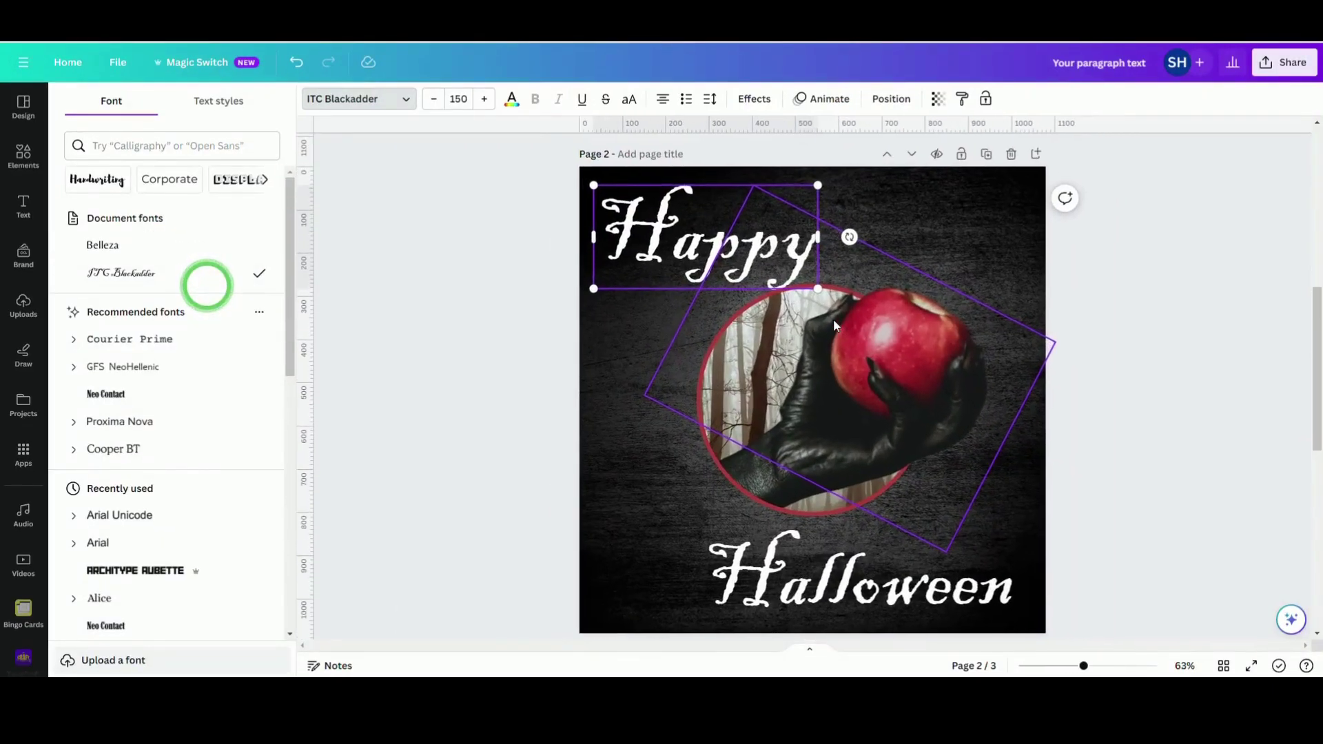
# - Recolour the "Happy" text with the document's muted red that matches the circular frame's outline
pyautogui.click(505, 111)
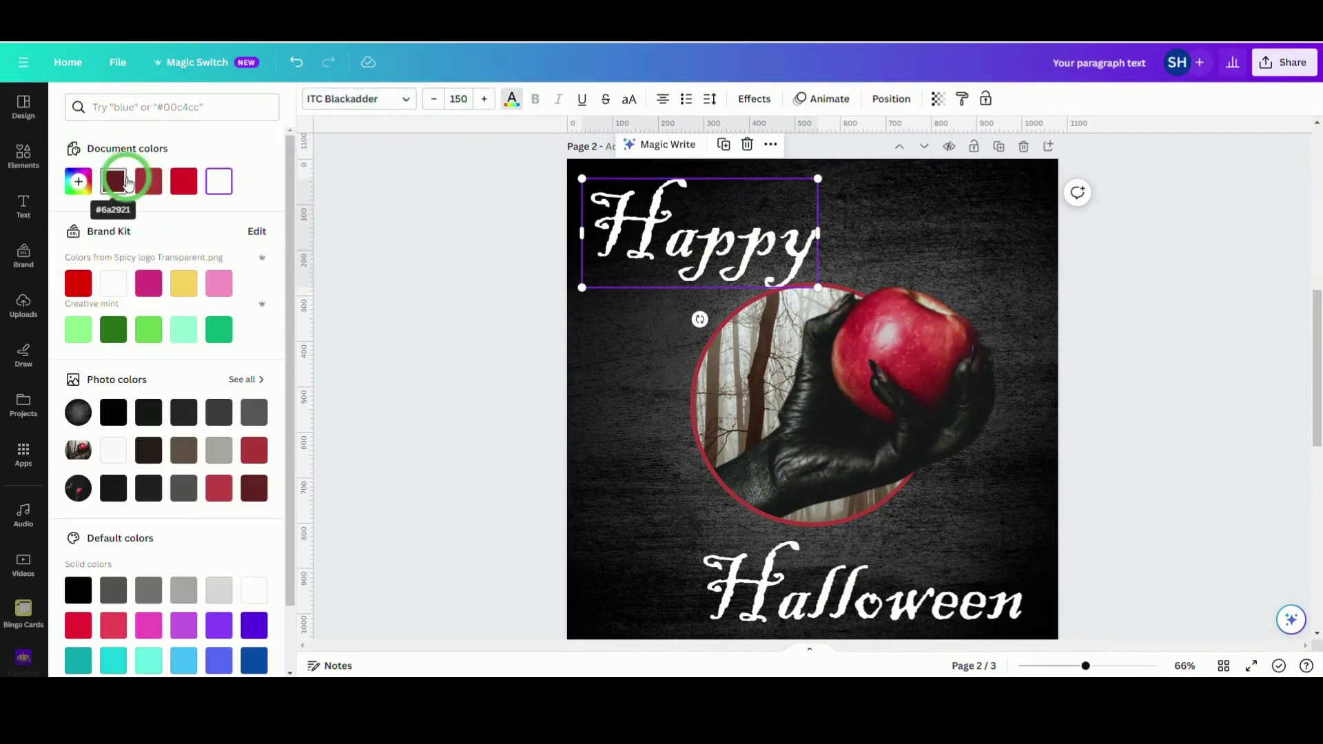
pyautogui.click(116, 181)
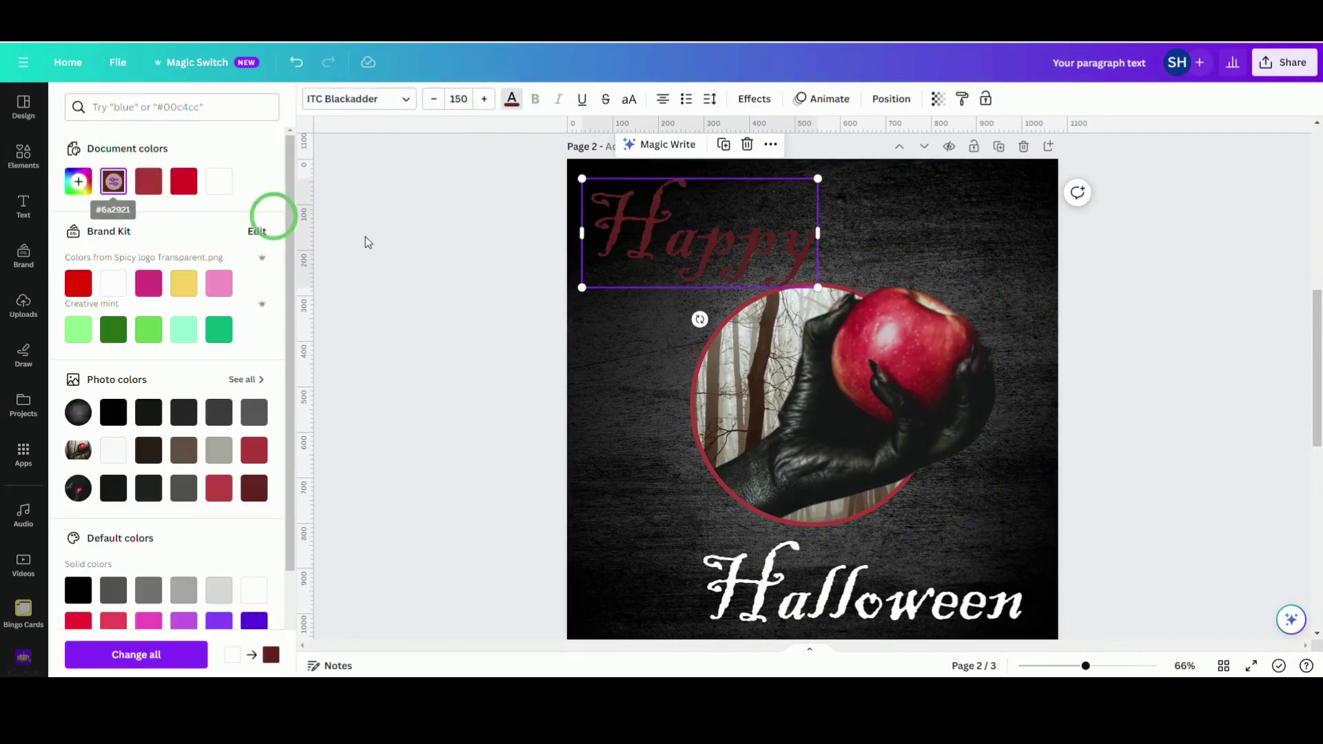
pyautogui.scroll(4, 372, 247)
pyautogui.scroll(-2, 382, 251)
pyautogui.click(148, 181)
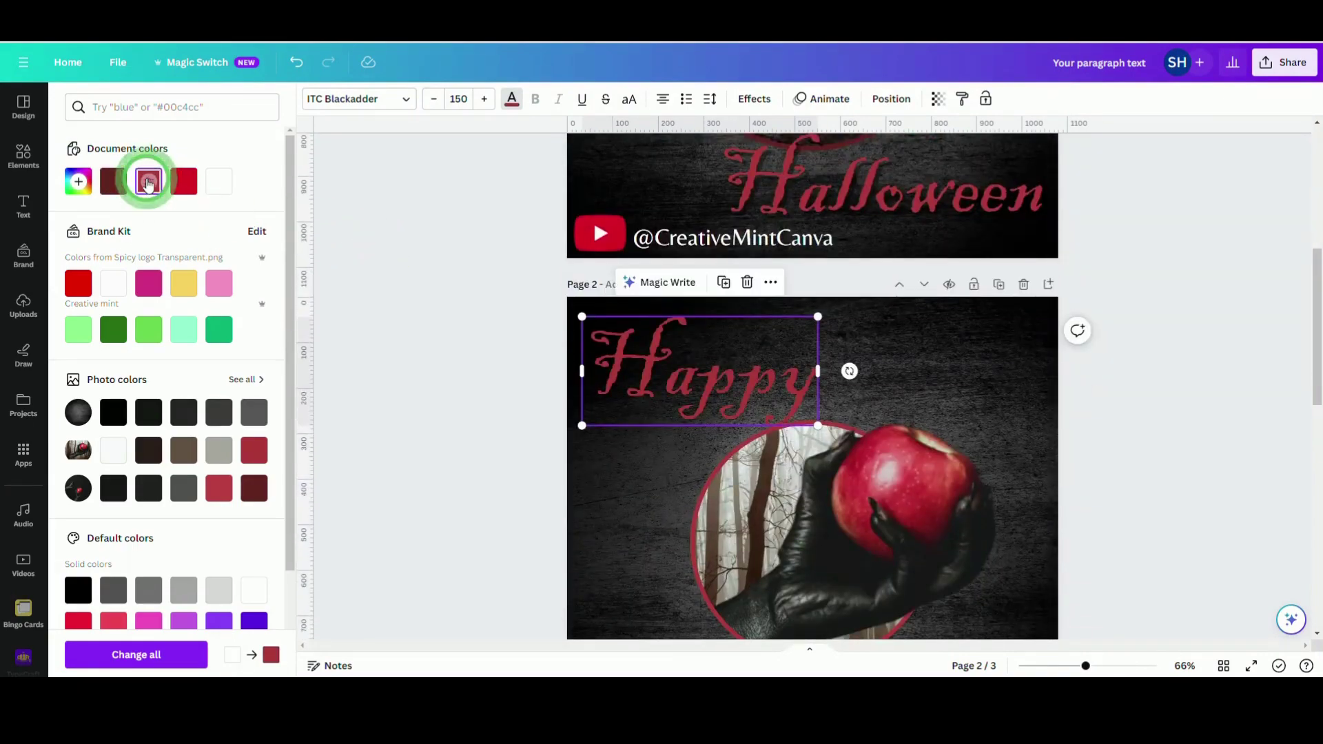
pyautogui.scroll(-2, 419, 302)
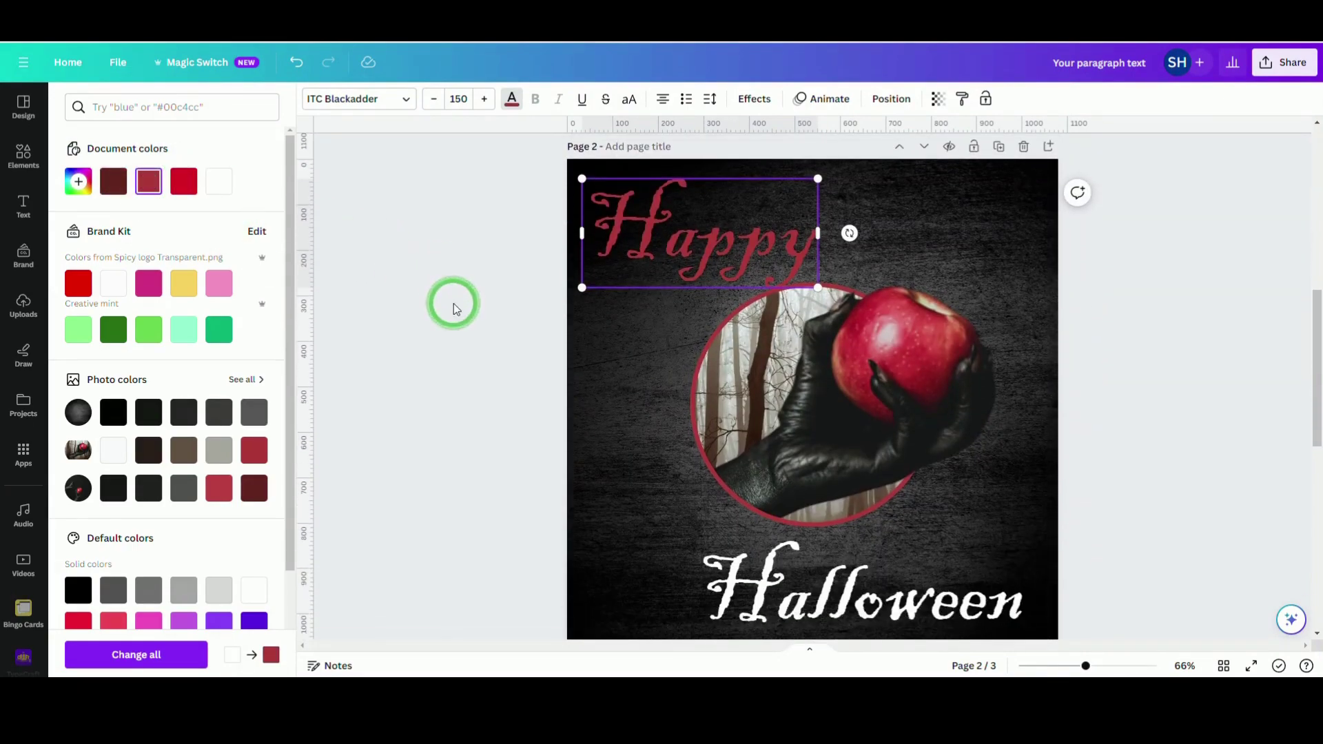
# - Apply the Shadow text effect to "Happy" and set the shadow colour to black
pyautogui.click(771, 97)
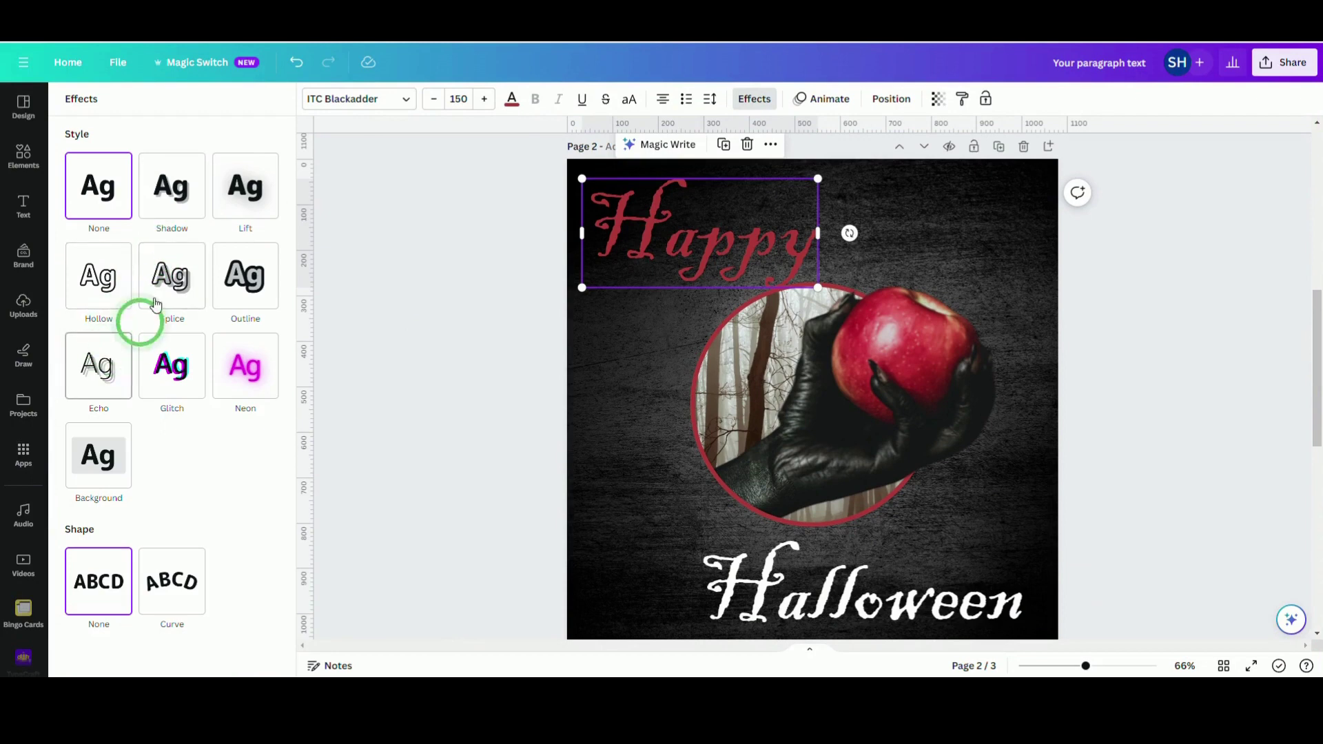
pyautogui.click(176, 210)
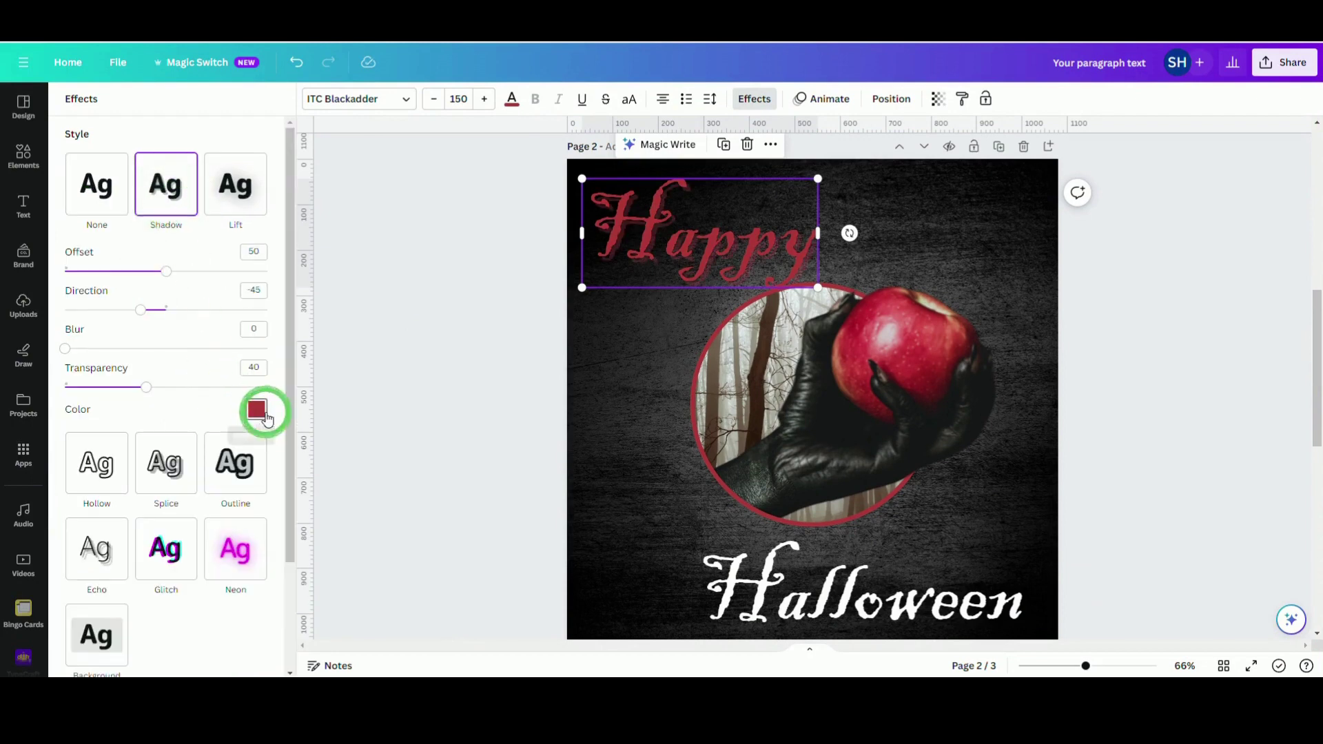
pyautogui.click(257, 411)
pyautogui.click(80, 386)
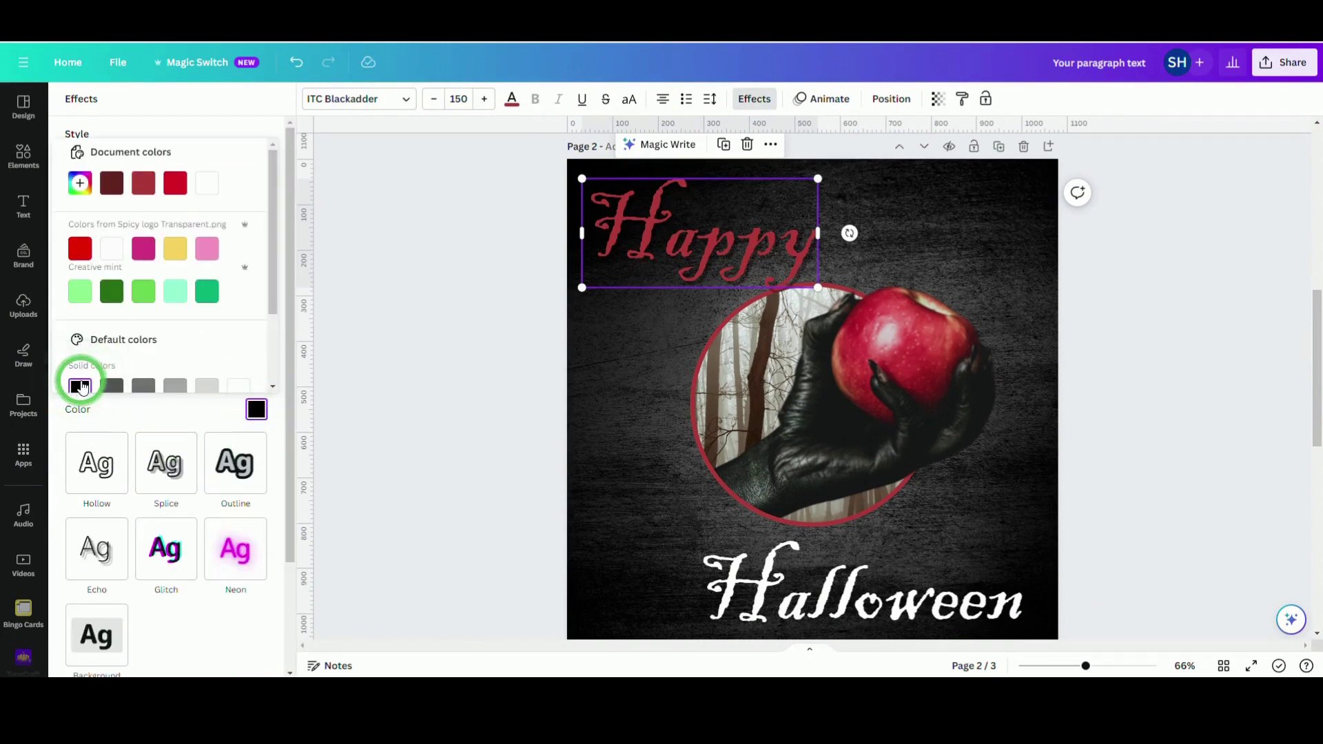
pyautogui.click(438, 232)
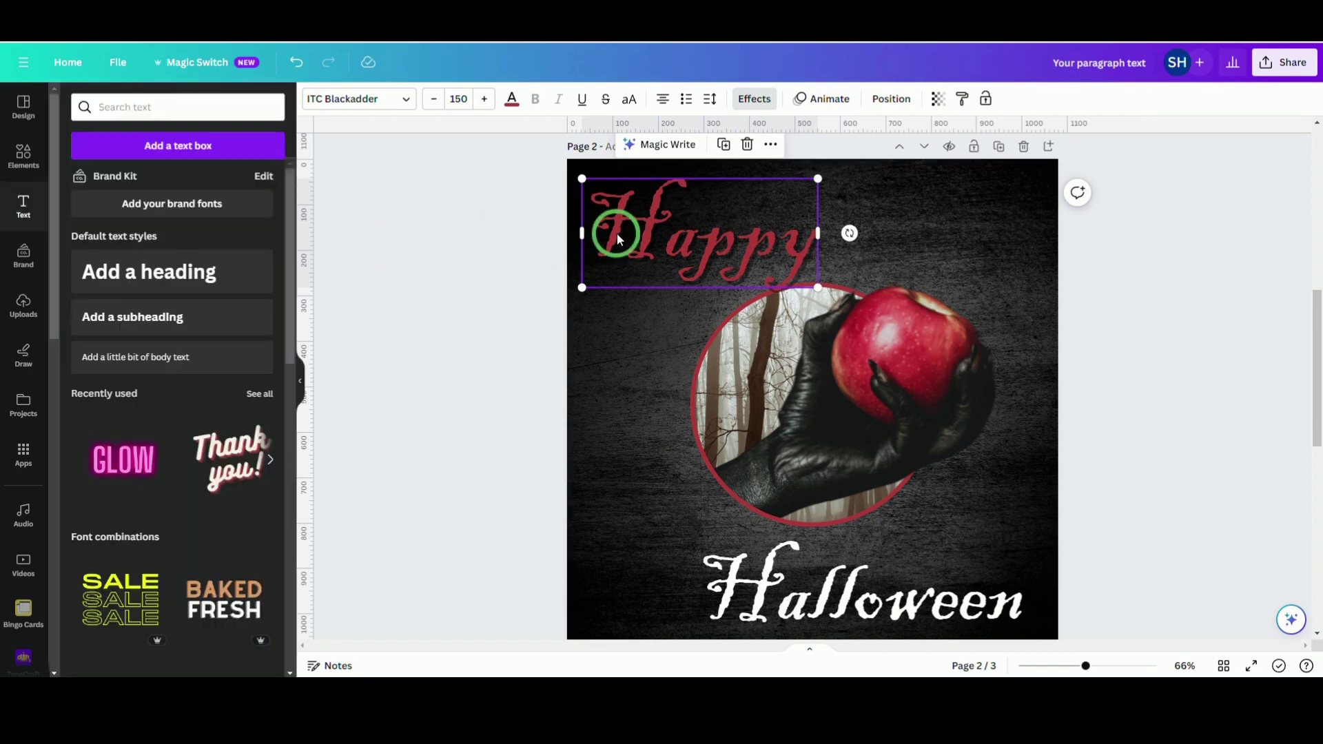
# - Copy the style of the "Happy" text and apply it to the "Halloween" text
pyautogui.rightClick(624, 235)
pyautogui.click(674, 279)
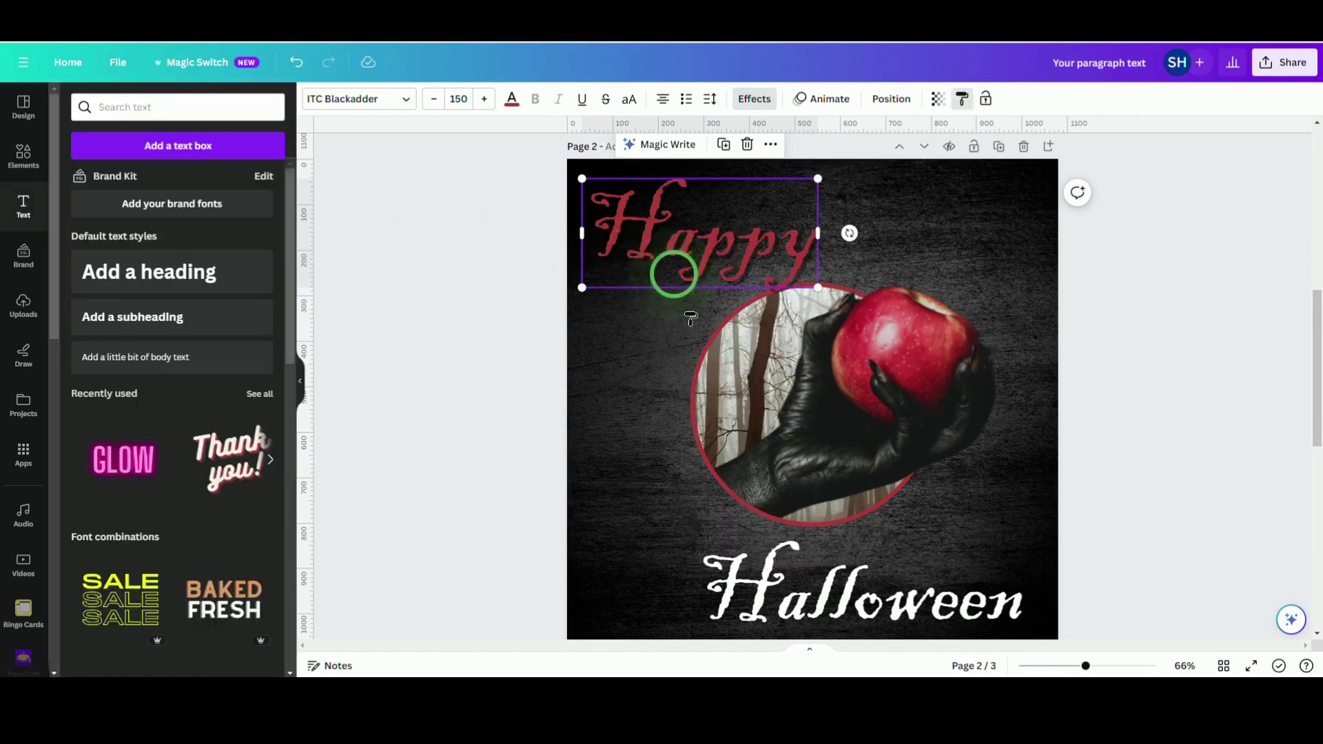
pyautogui.click(816, 602)
pyautogui.click(818, 603)
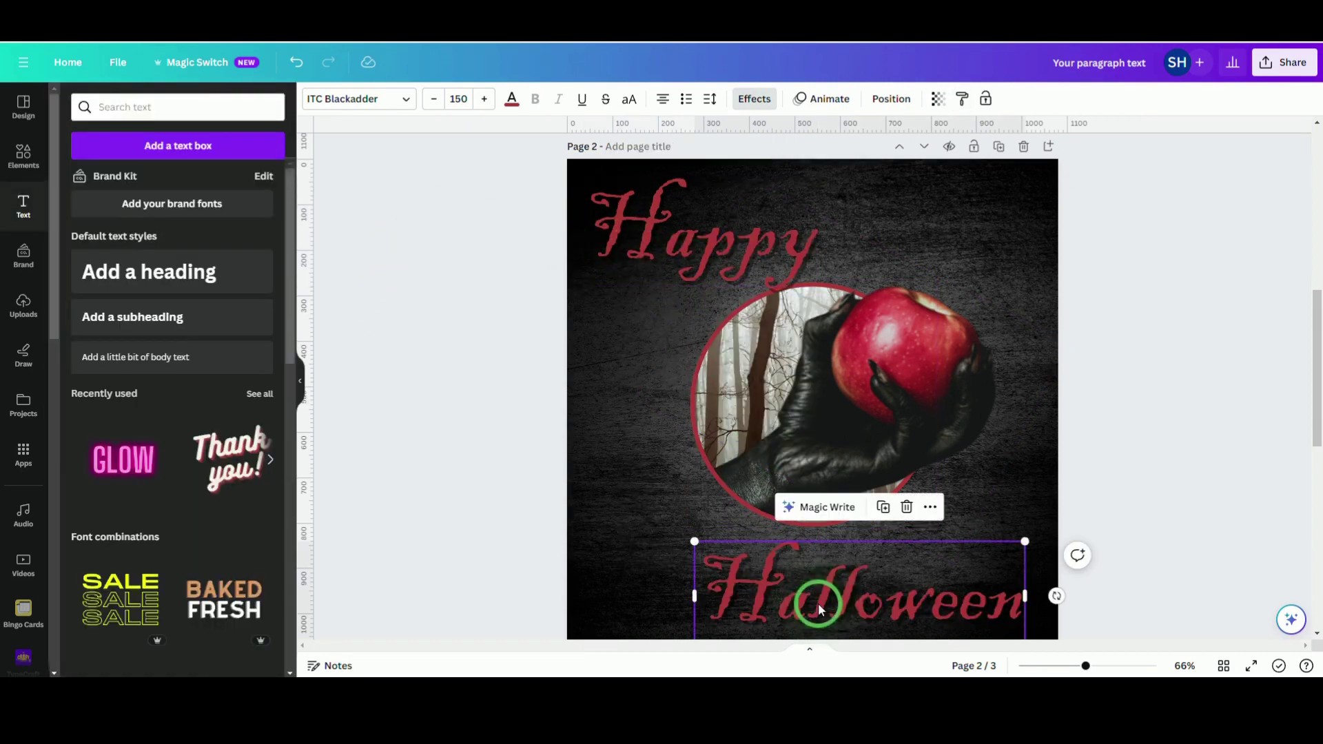
# - Search the photo elements for "bats"
pyautogui.scroll(-1, 1215, 437)
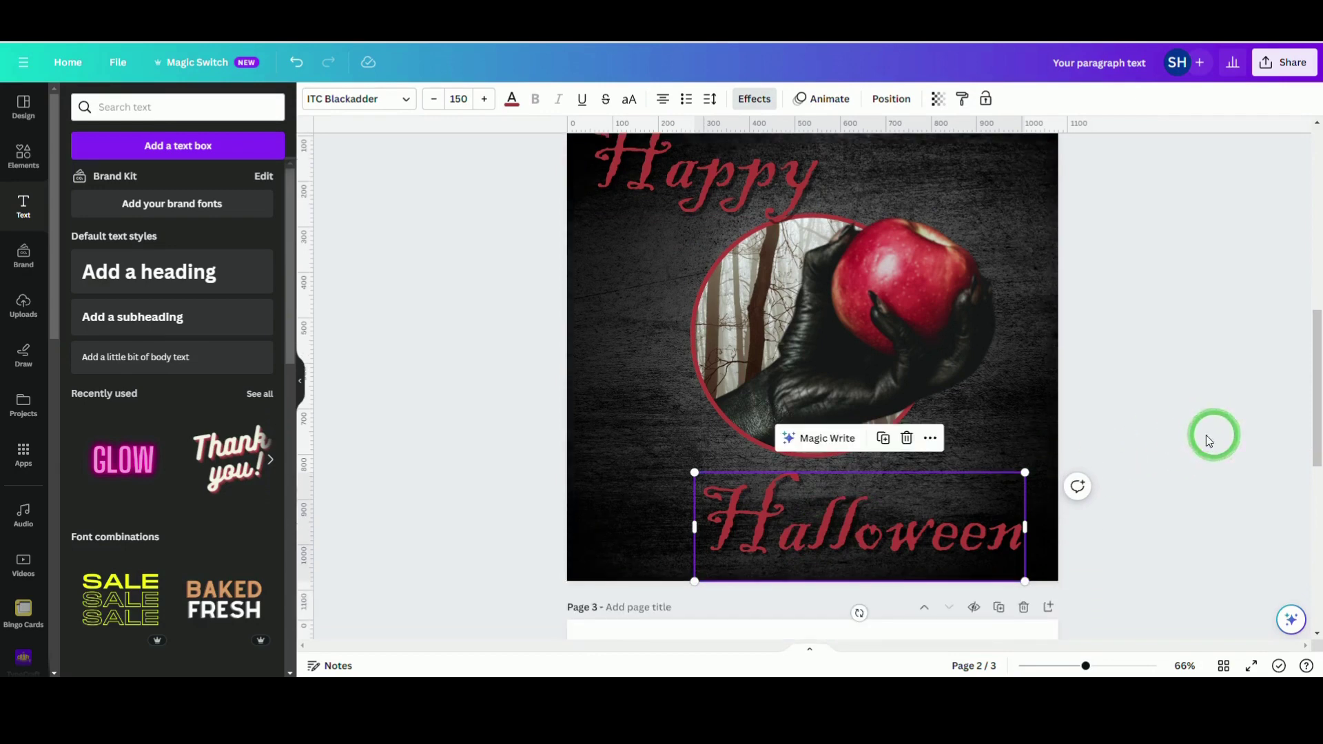
pyautogui.click(38, 159)
pyautogui.click(84, 106)
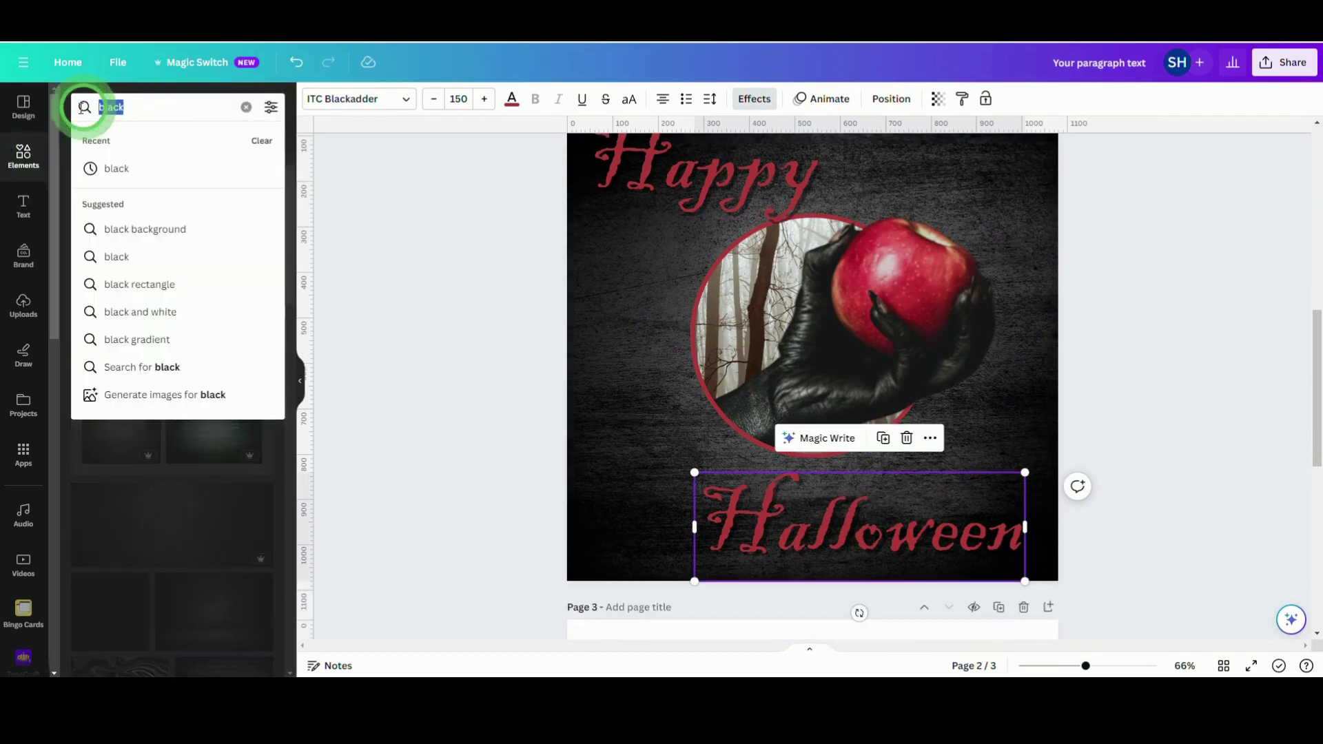
pyautogui.write('bats')
pyautogui.press('Return')
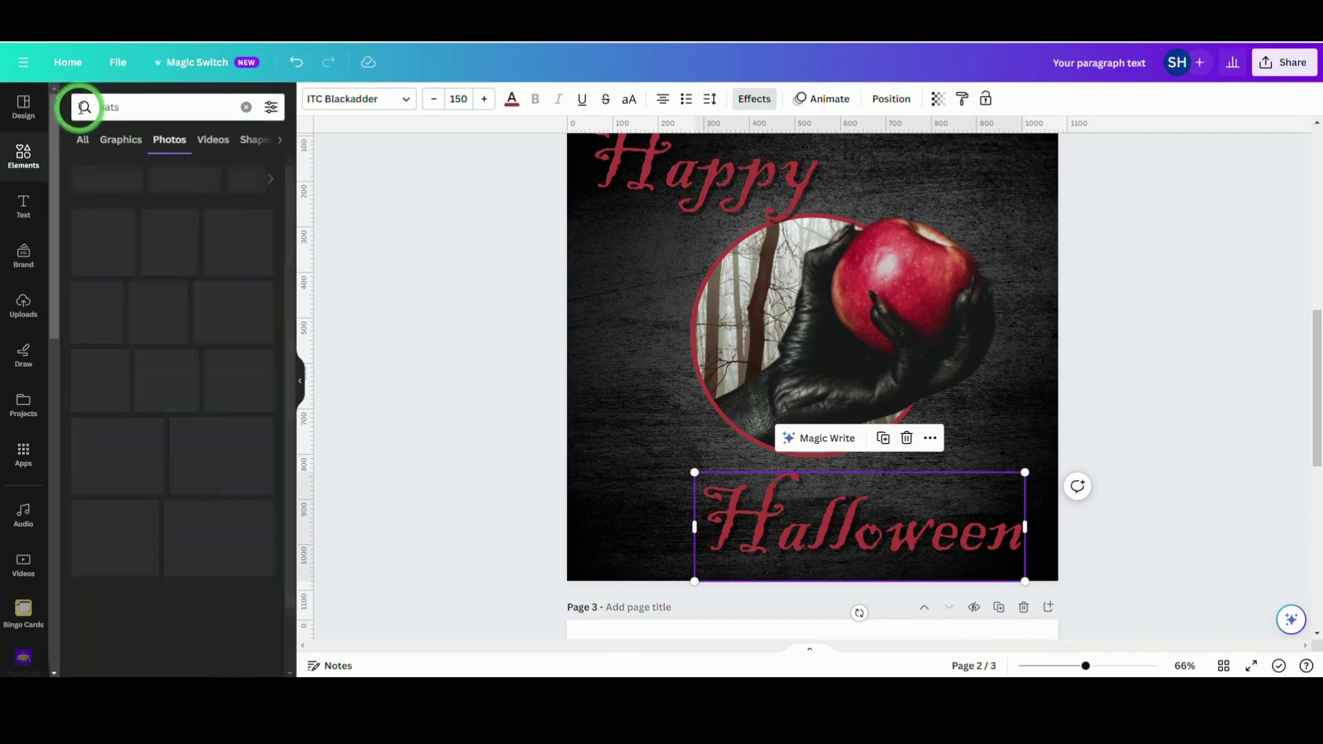
# - Shift the "Halloween" text slightly right, then group the circular frame with the cut-out hand and nudge the group down
pyautogui.moveTo(867, 504); pyautogui.dragTo(891, 508)
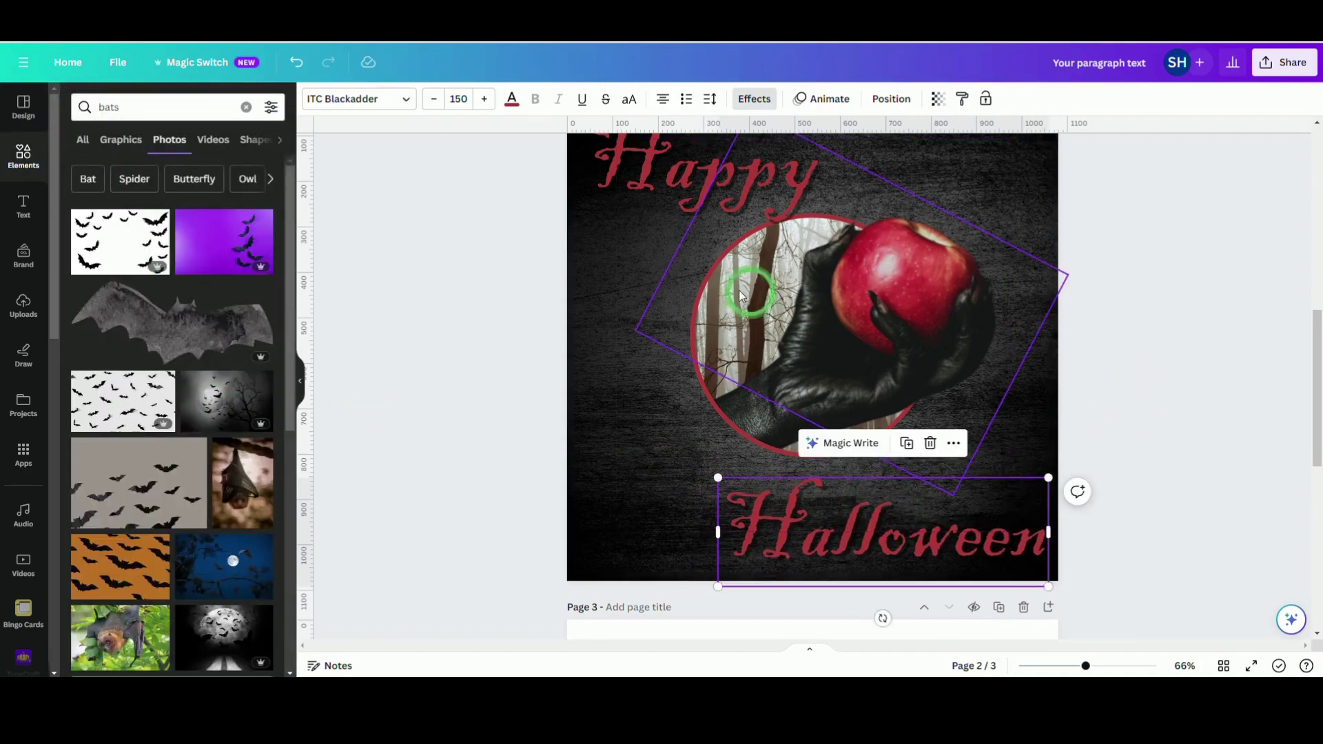
pyautogui.scroll(2, 497, 391)
pyautogui.moveTo(502, 460); pyautogui.dragTo(974, 464)
pyautogui.click(821, 216)
pyautogui.moveTo(867, 388); pyautogui.dragTo(862, 406)
pyautogui.scroll(-1, 611, 290)
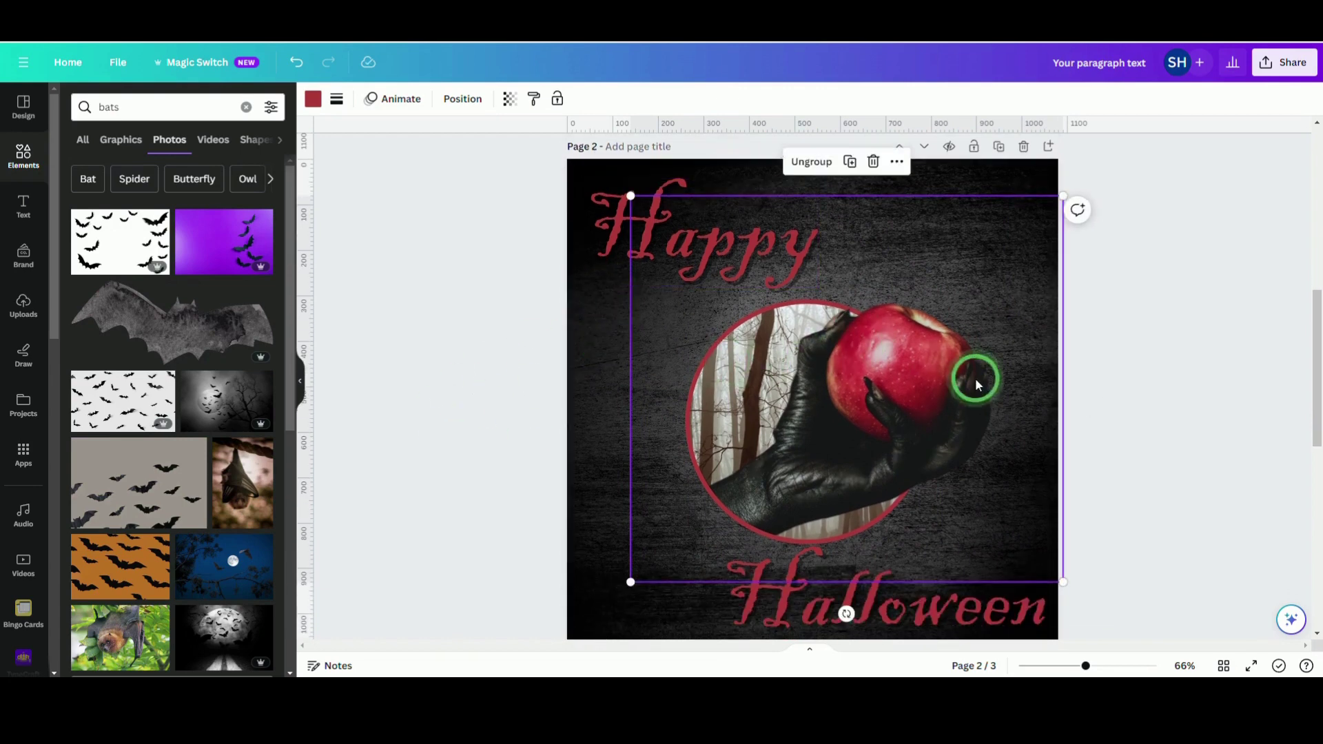
# - Align the frame-and-hand group to the page centre, then adjust its position so the circle sits centred between the two words
pyautogui.scroll(-2, 896, 345)
pyautogui.rightClick(819, 310)
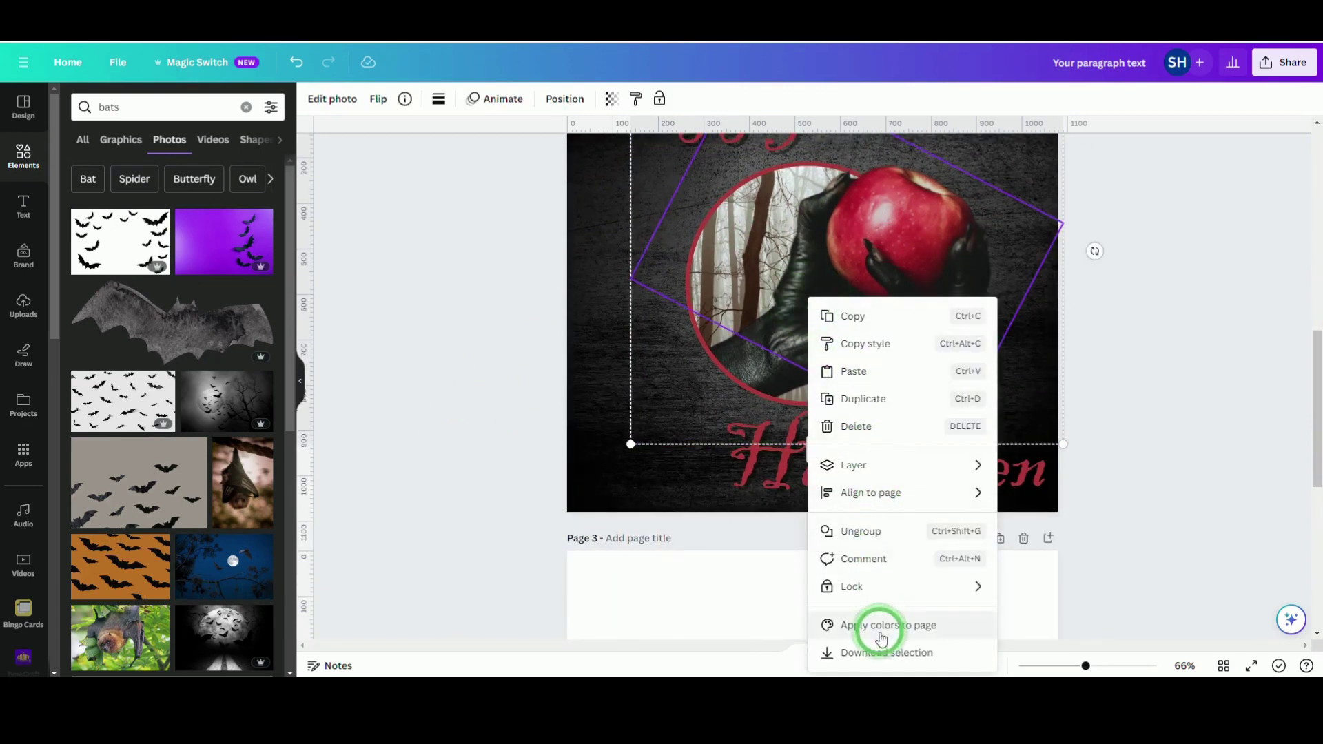
pyautogui.moveTo(902, 508)
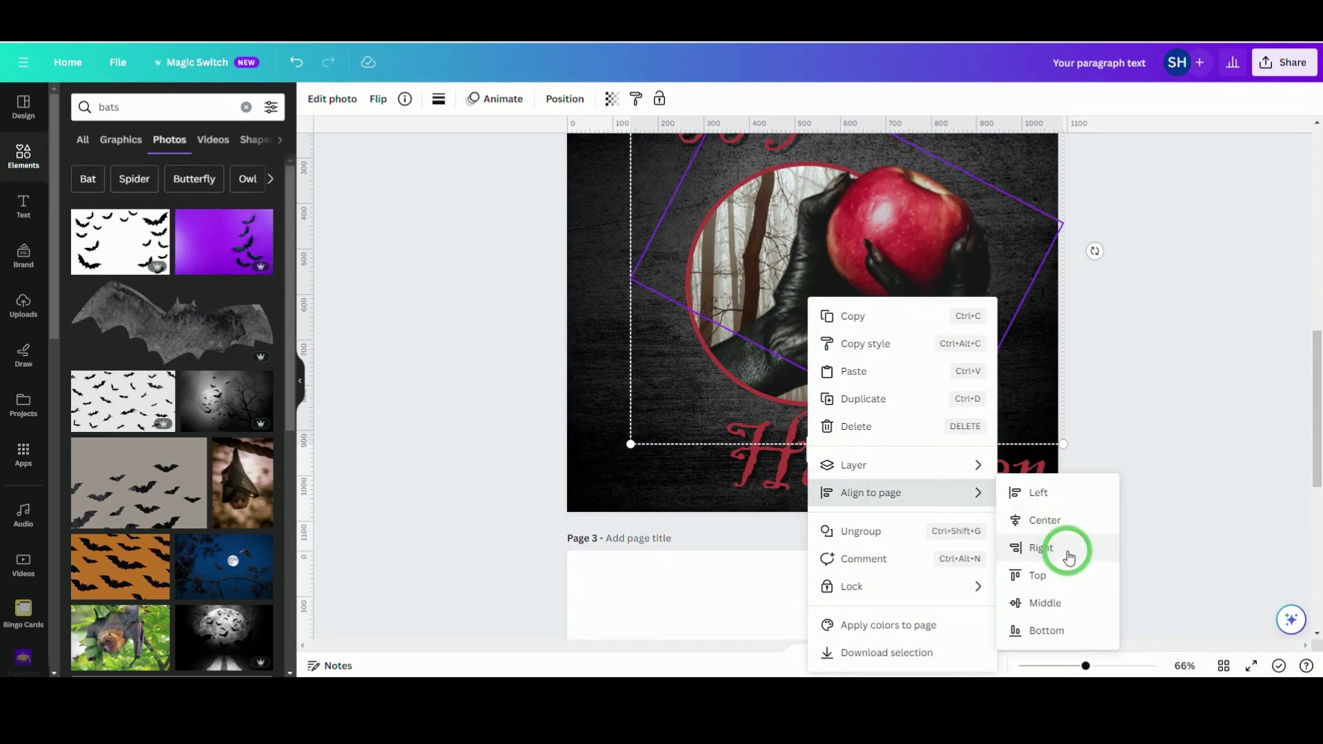
pyautogui.click(1069, 525)
pyautogui.scroll(1, 1096, 467)
pyautogui.moveTo(827, 421); pyautogui.dragTo(853, 381)
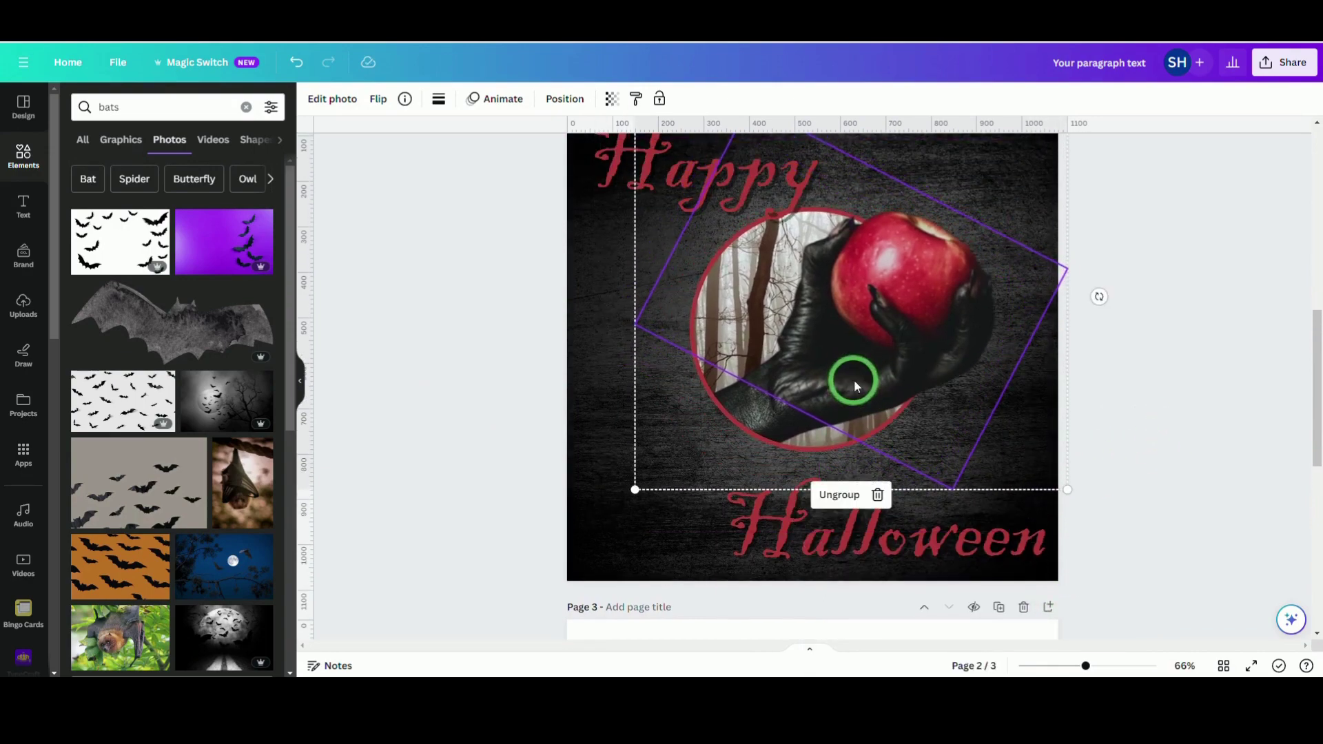
# - Move the "Happy" text slightly further towards the page's upper-left corner
pyautogui.scroll(2, 1210, 406)
pyautogui.moveTo(683, 296); pyautogui.dragTo(614, 301)
pyautogui.click(544, 290)
pyautogui.click(619, 295)
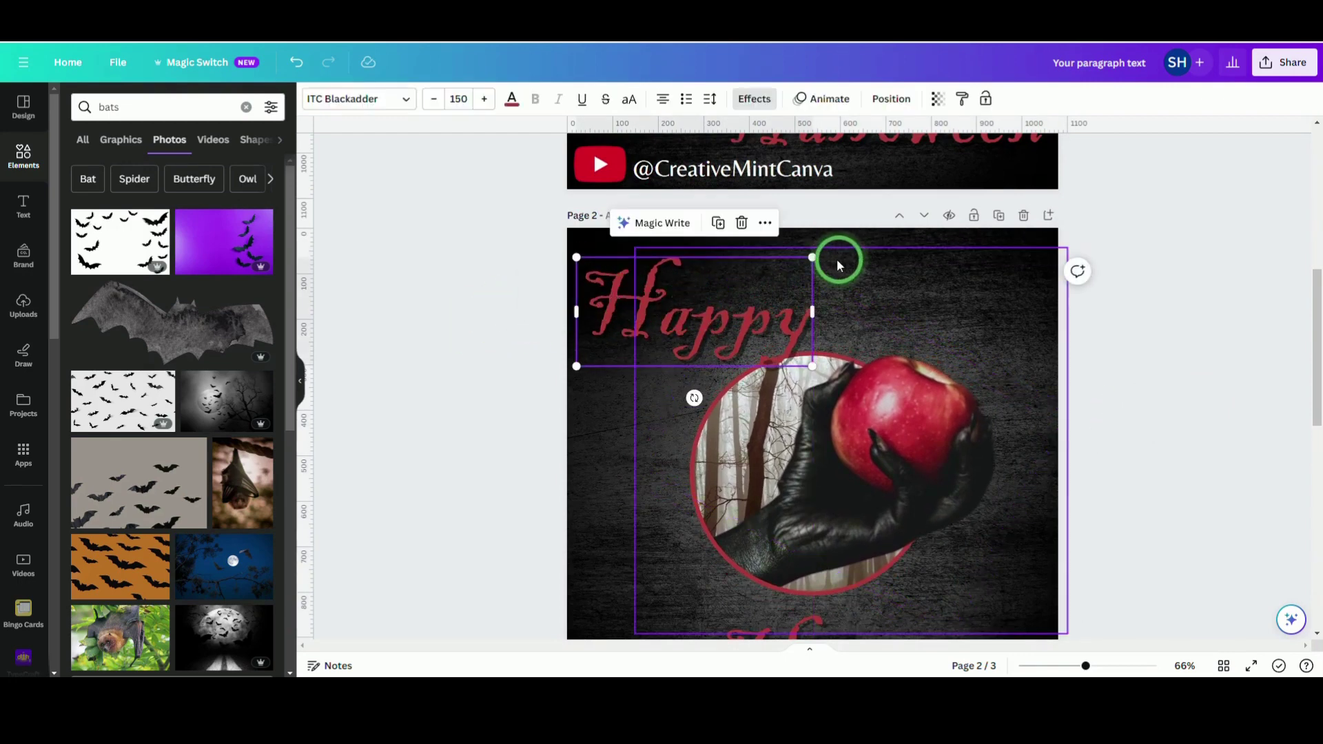
# - Enlarge the "Happy" text to size 180 and the "Halloween" text to about 182, keeping "Halloween" at the page's lower-right corner
pyautogui.moveTo(812, 256); pyautogui.dragTo(862, 238)
pyautogui.scroll(-2, 1152, 375)
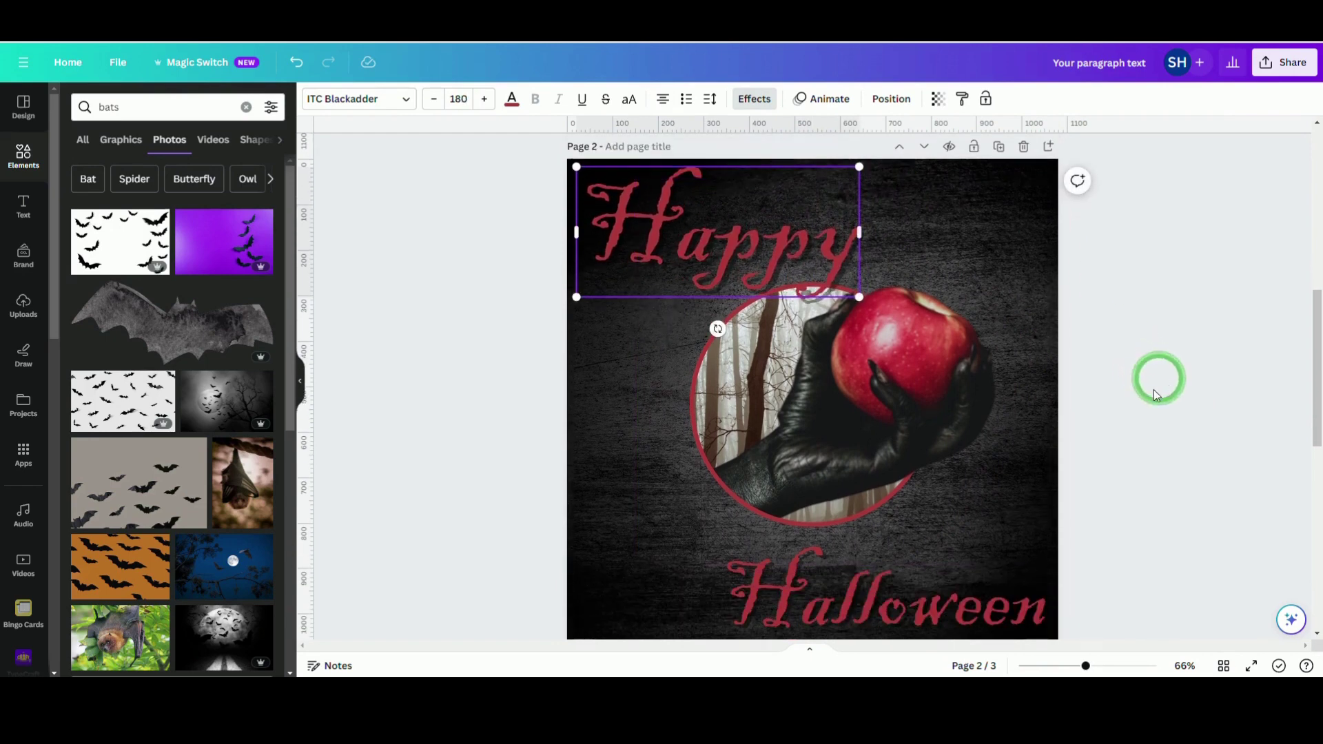
pyautogui.click(925, 586)
pyautogui.moveTo(717, 546); pyautogui.dragTo(651, 500)
pyautogui.scroll(-1, 921, 503)
pyautogui.moveTo(926, 526); pyautogui.dragTo(930, 522)
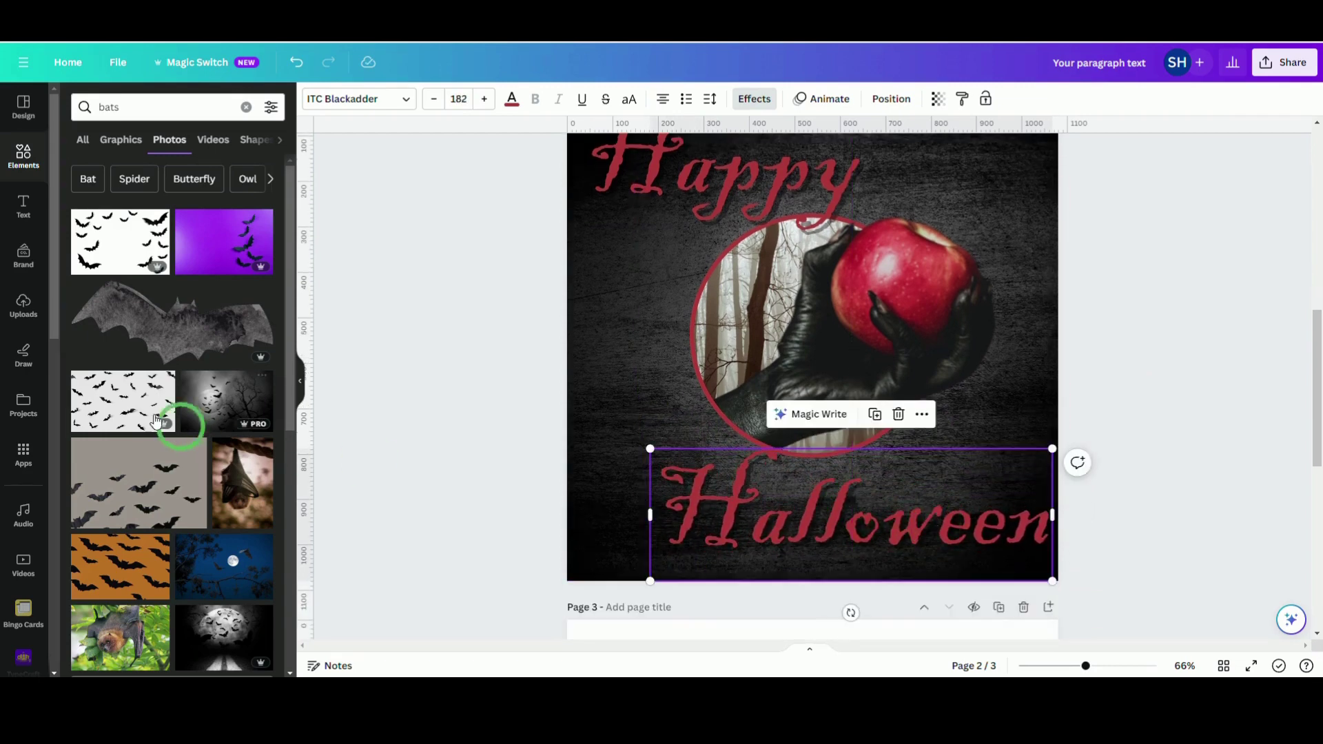
# - Add the graphic of a flock of black bats, place it over the page's lower-left corner beside "Halloween" and enlarge it slightly
pyautogui.click(125, 141)
pyautogui.click(103, 246)
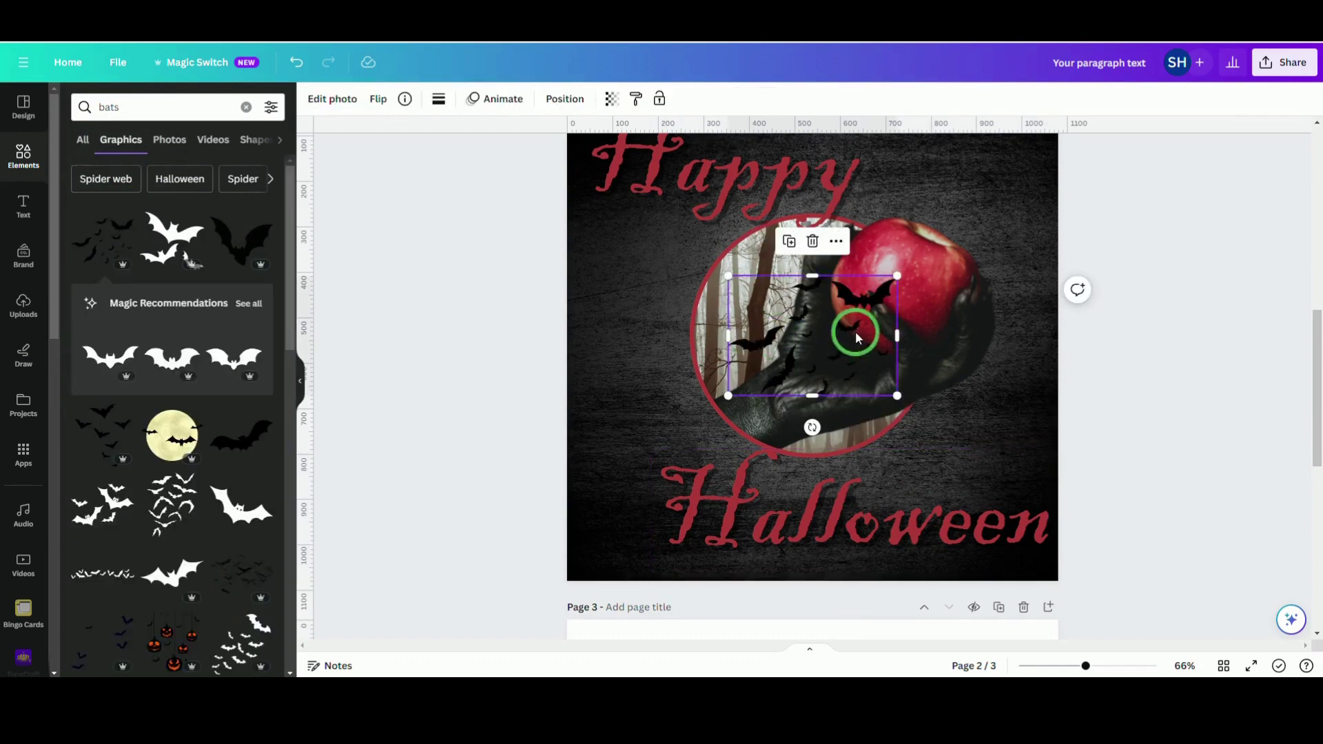
pyautogui.moveTo(857, 336); pyautogui.dragTo(626, 532)
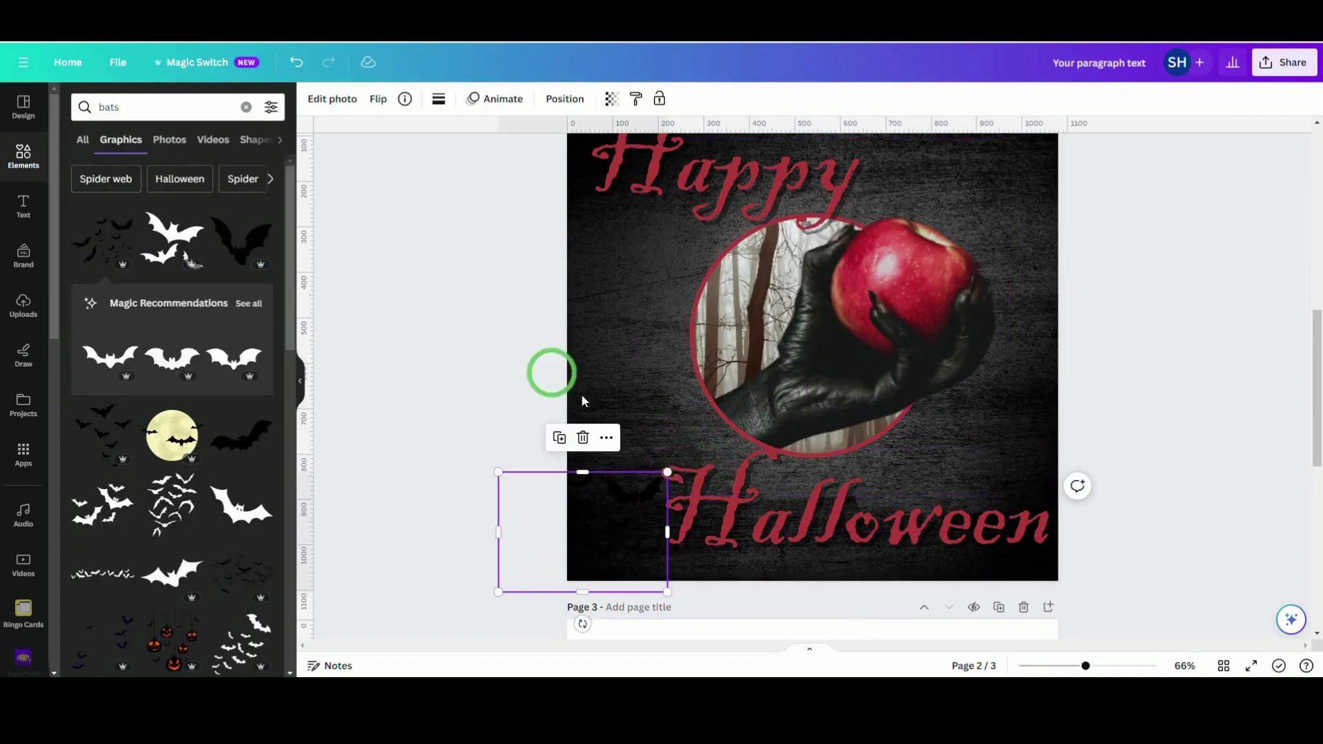
pyautogui.moveTo(673, 472)
pyautogui.mouseDown()
pyautogui.moveTo(721, 428)
pyautogui.moveTo(692, 437)
pyautogui.moveTo(691, 456)
pyautogui.mouseUp()
# - Add a second black bat flock in the page's upper-right corner beside "Happy" and enlarge it to about 462 by 327
pyautogui.click(119, 240)
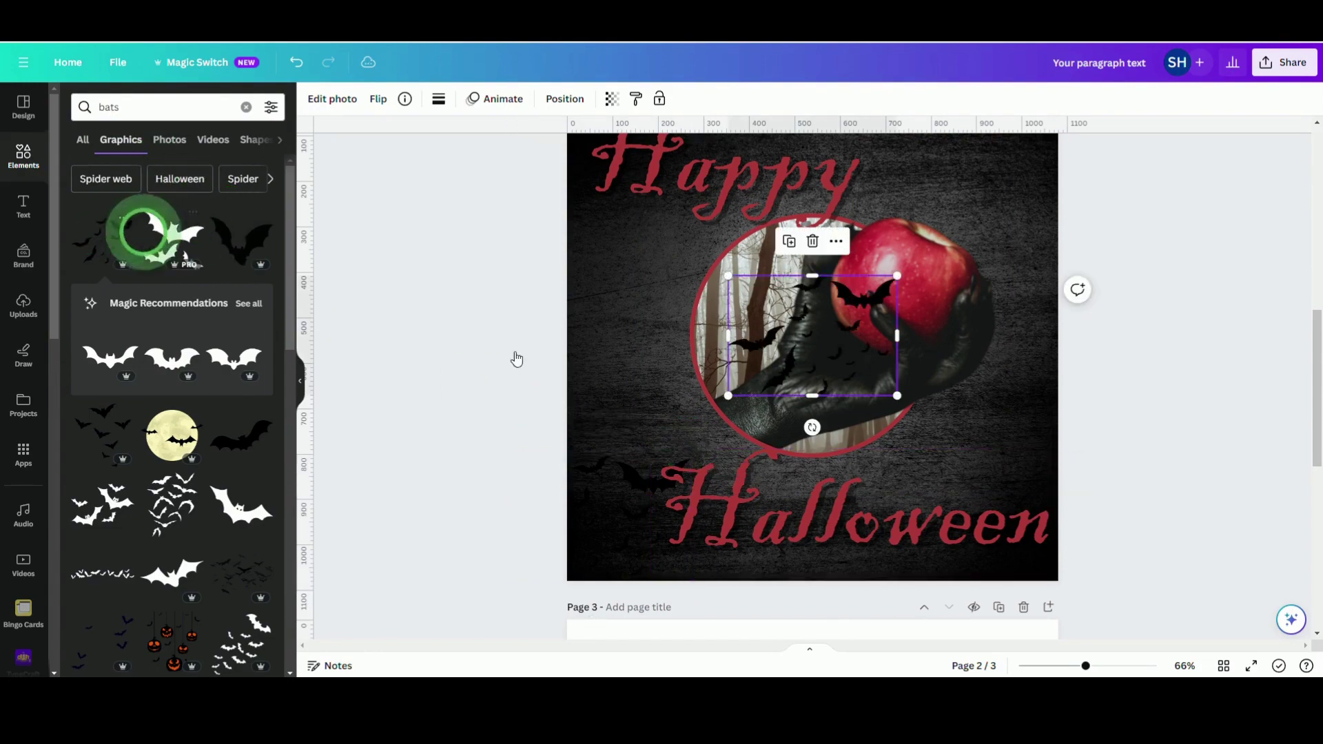
pyautogui.moveTo(833, 357); pyautogui.dragTo(1032, 298)
pyautogui.scroll(2, 994, 306)
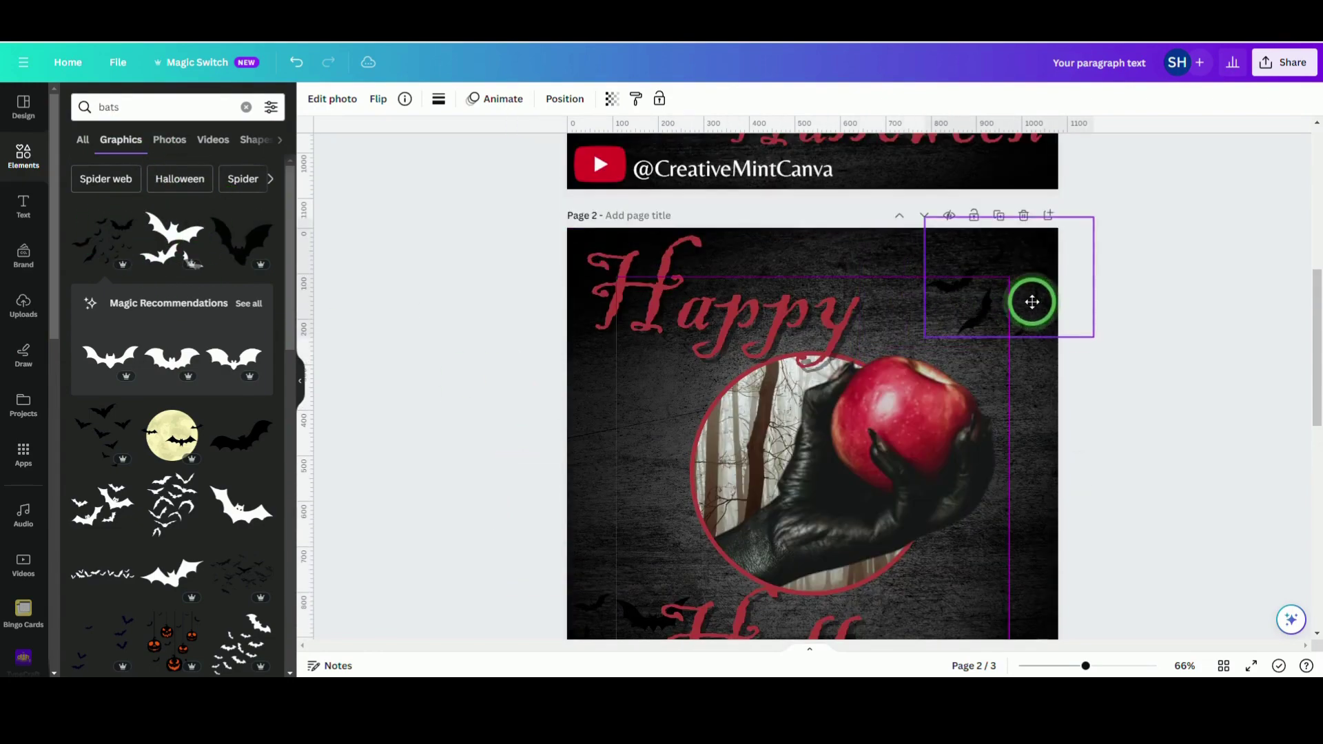
pyautogui.moveTo(924, 335); pyautogui.dragTo(871, 357)
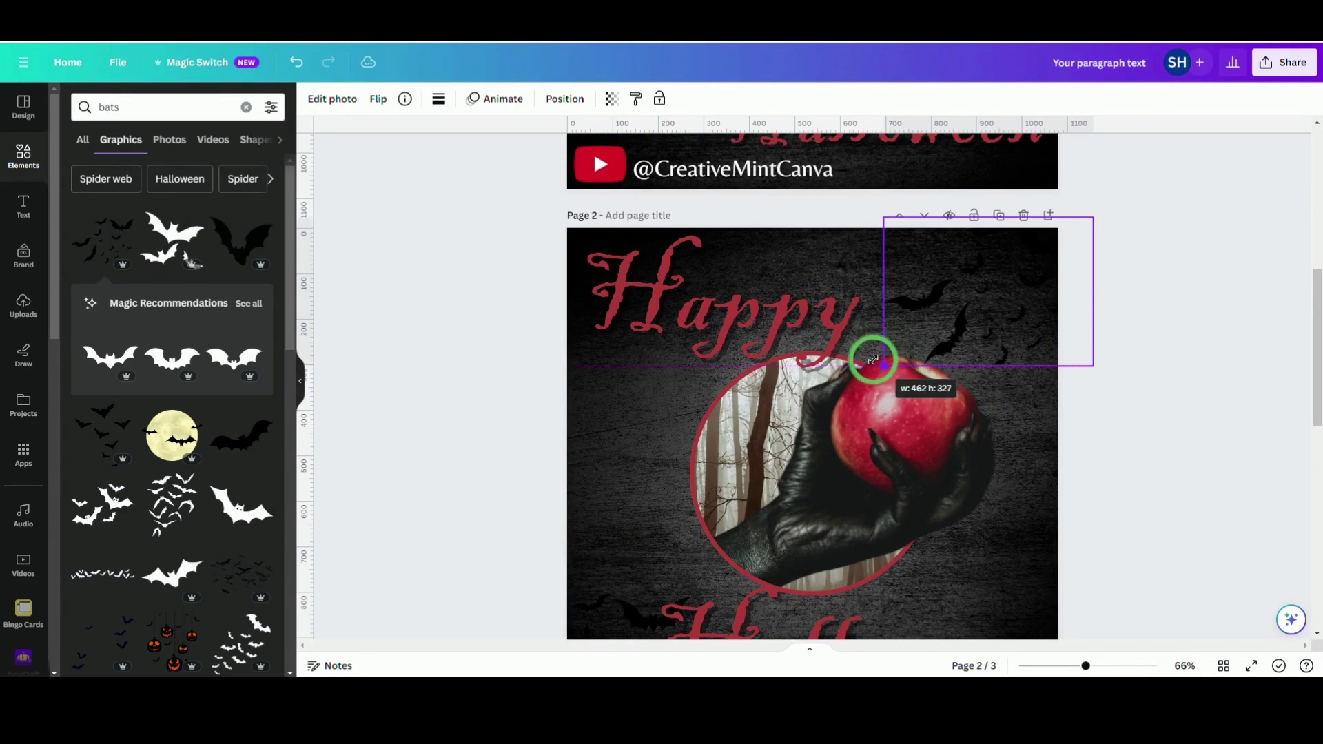
pyautogui.click(1185, 461)
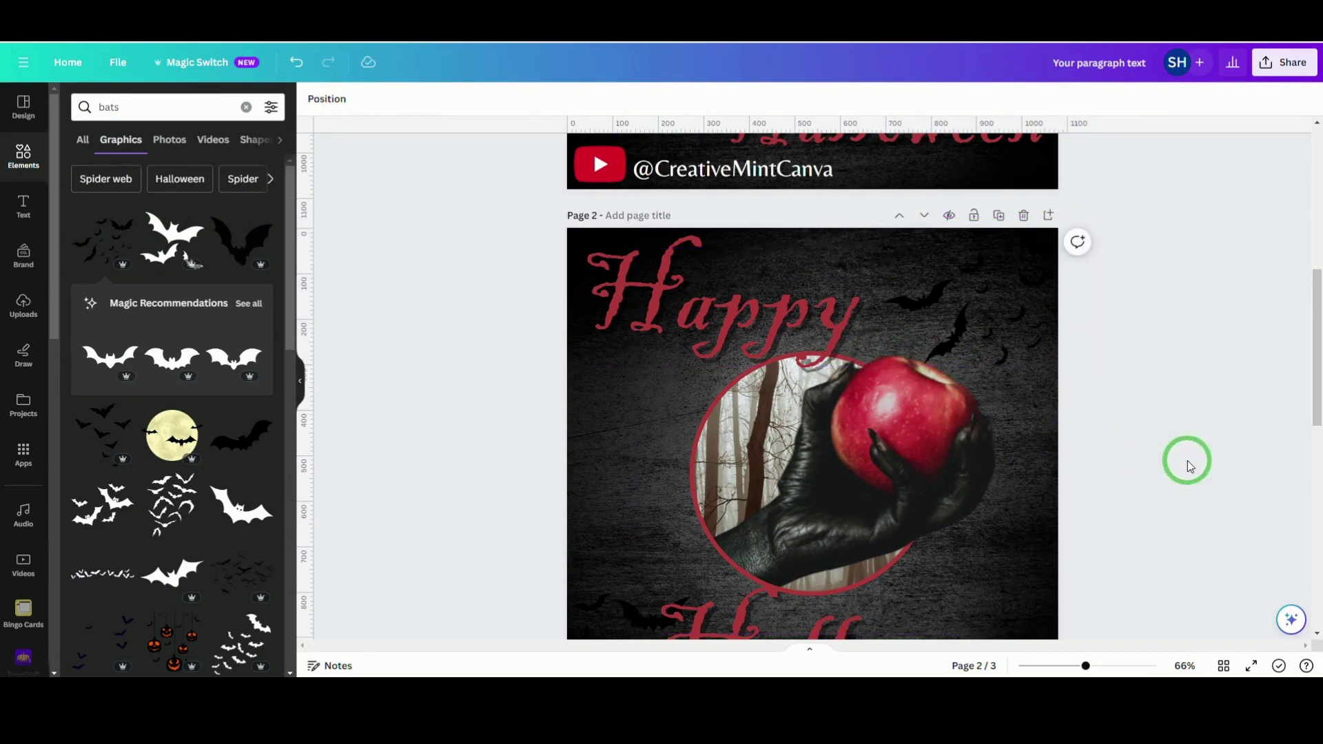
# - Ungroup the circular forest frame and the cut-out hand
pyautogui.scroll(-1, 1188, 460)
pyautogui.click(906, 525)
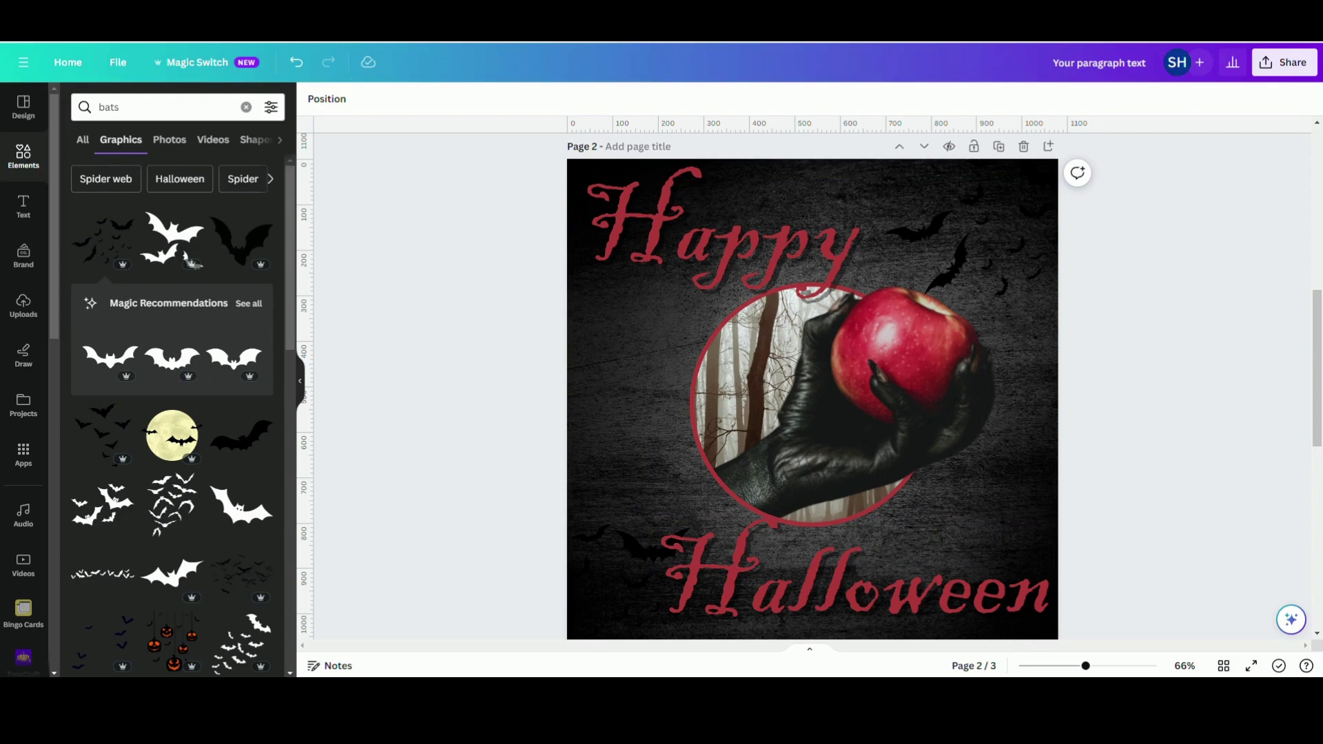
pyautogui.scroll(-1, 812, 386)
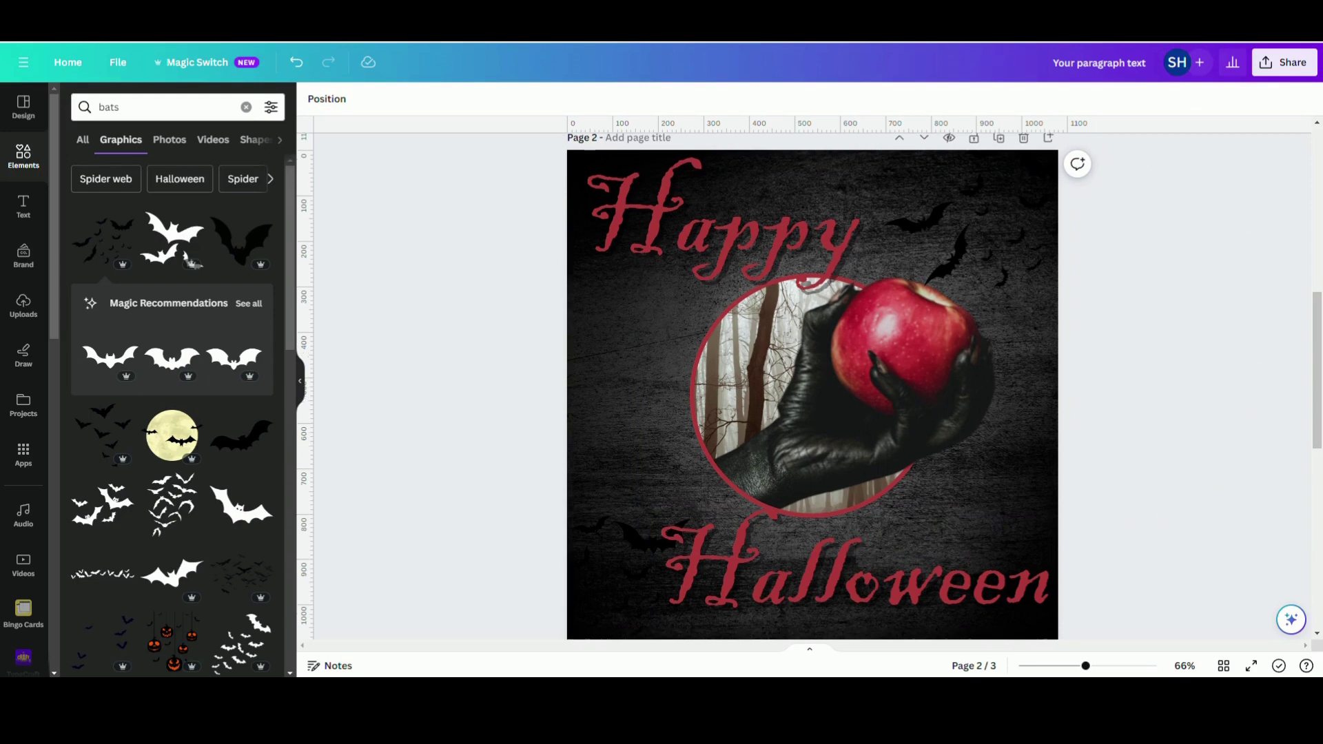
pyautogui.click(728, 327)
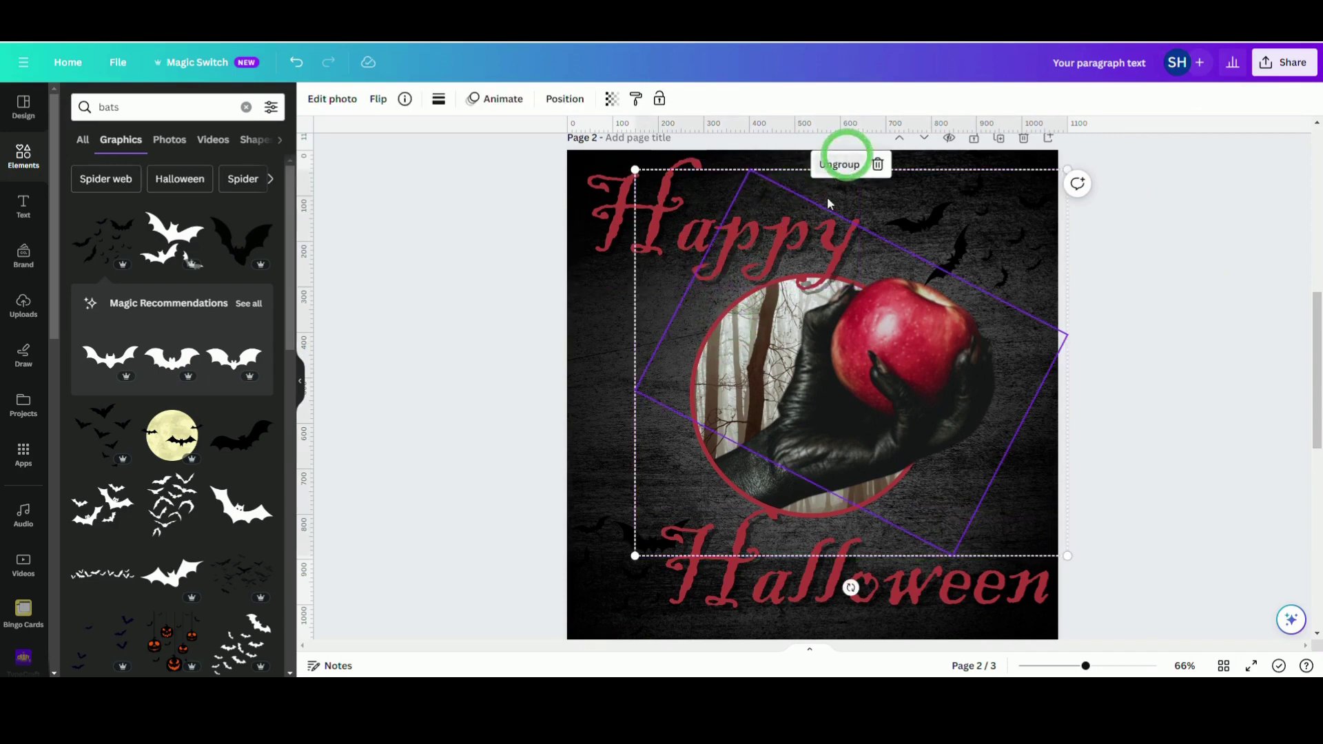
pyautogui.click(547, 394)
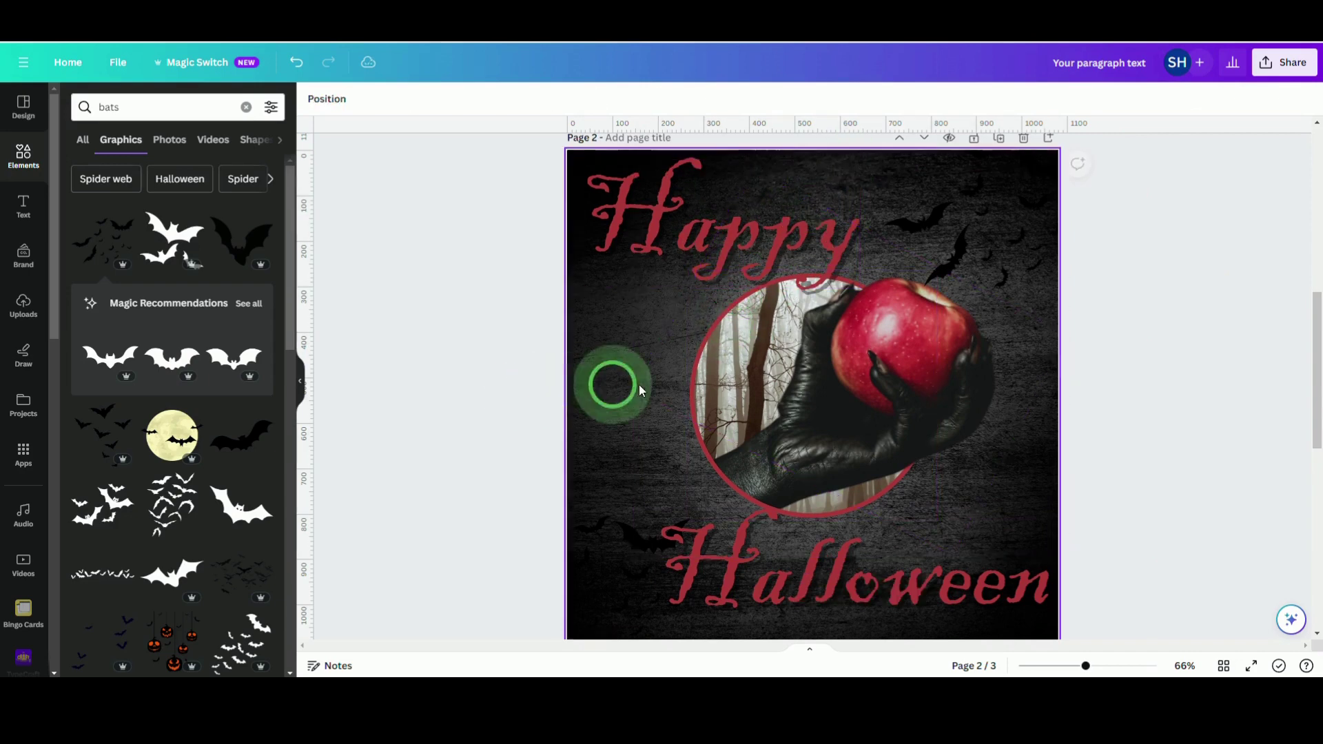
# - Change the circular frame's outline to the dark maroon document color
pyautogui.click(705, 441)
pyautogui.click(351, 62)
pyautogui.click(471, 107)
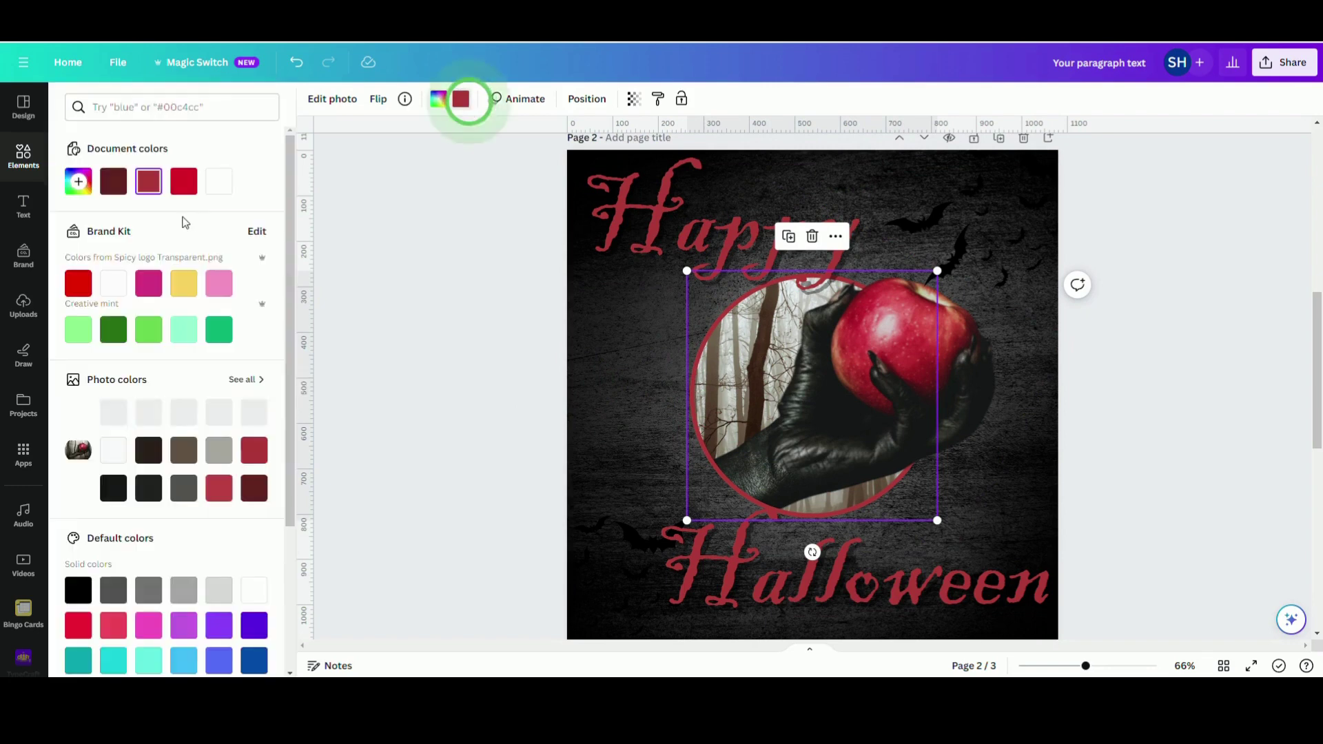
pyautogui.click(141, 198)
pyautogui.click(125, 190)
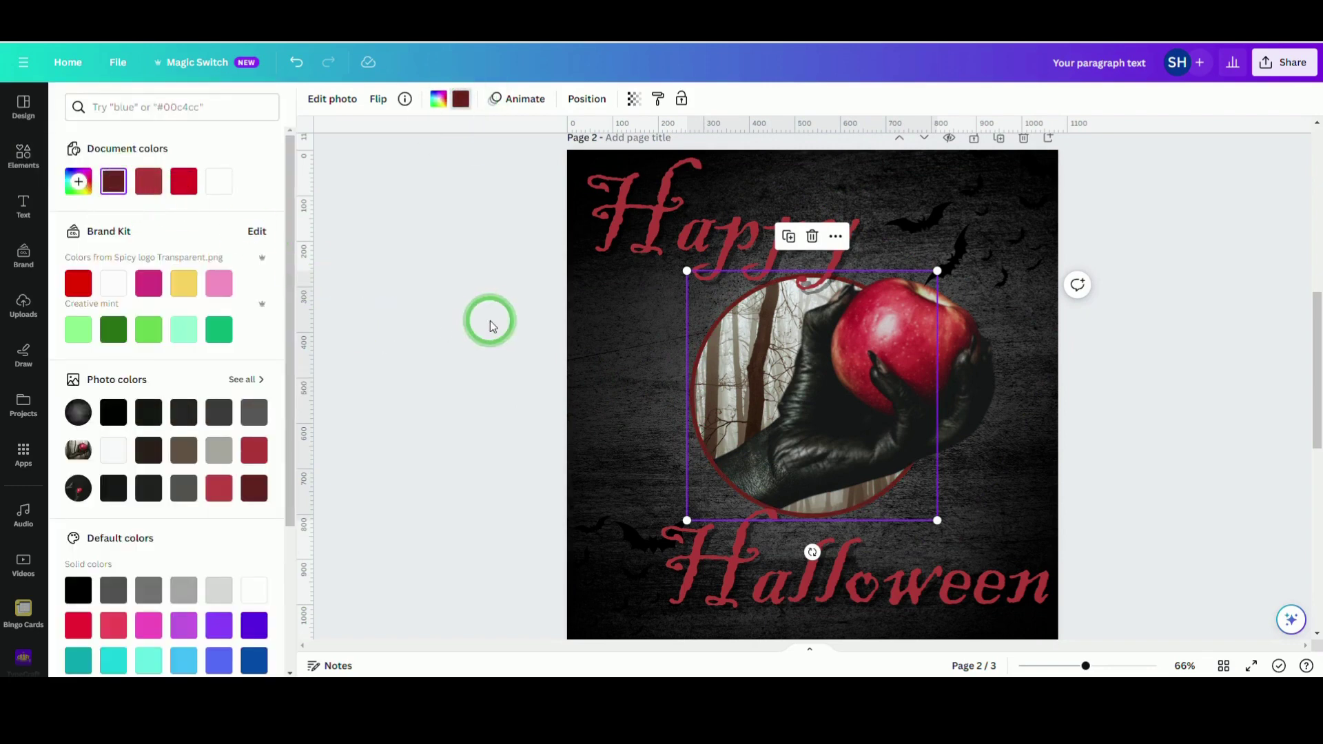
pyautogui.click(492, 326)
pyautogui.click(943, 394)
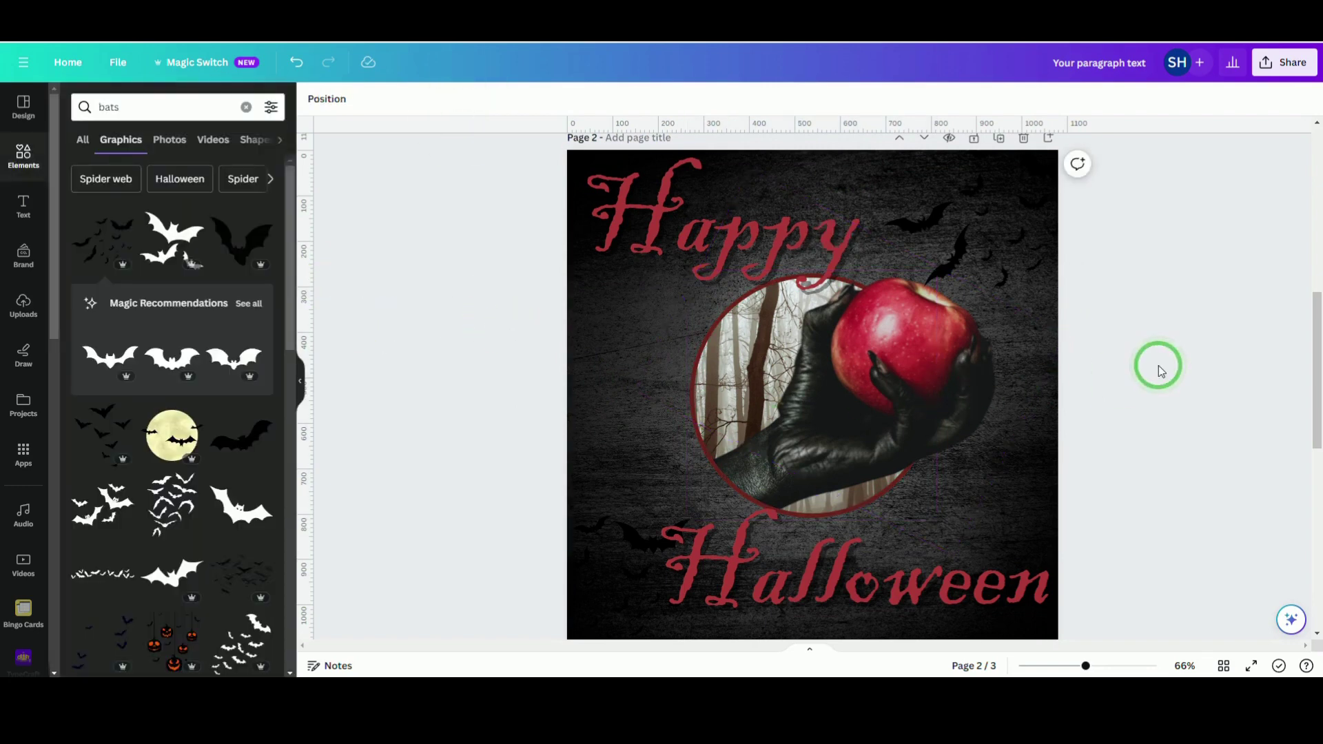